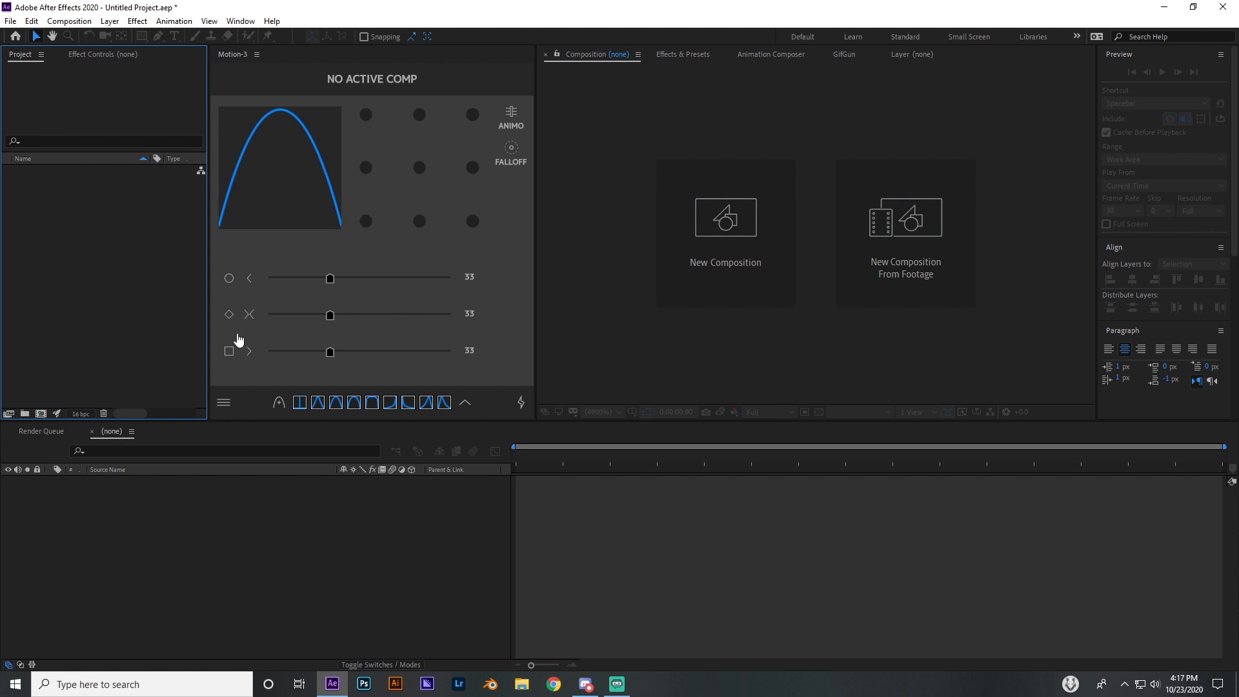
- Create a new 1920 × 1080 px composition and fit it to the viewer
click(41, 413)
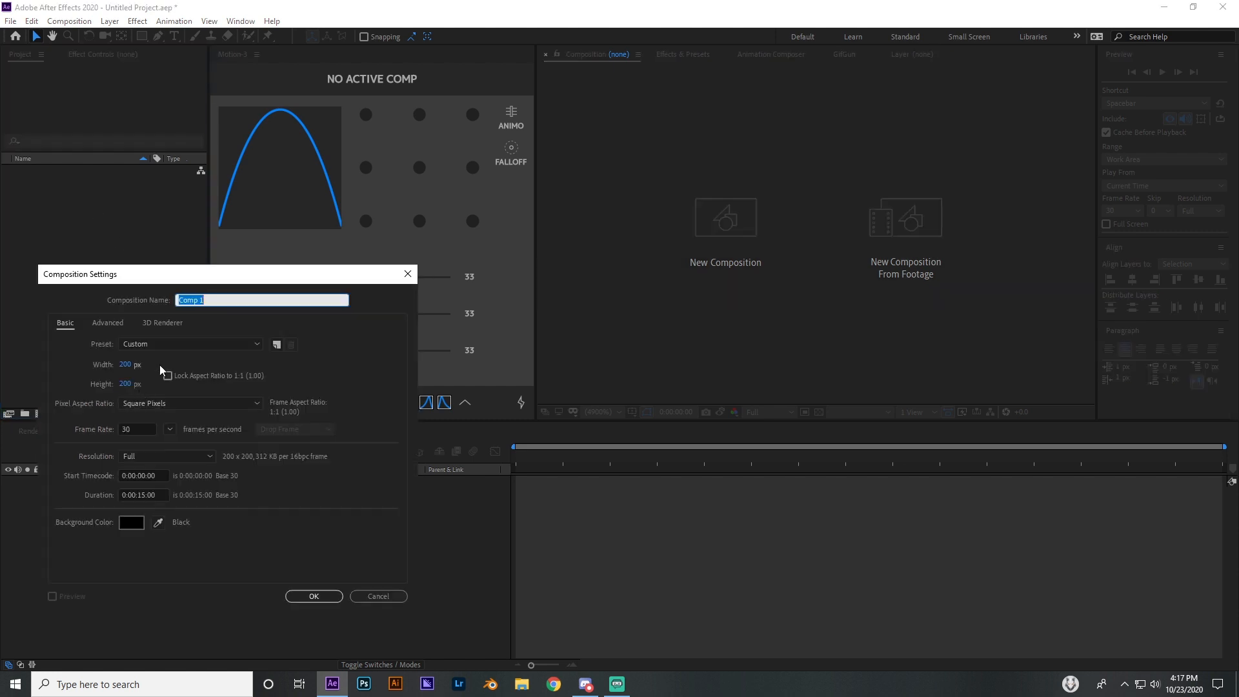
double_click(126, 365)
text(1920)
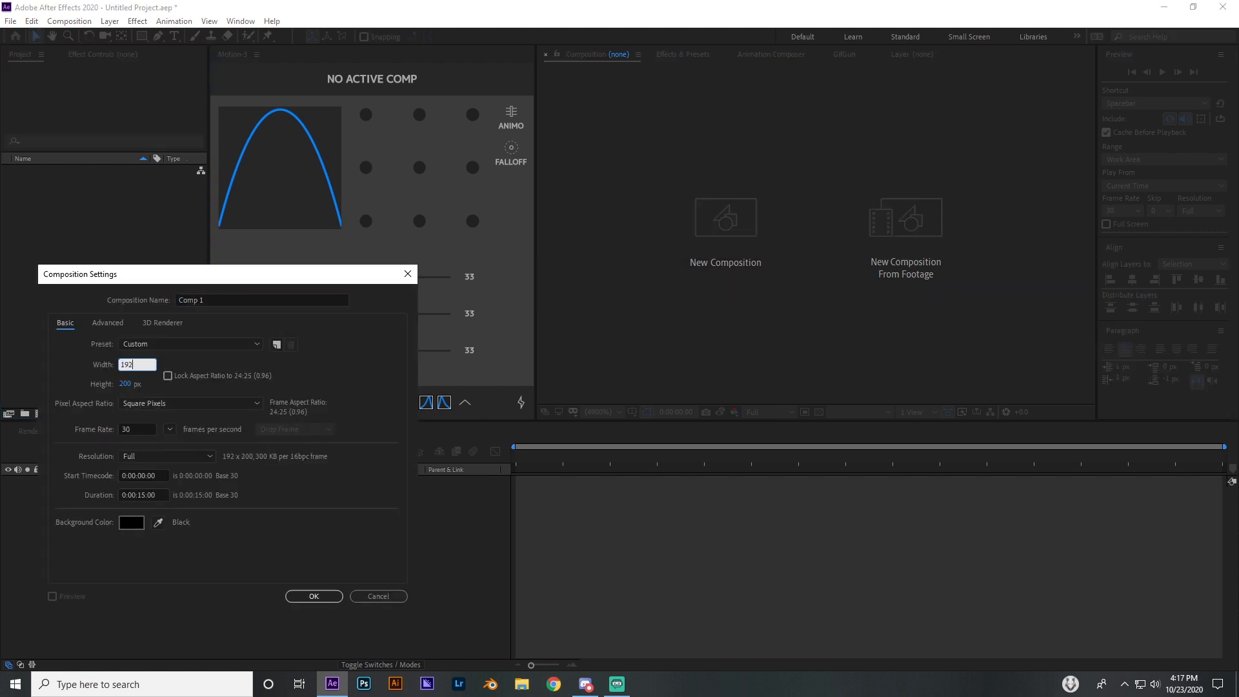
double_click(124, 384)
text(1080)
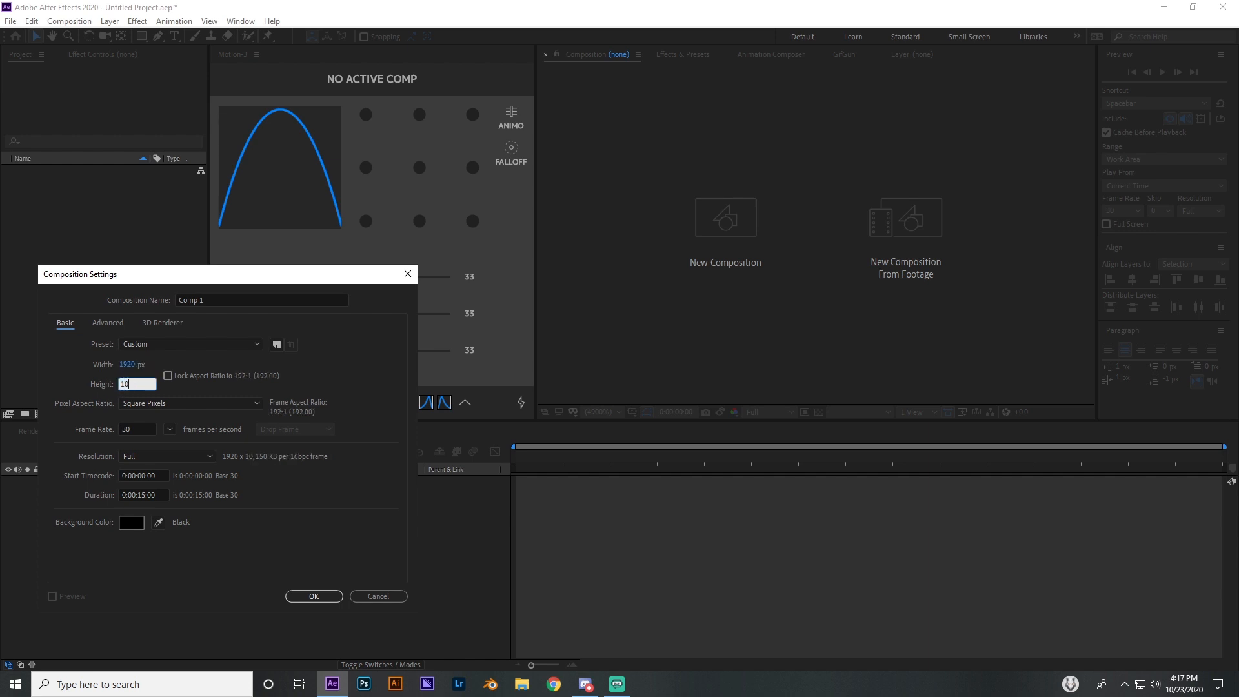
click(316, 594)
scroll(637, 276, down, 2)
scroll(684, 276, up, 2)
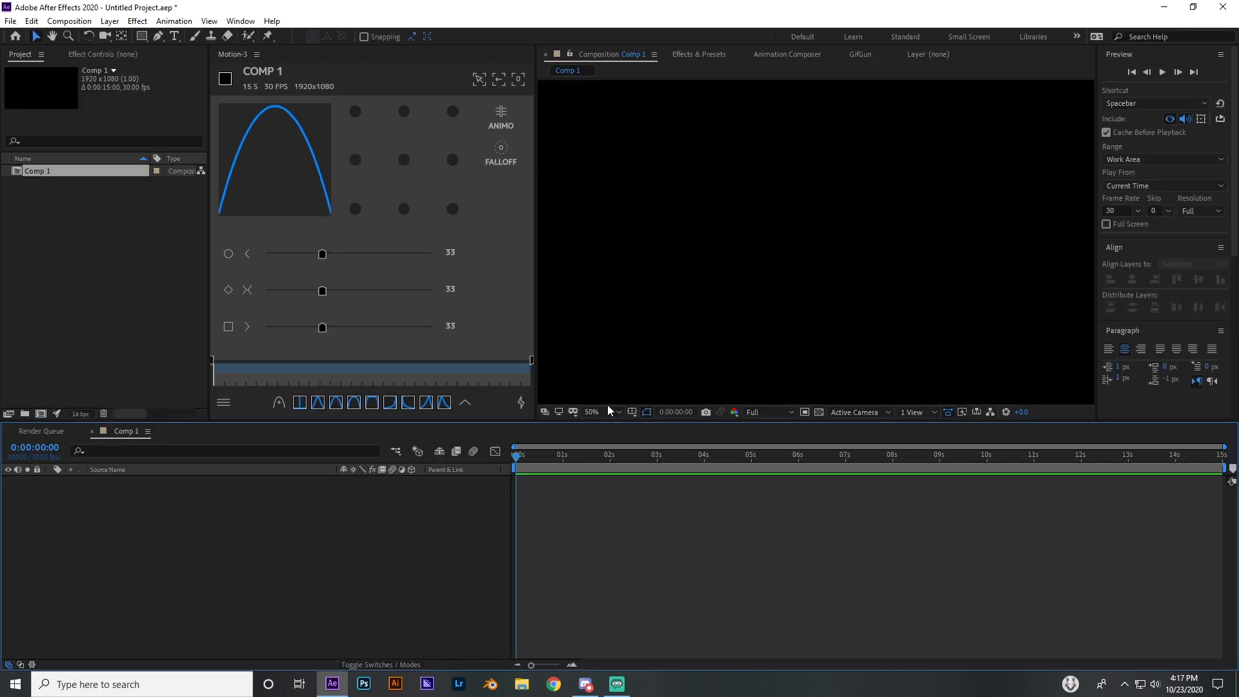
click(595, 413)
click(676, 437)
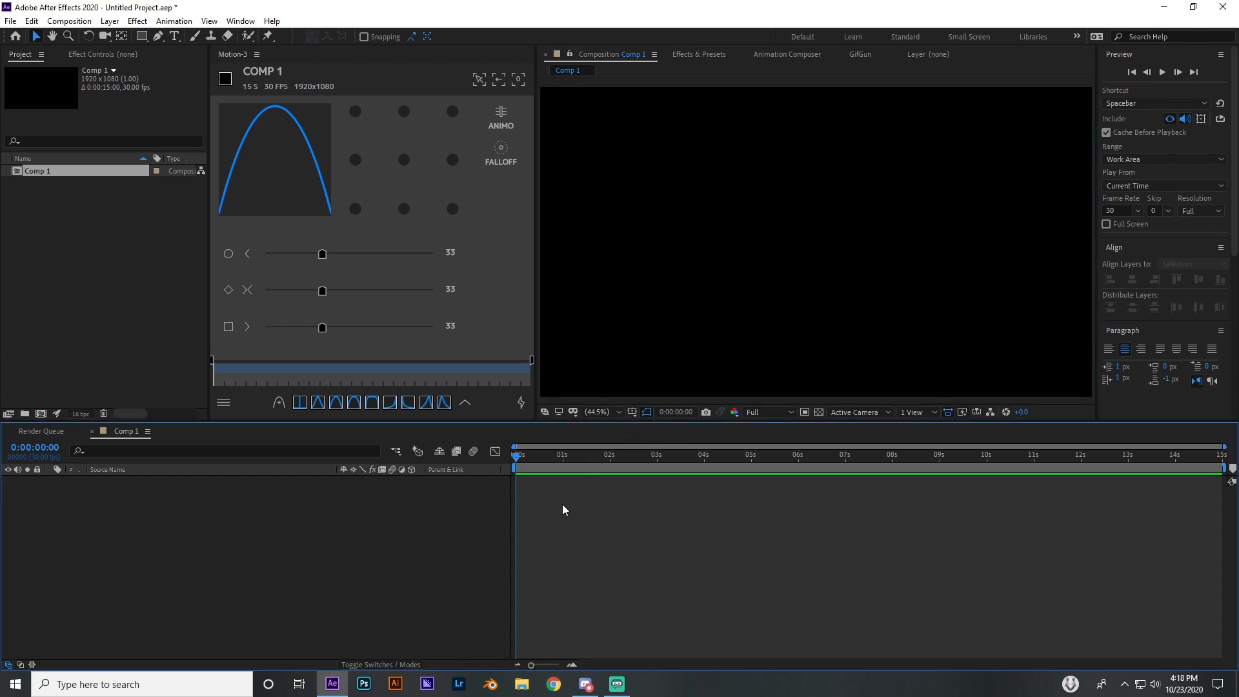
- Add a comp-sized white solid and apply the Fractal Noise effect to it
key(ctrl+y)
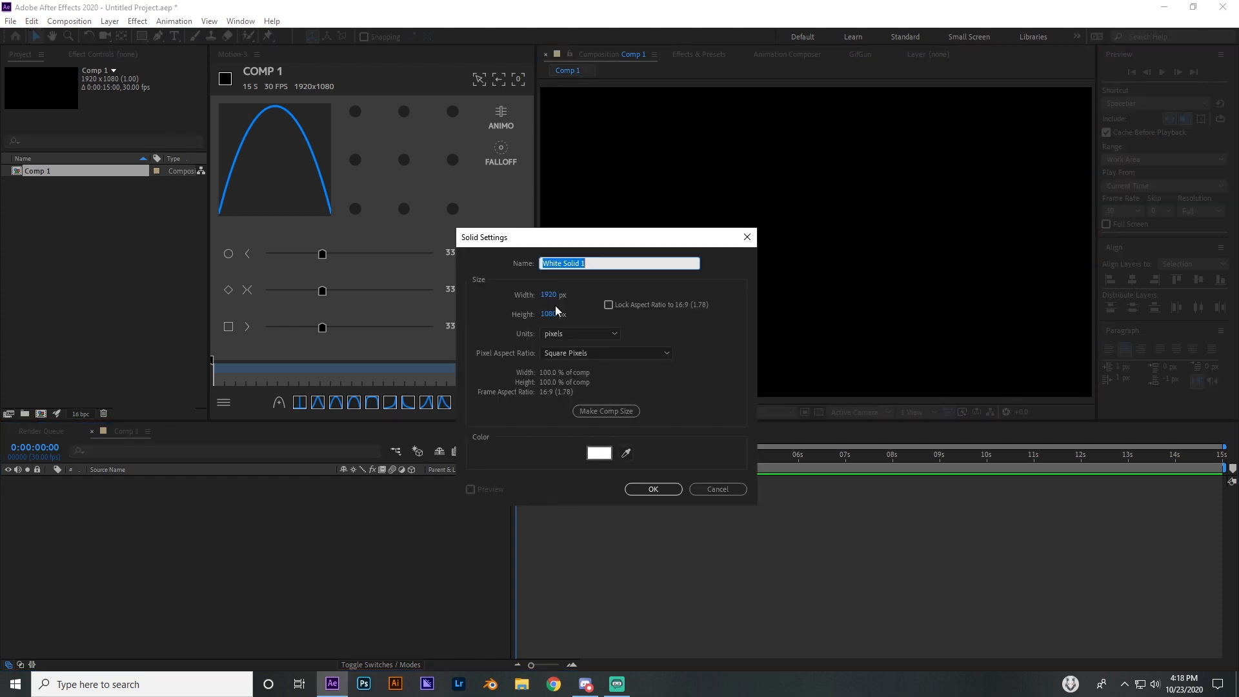
click(651, 488)
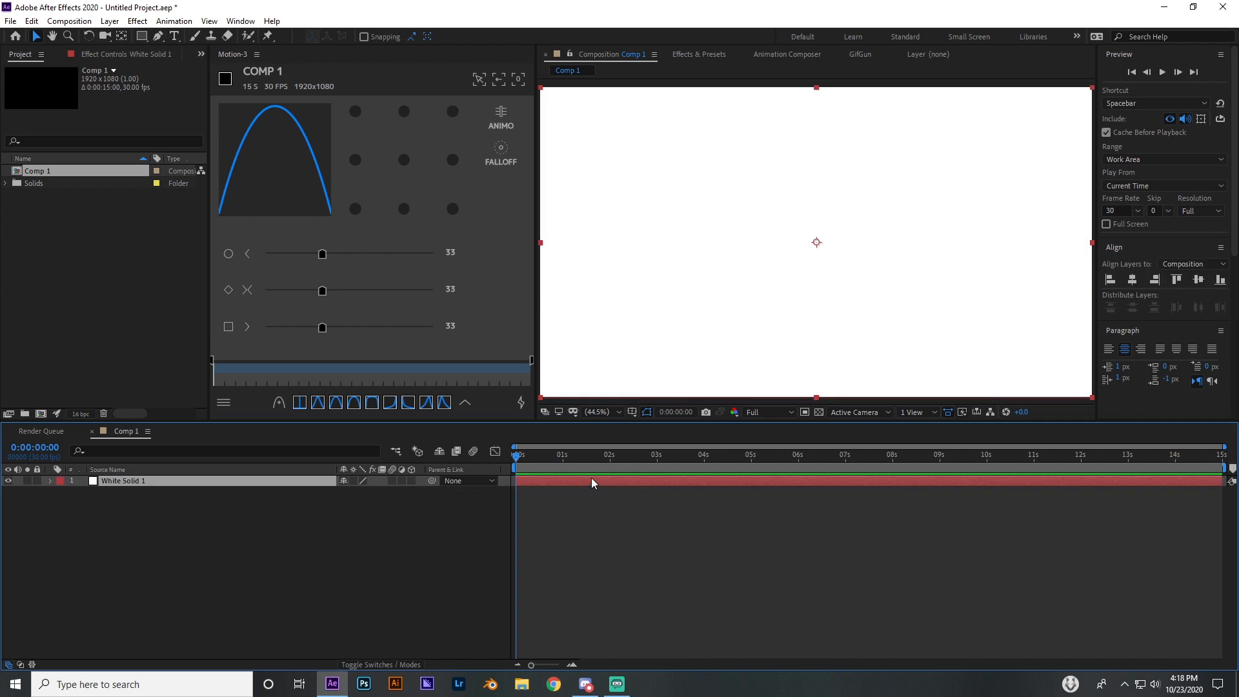
key(ctrl+space)
text(fracta)
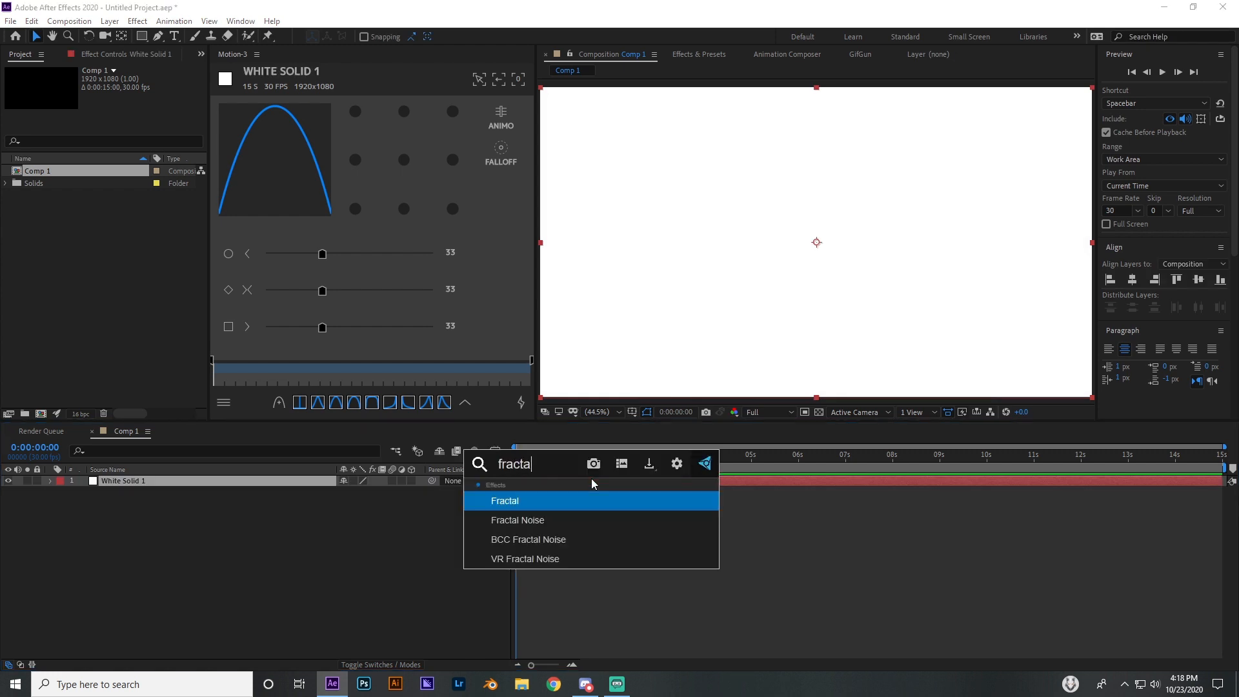
click(574, 518)
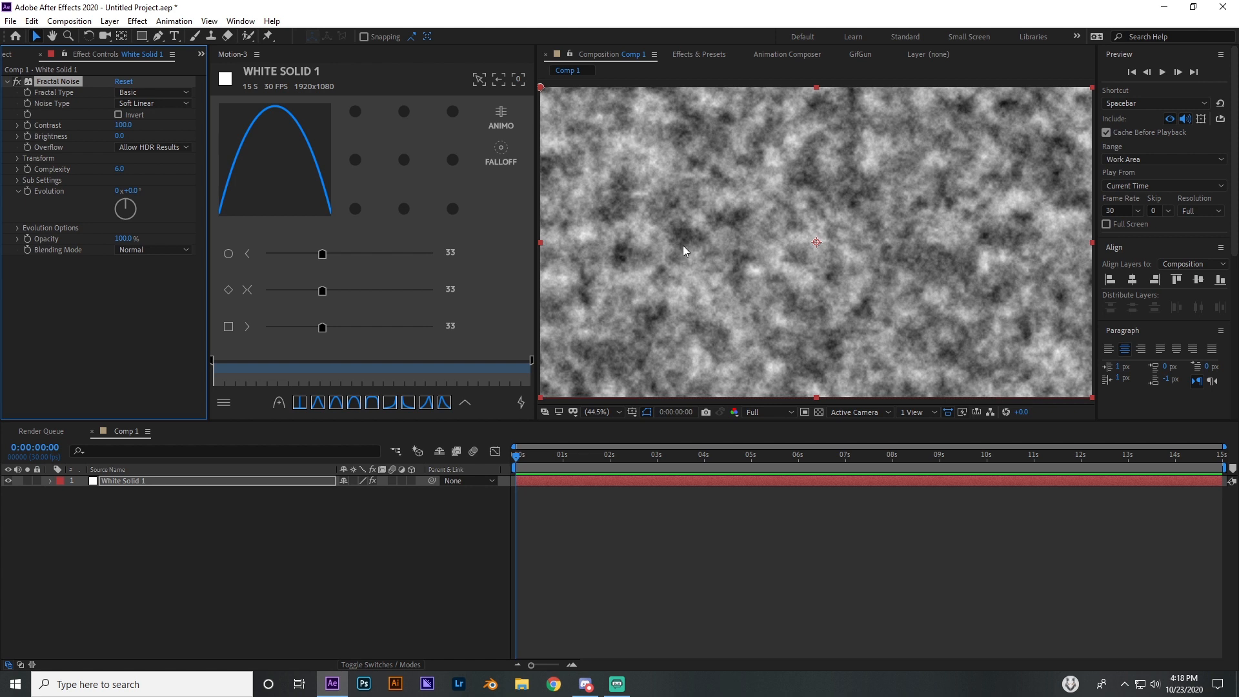
click(130, 93)
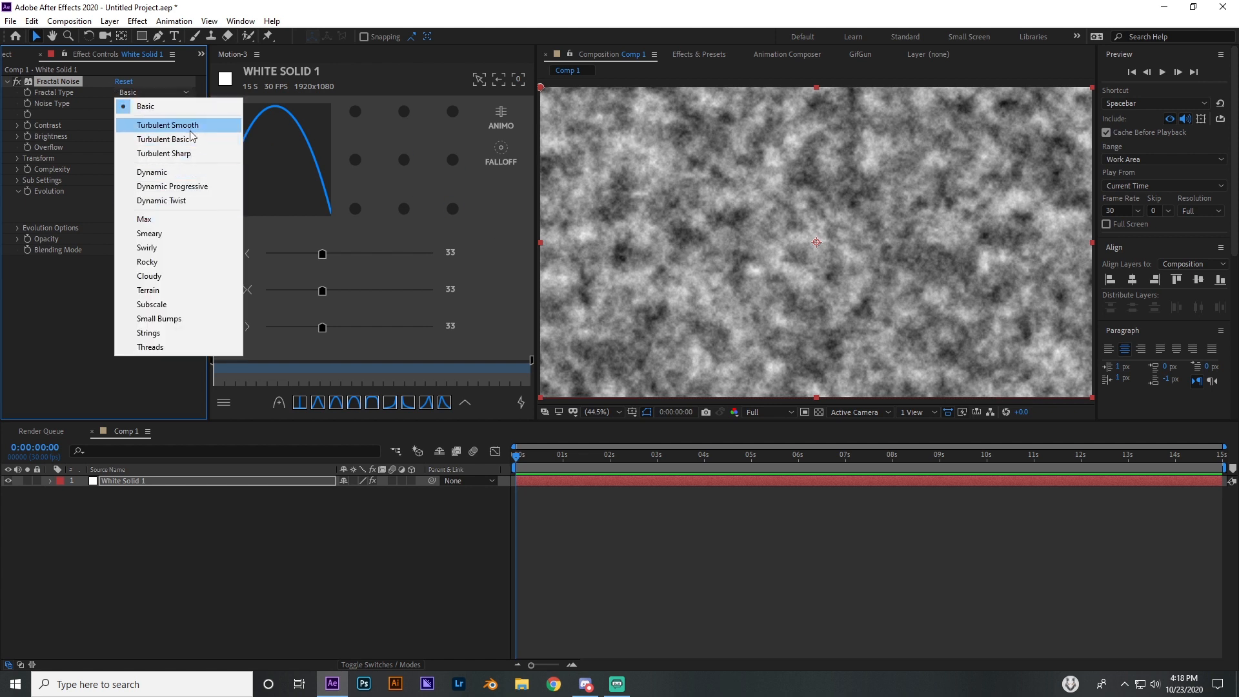
click(62, 303)
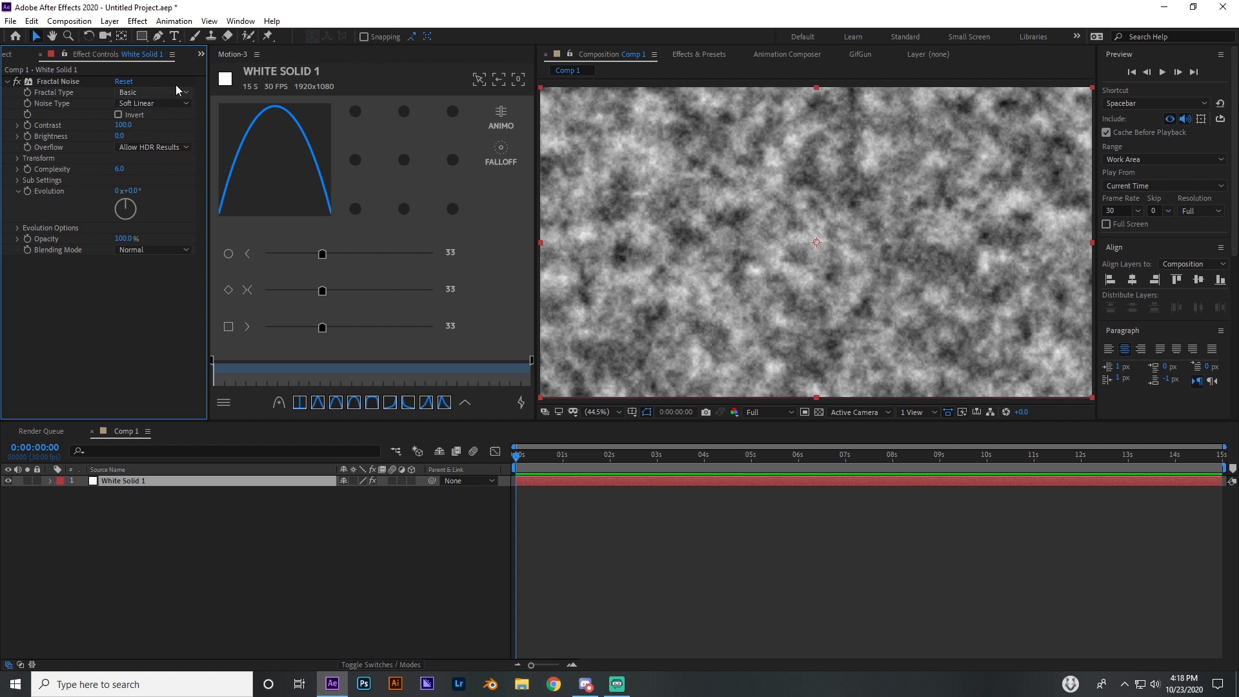
click(162, 92)
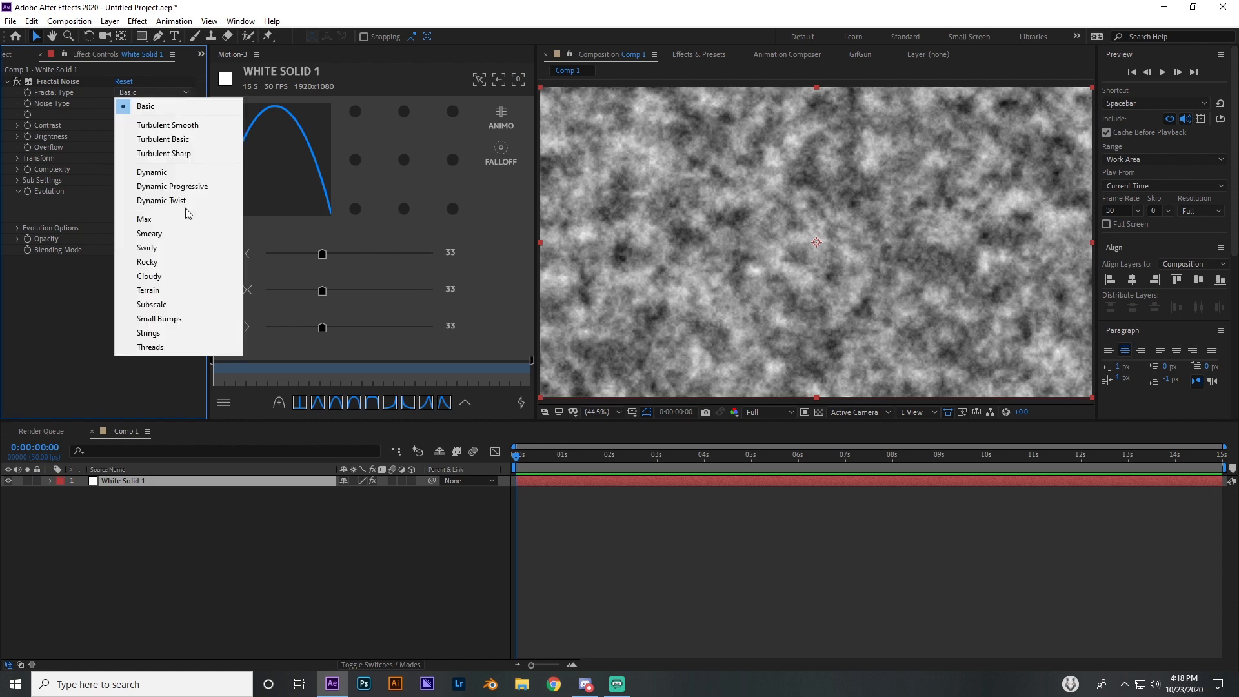
click(106, 279)
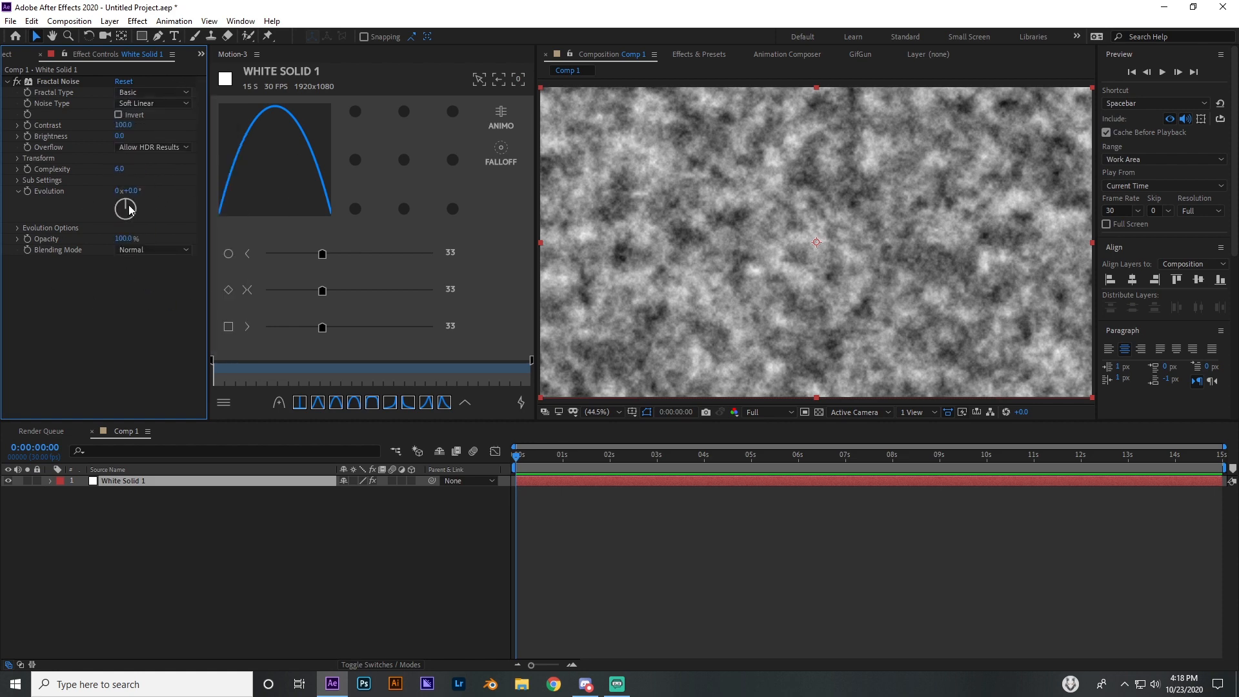
- Rotate the Fractal Noise Evolution to 353° to see how the noise pattern changes
drag(122, 207, 120, 166)
click(136, 315)
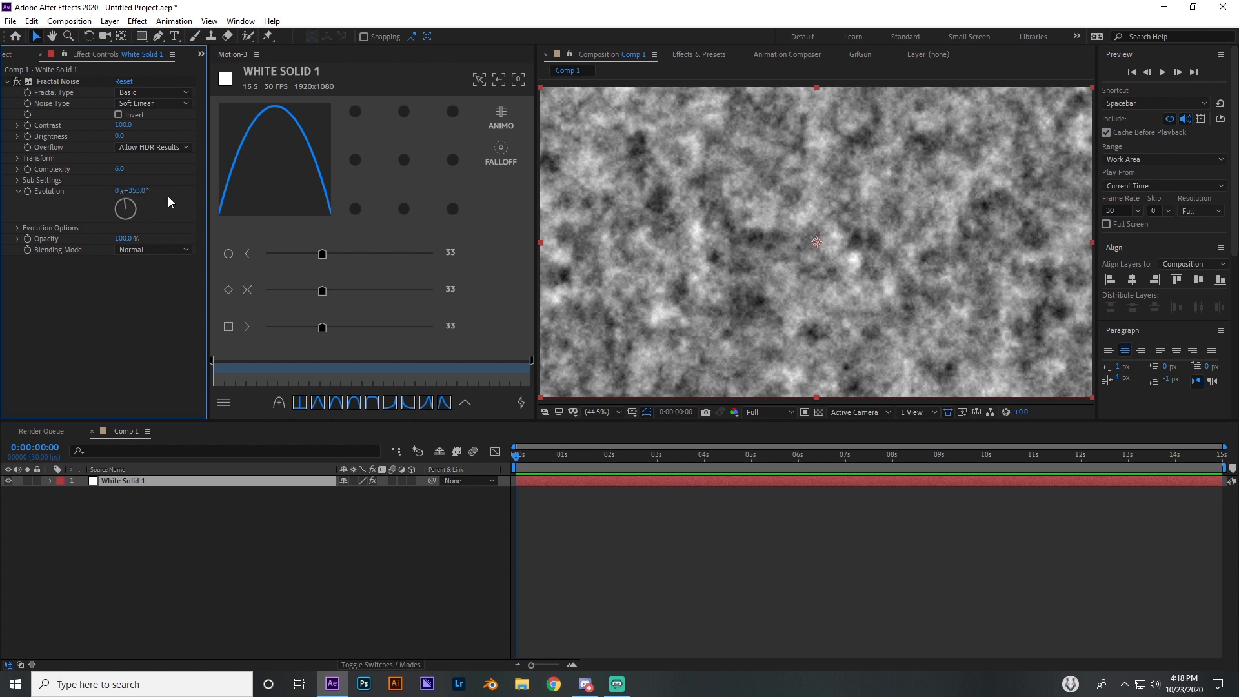
- Drive the Fractal Noise Evolution with the expression time*100 and scrub through the timeline to preview it
alt+click(28, 192)
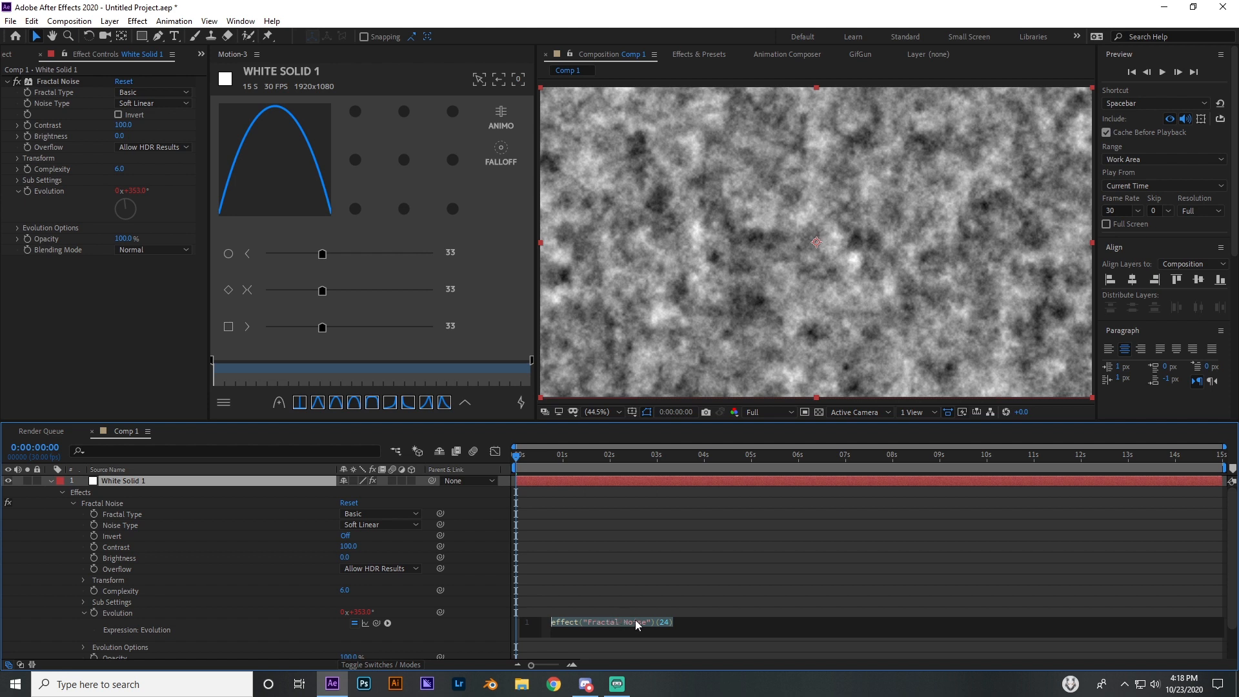
text(tine)
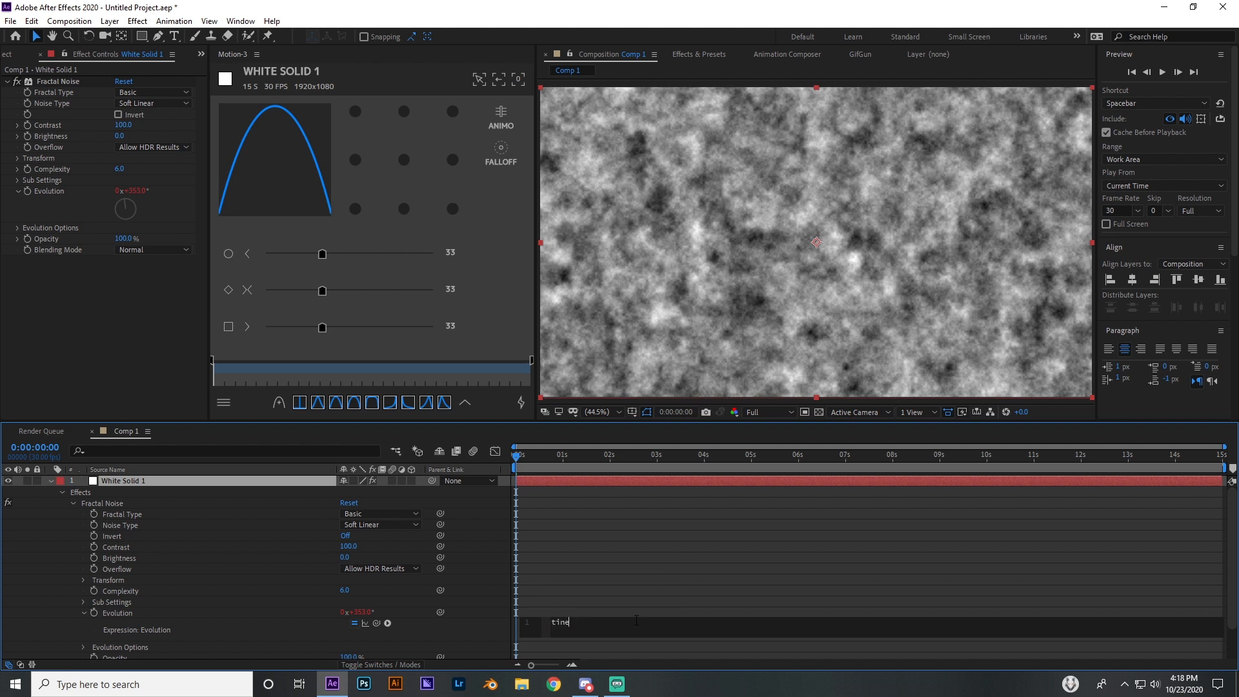
key(BackSpace)
key(BackSpace)
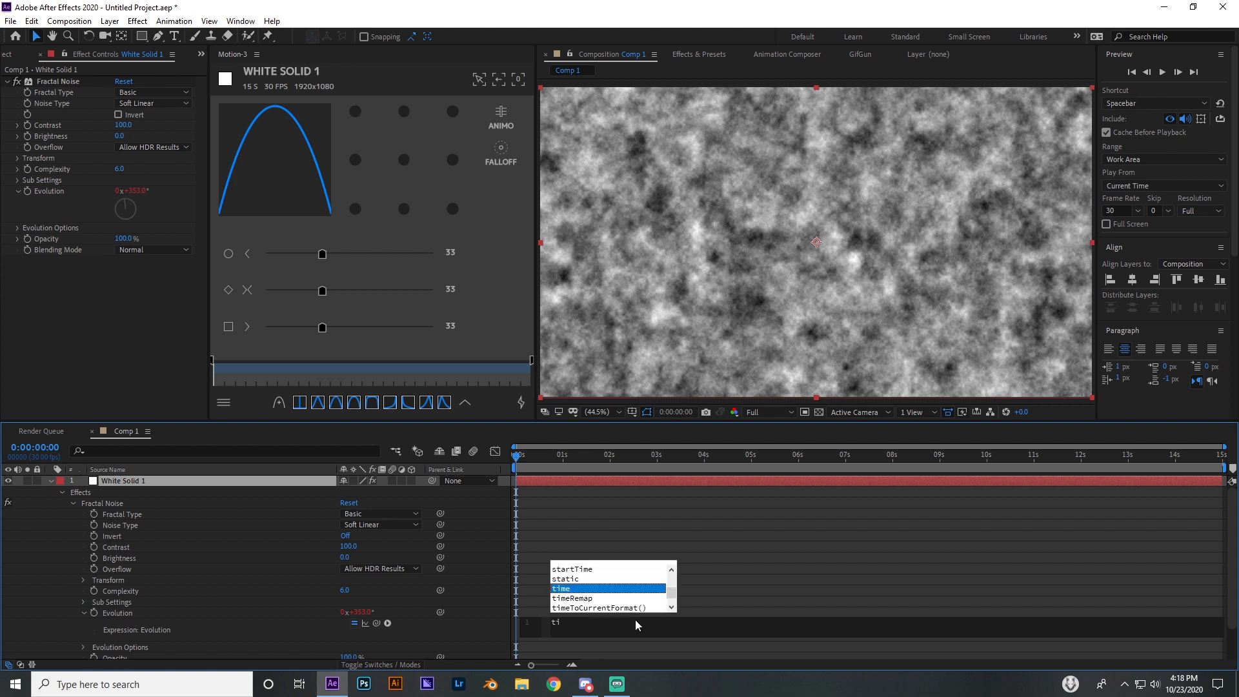
text(me*)
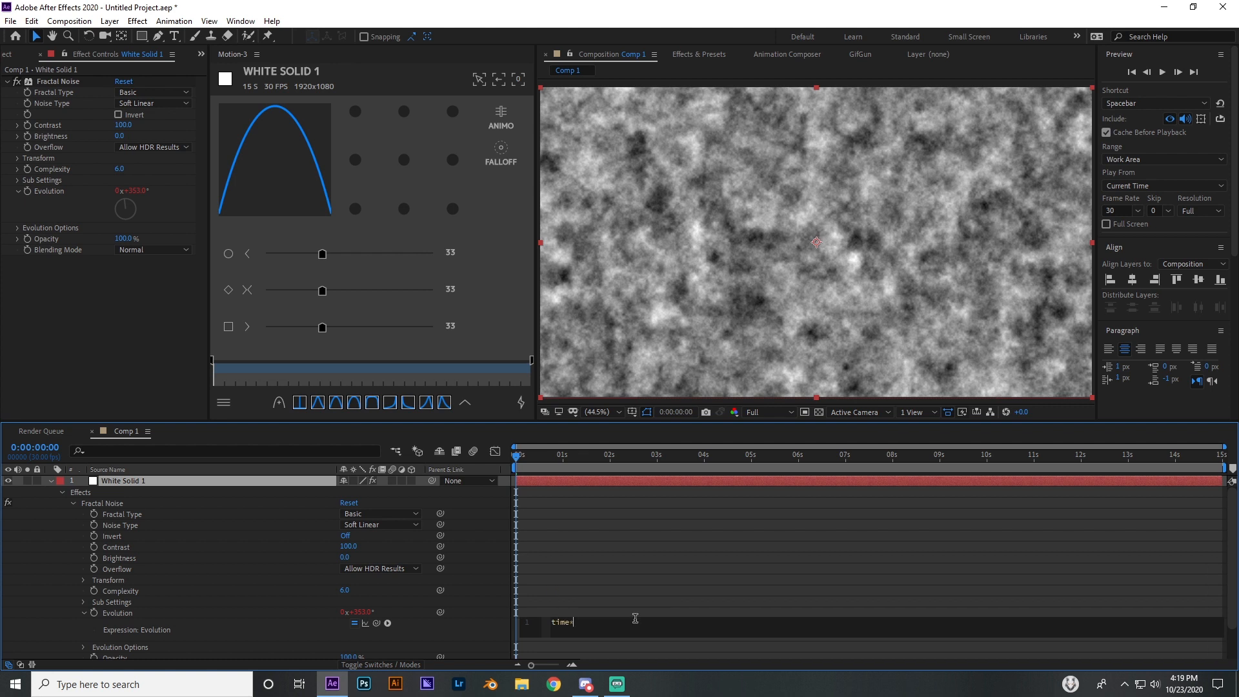
text(100)
click(557, 581)
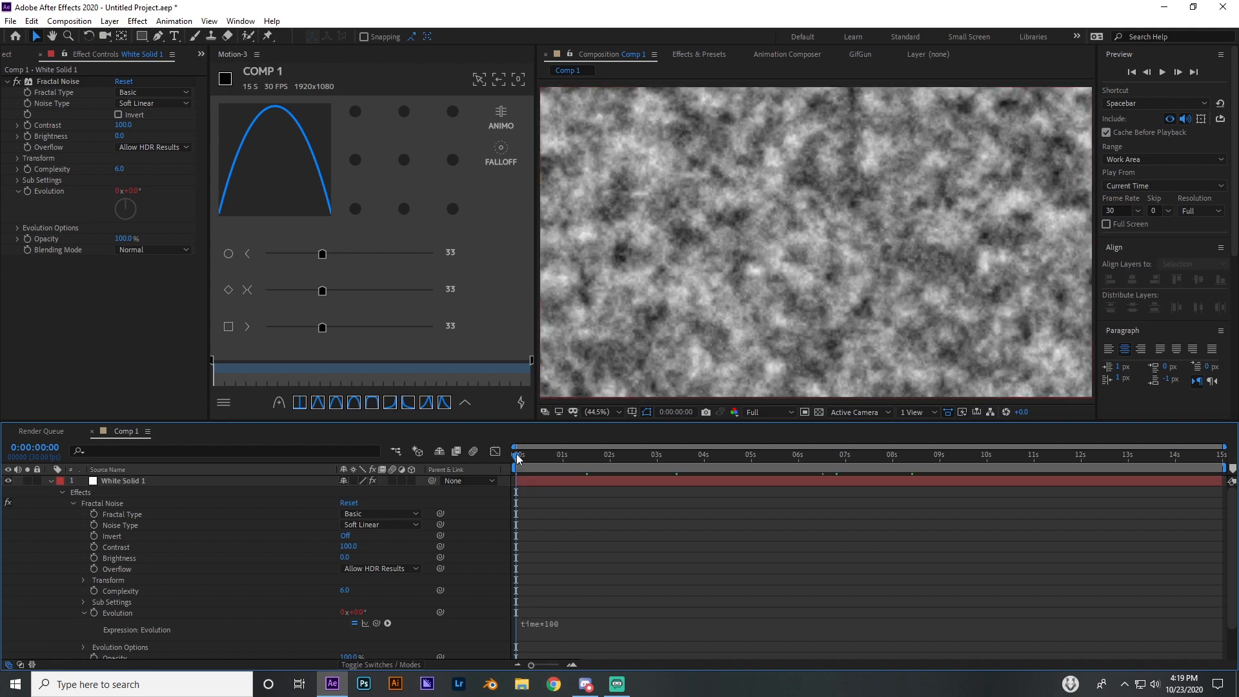
drag(520, 456, 775, 552)
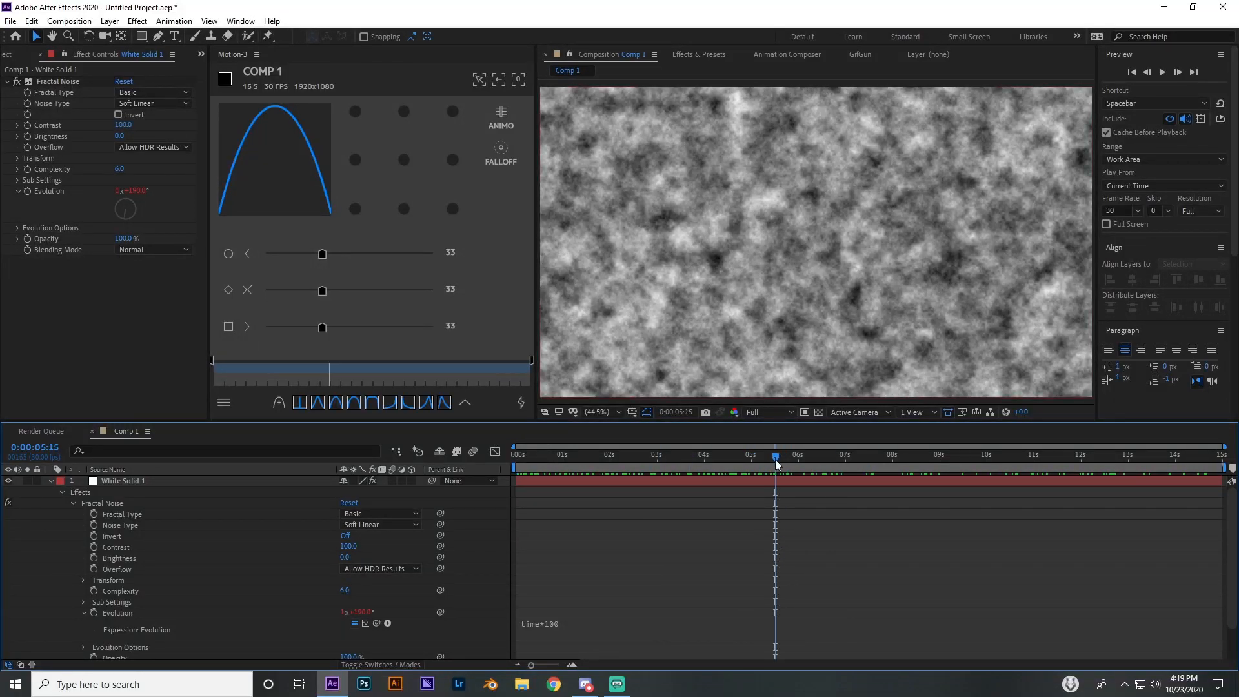
drag(776, 459, 698, 503)
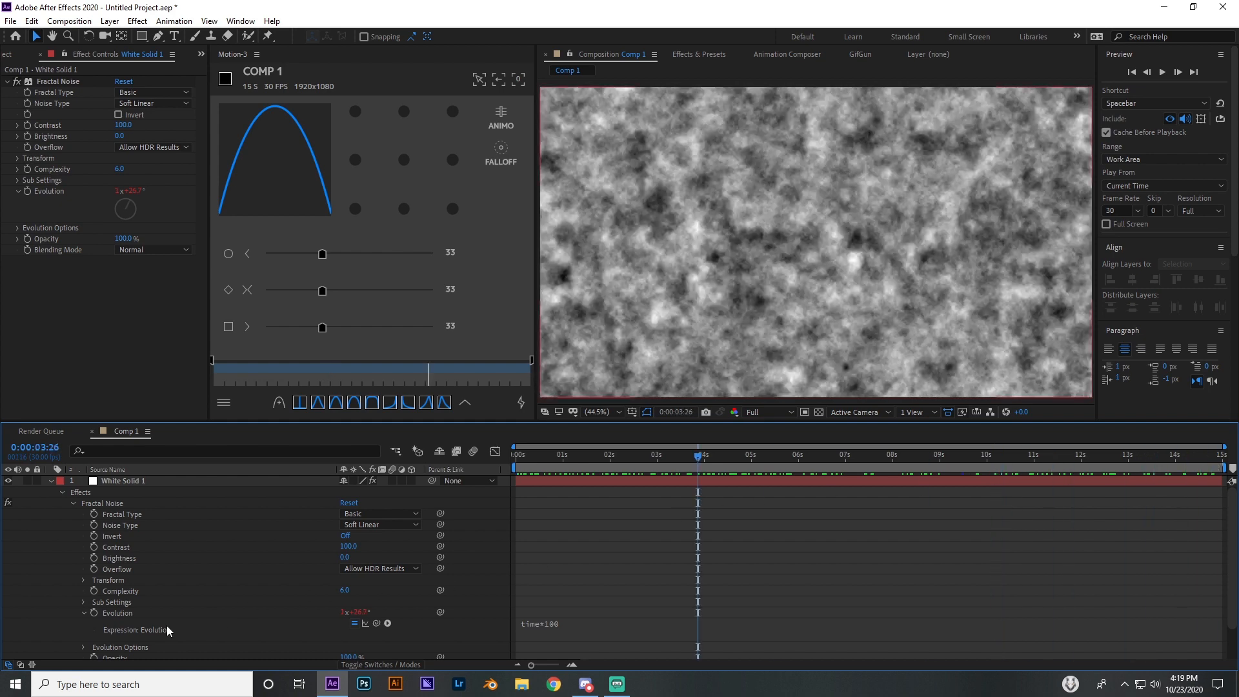
- Undo the Evolution expression and return to the start of the composition
key(ctrl+z)
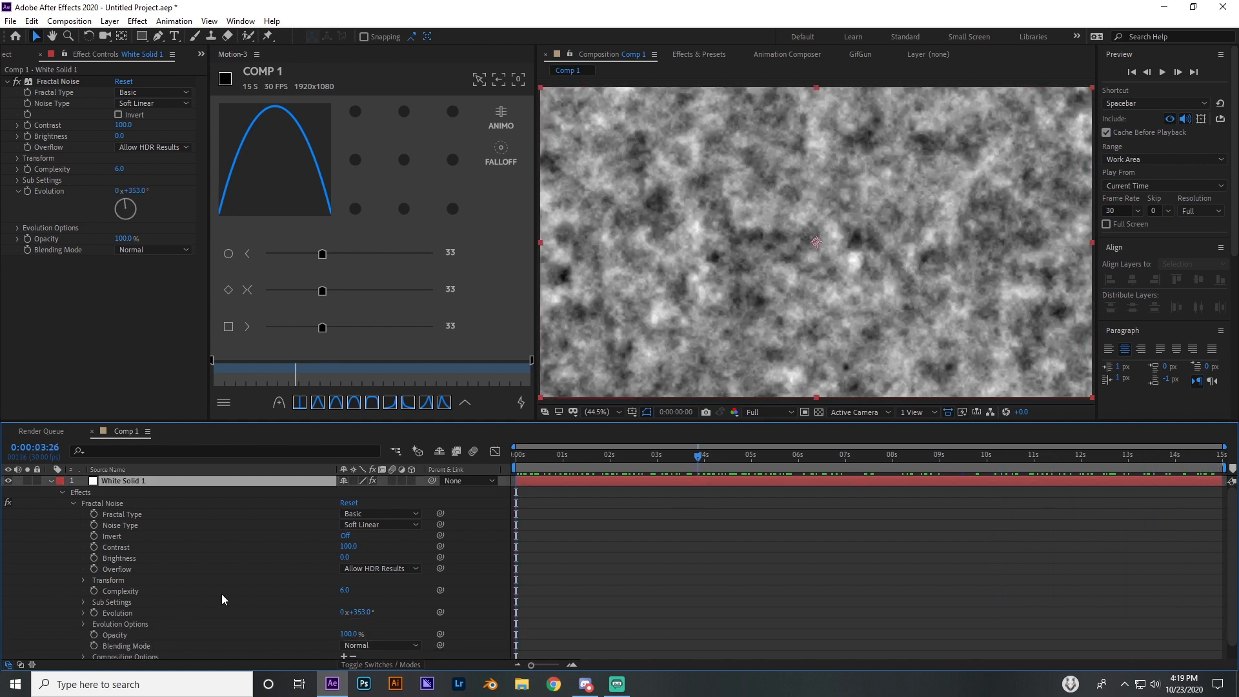
key(space)
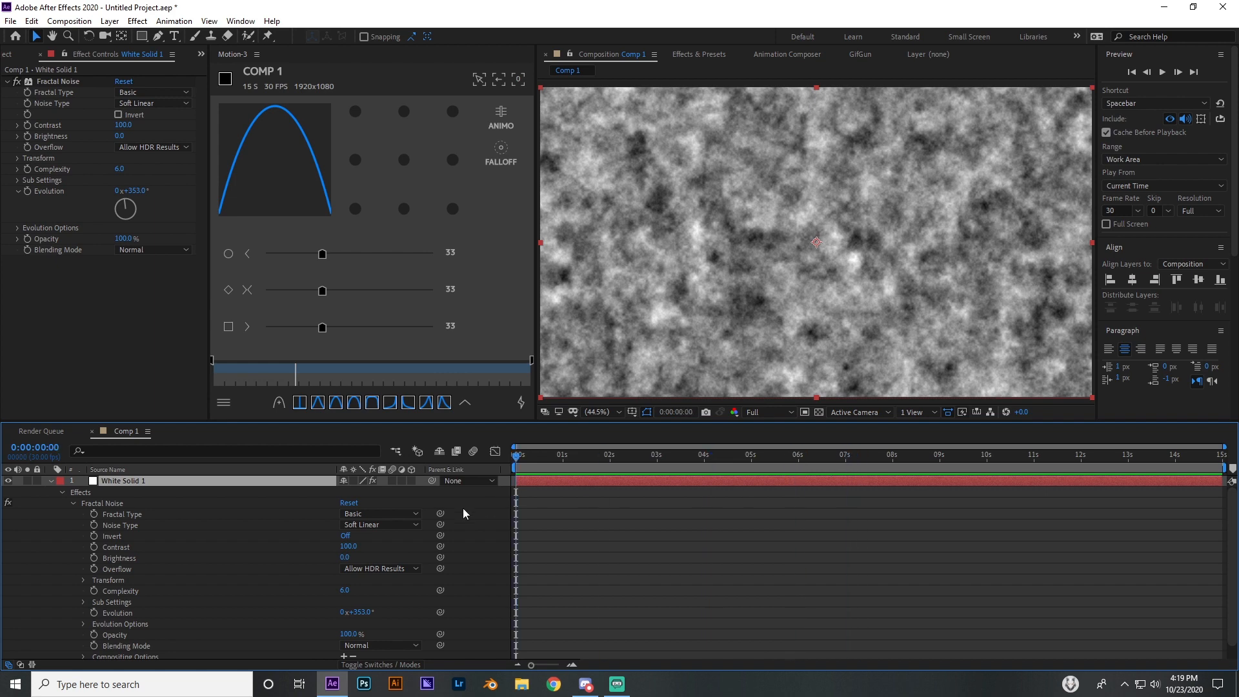
drag(463, 509, 504, 497)
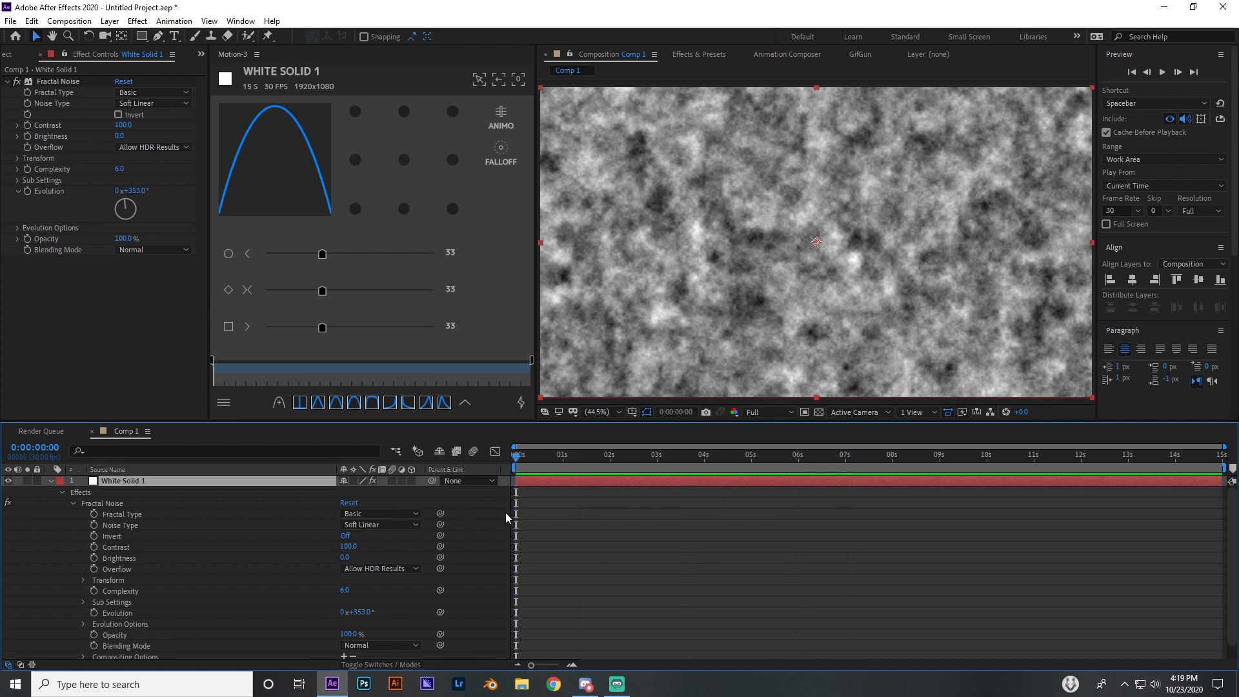
- Reset the Fractal Noise Evolution to 0° and set a keyframe for it at the start of the composition
mouse_move(127, 201)
mouse_down()
mouse_move(144, 214)
mouse_move(133, 162)
mouse_move(131, 179)
mouse_up()
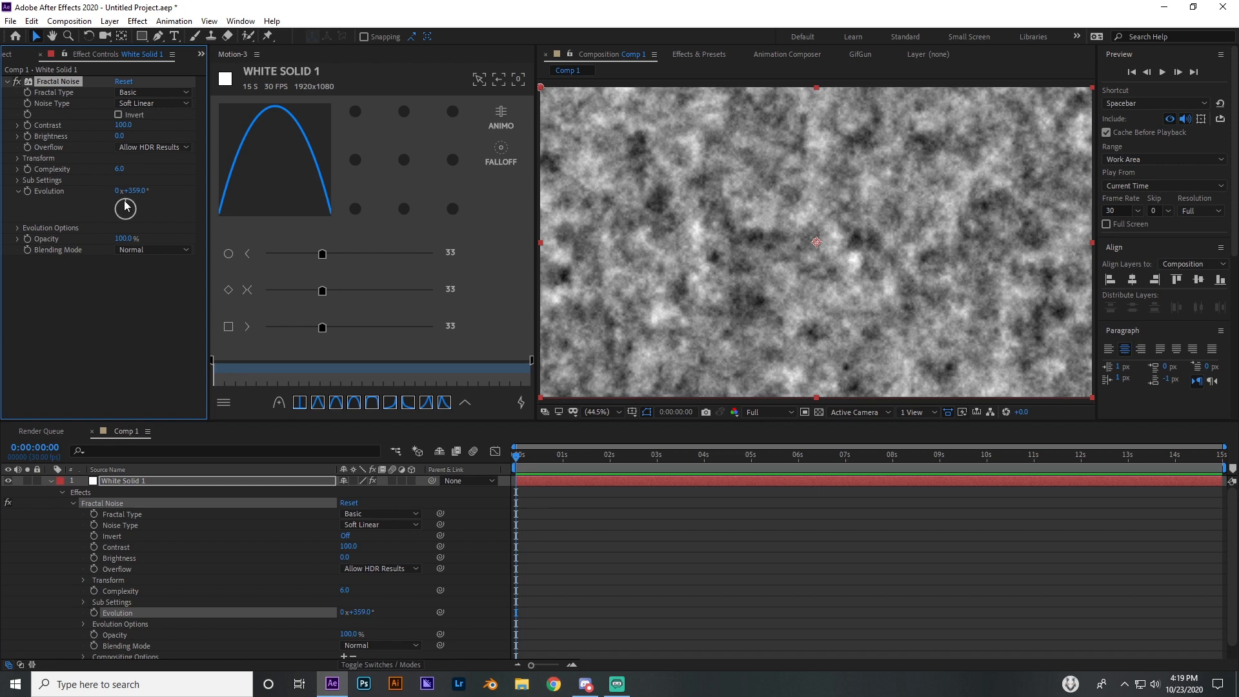
click(137, 190)
key(Return)
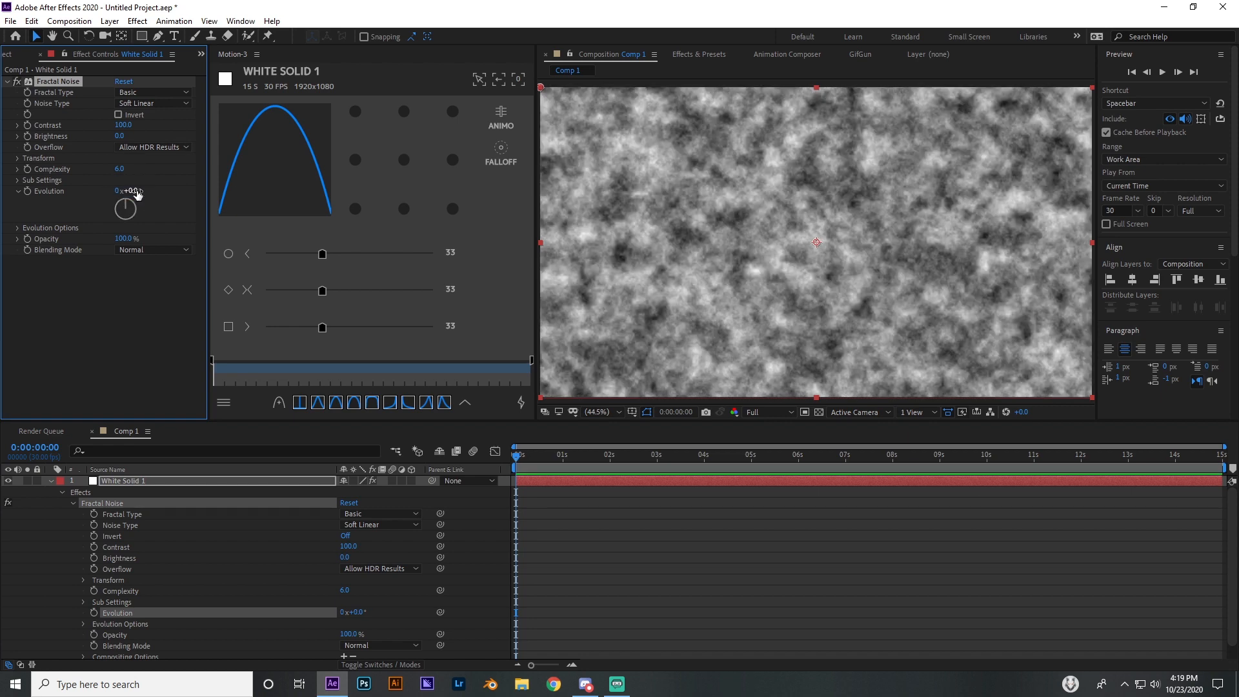
click(28, 191)
- Keyframe the Evolution at 2 seconds with a value of 2 full revolutions
click(610, 457)
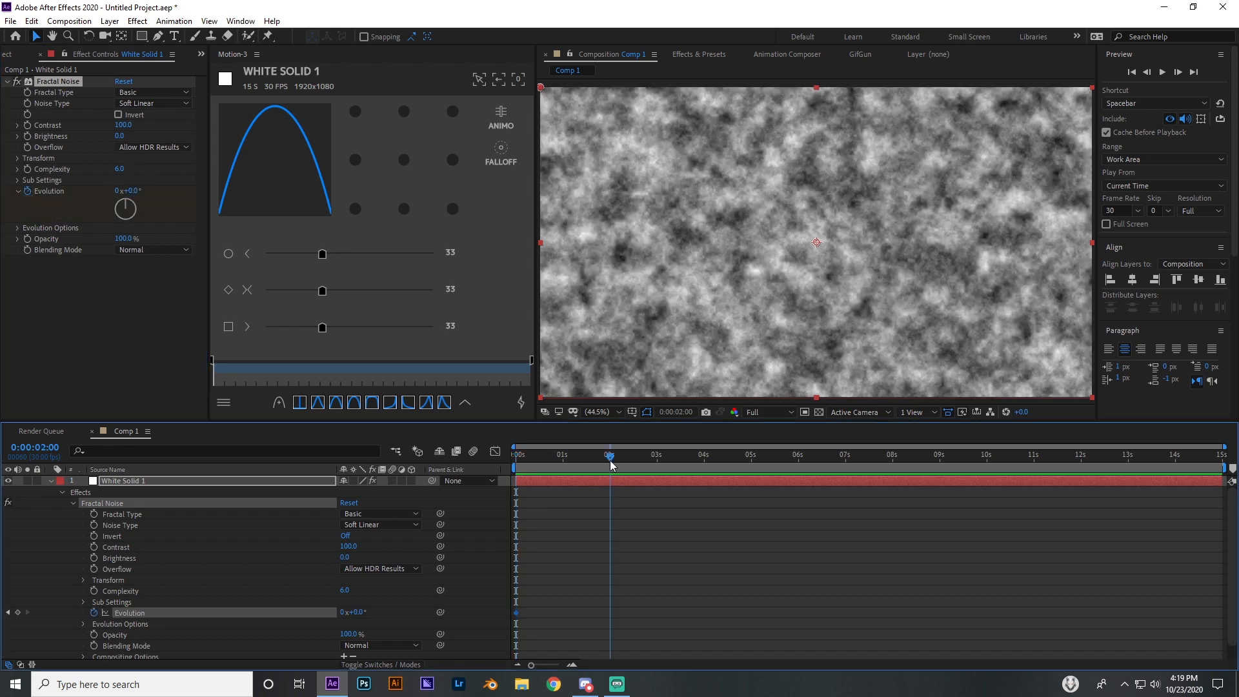
click(119, 191)
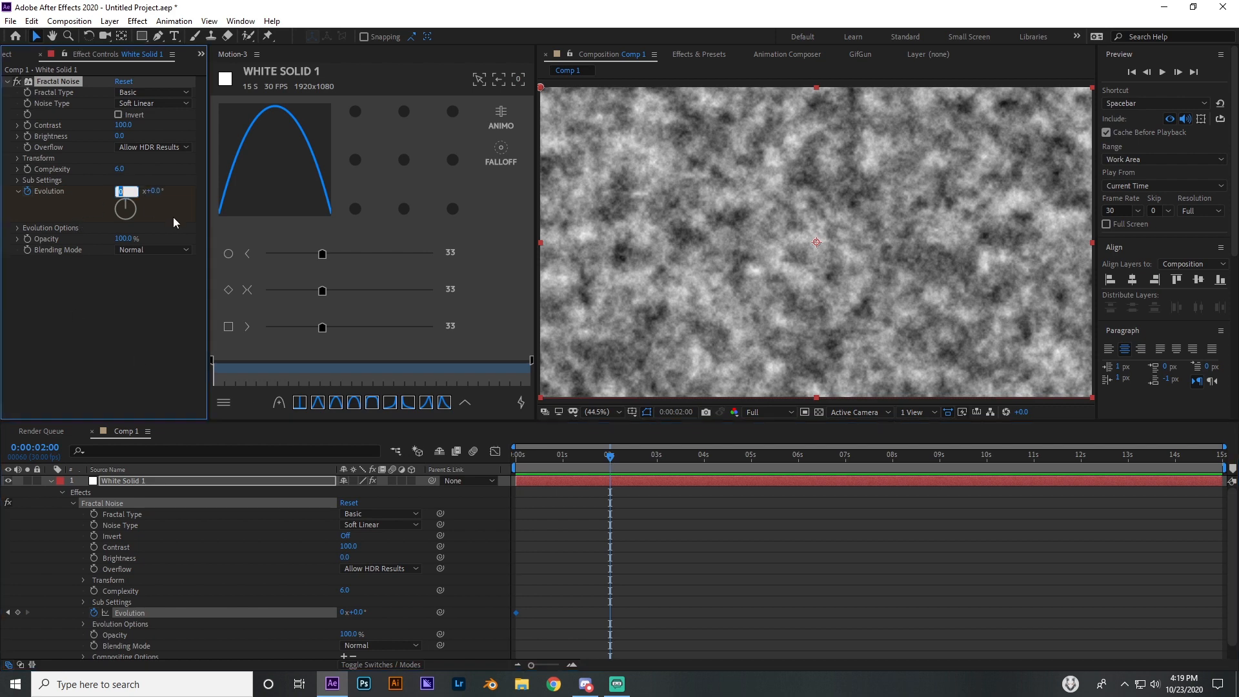
text(2)
key(Return)
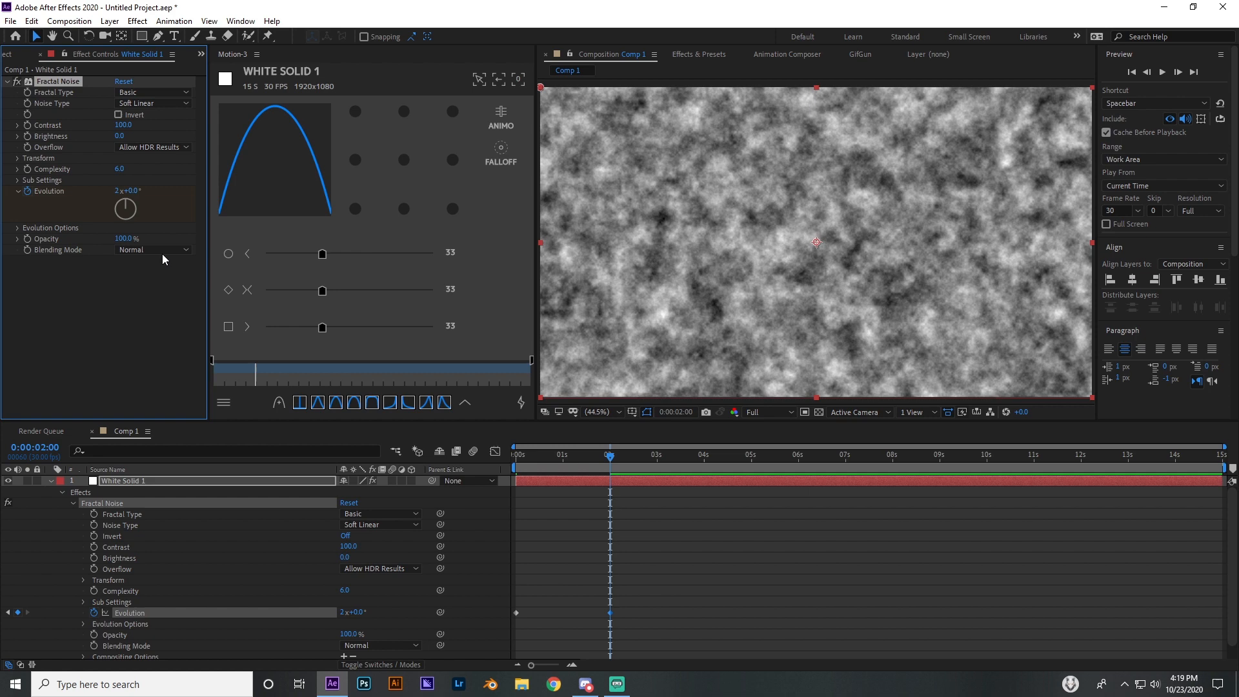
- Enable Cycle Evolution in the Fractal Noise evolution options and reveal its cycle revolution slider
click(18, 228)
click(118, 239)
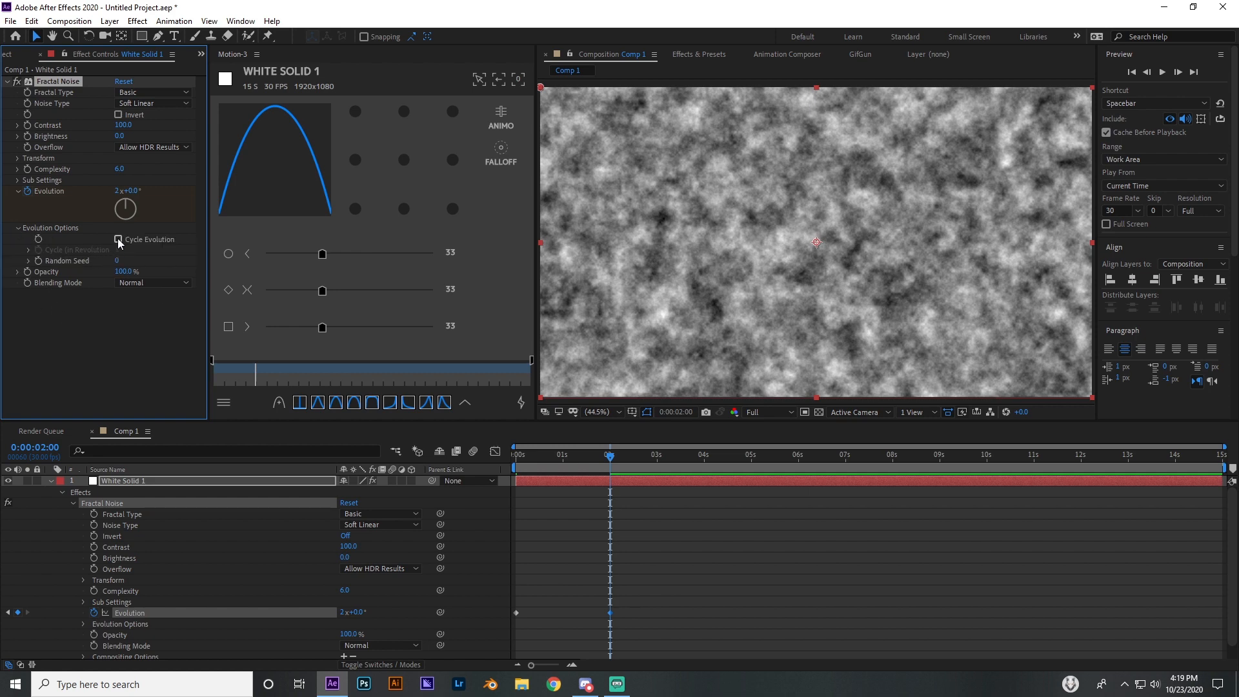
click(28, 249)
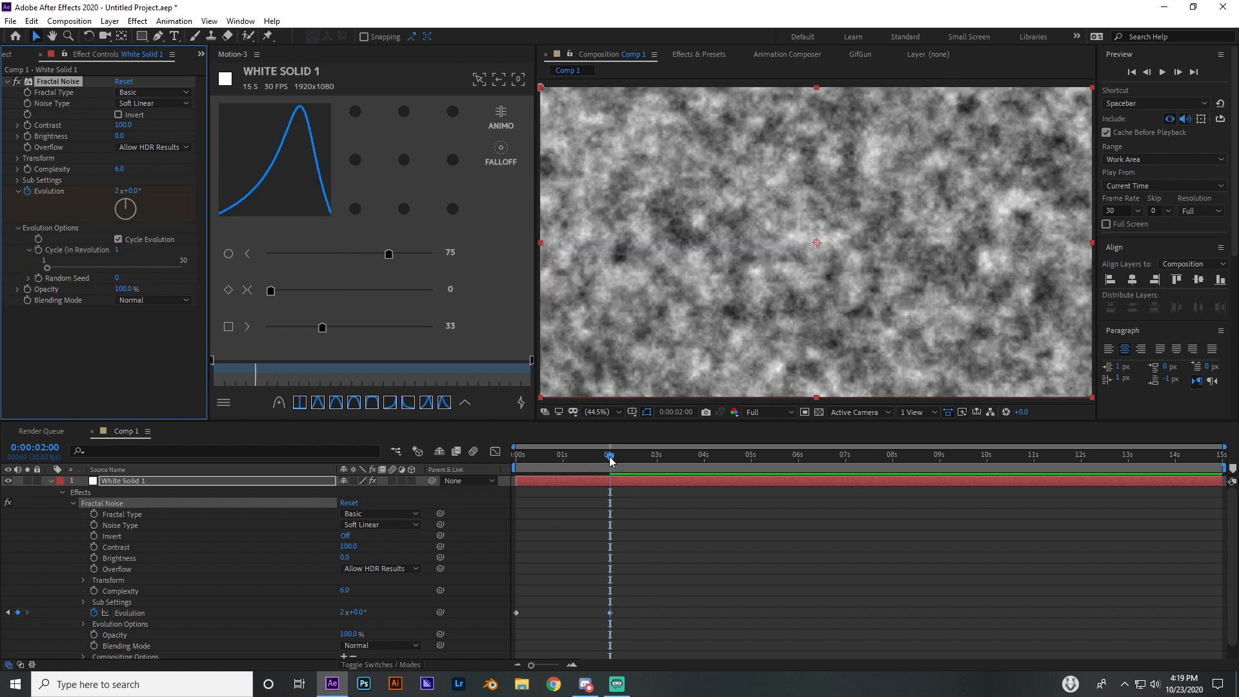
- Trim the white solid to end at 2 seconds and scrub through the noise animation
key(alt+bracketright)
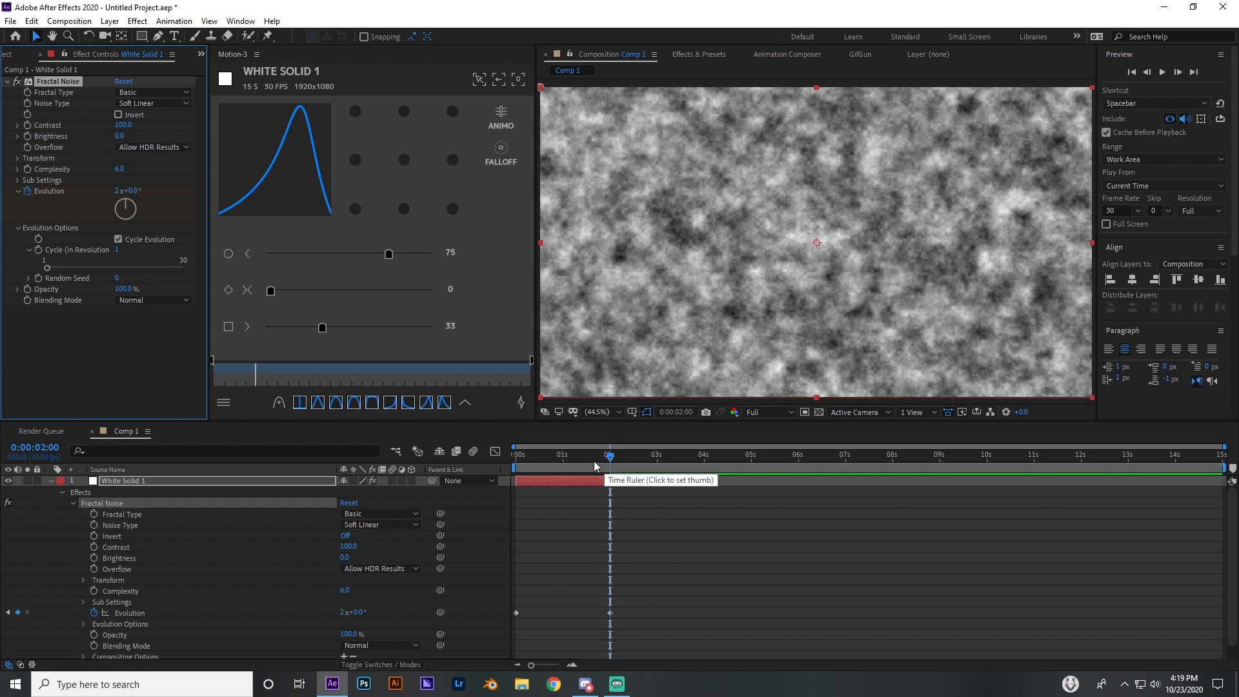
drag(518, 459, 555, 472)
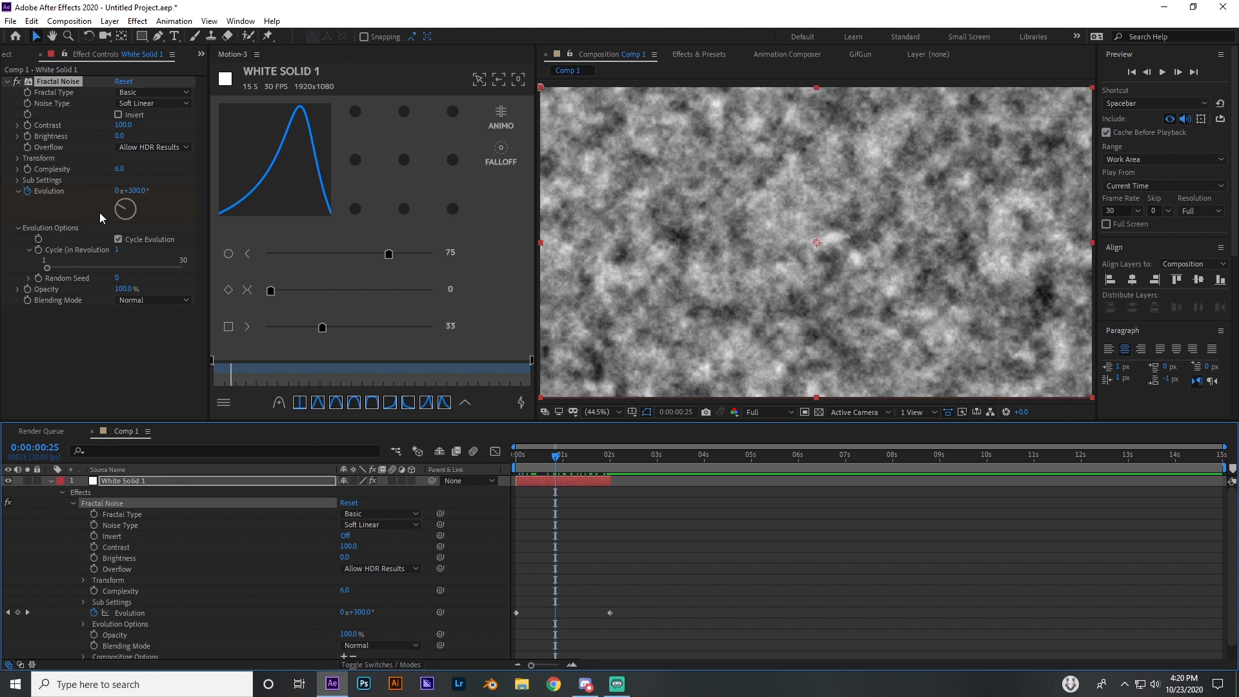
click(159, 93)
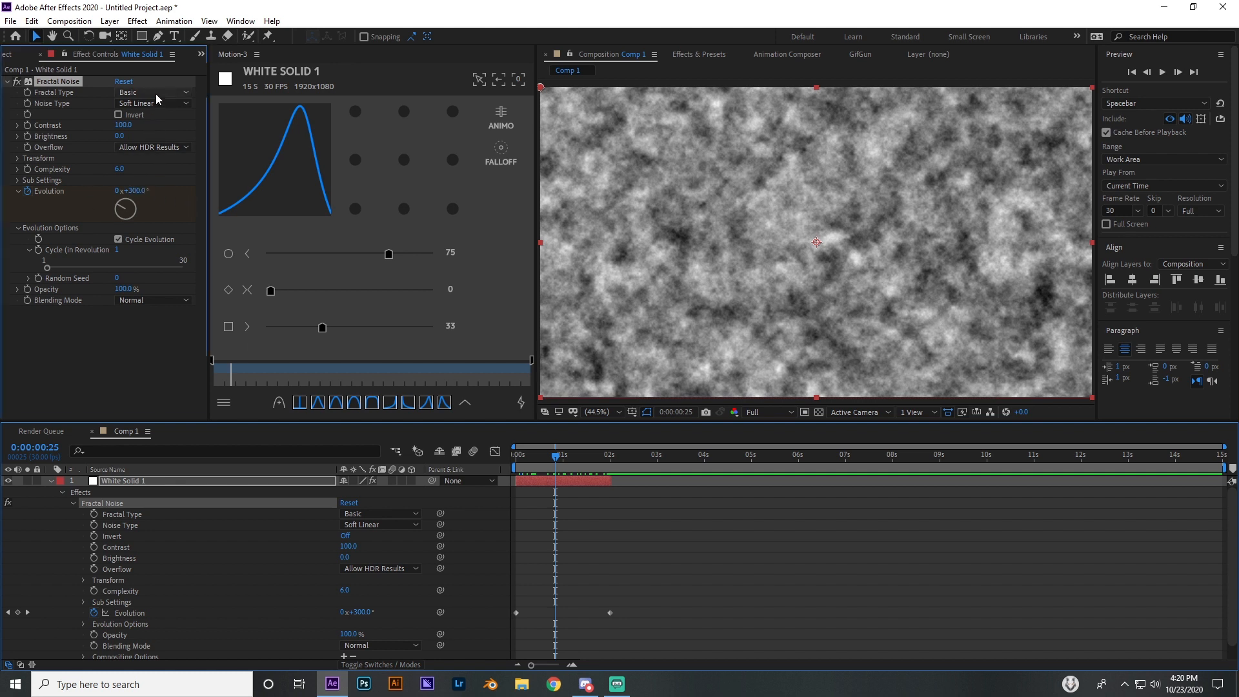
click(96, 94)
click(129, 95)
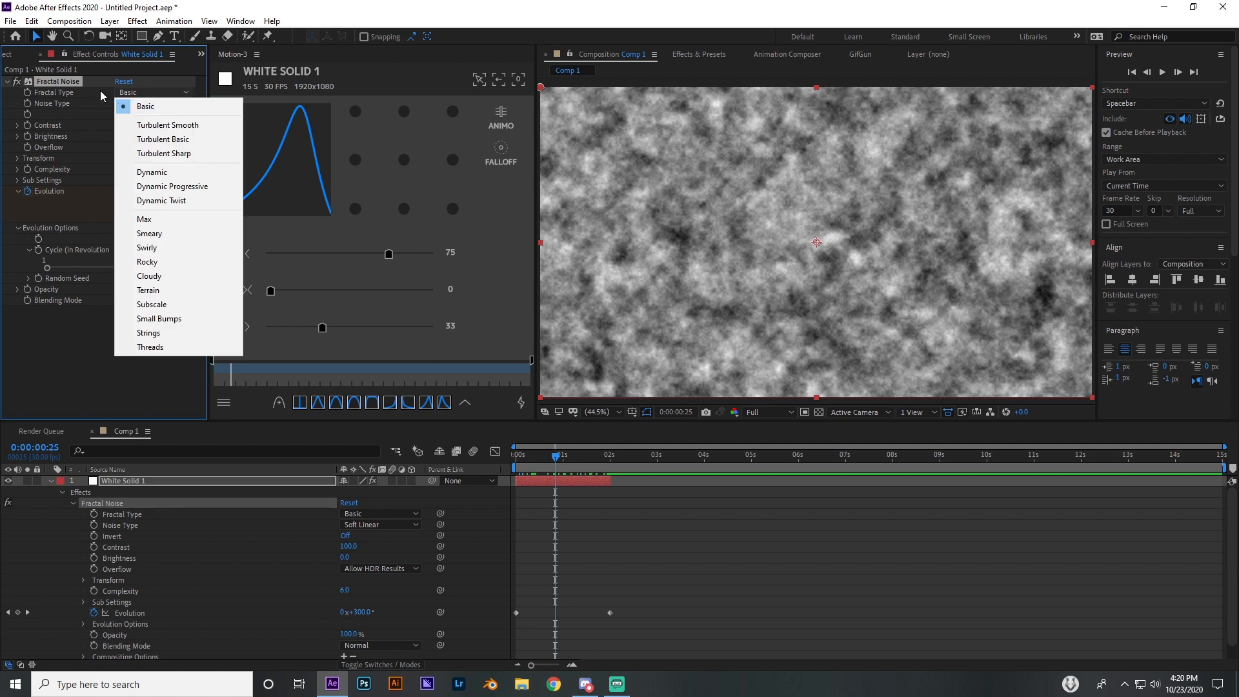
click(100, 92)
click(128, 95)
click(106, 98)
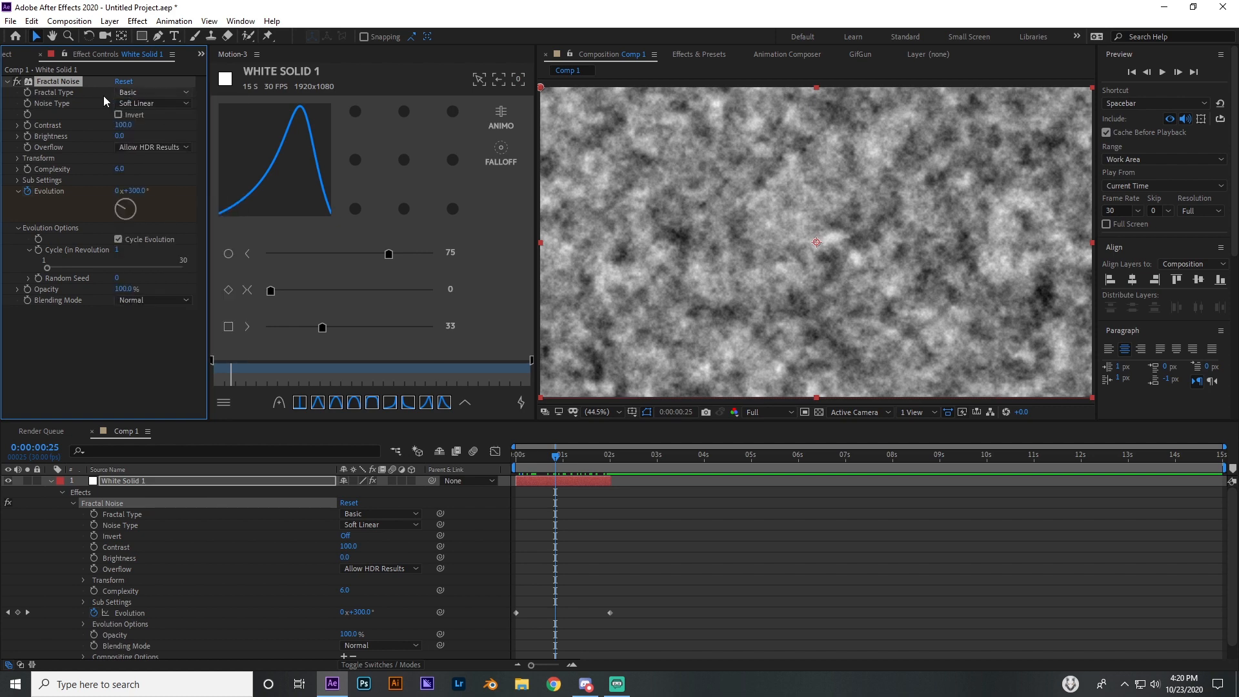
- Set the Fractal Noise's Noise Type to Block and raise its Contrast to 466
click(139, 103)
click(137, 115)
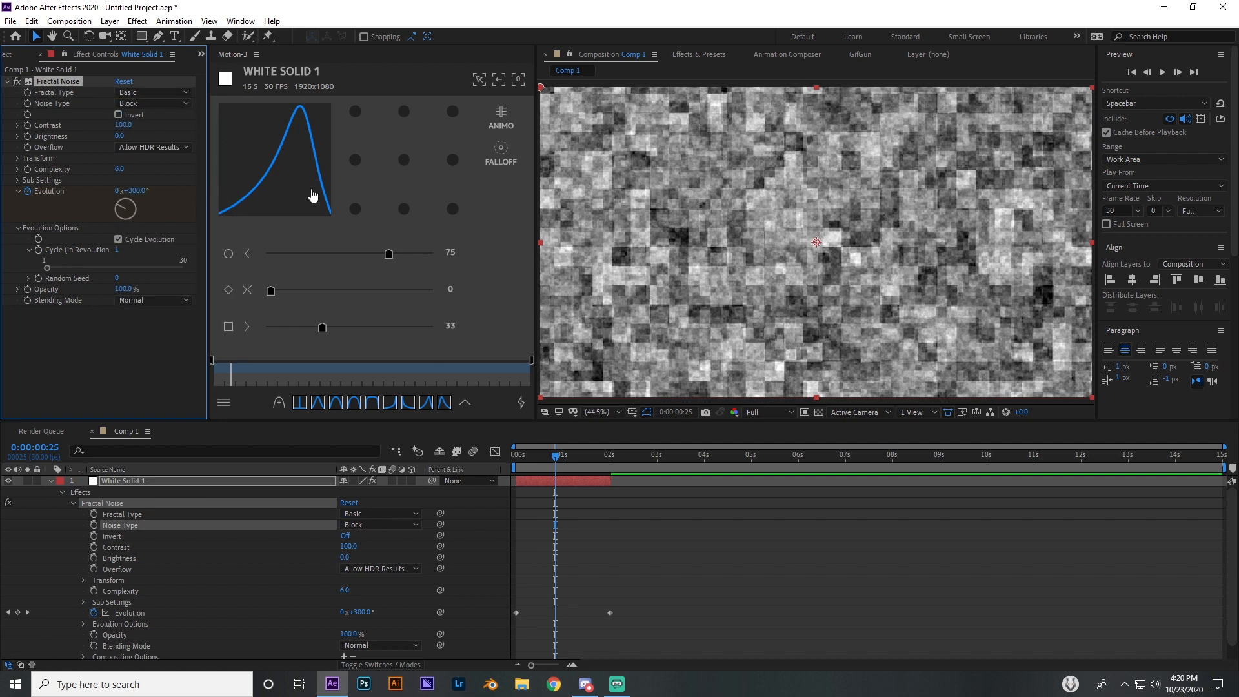
drag(121, 137, 206, 130)
key(ctrl+z)
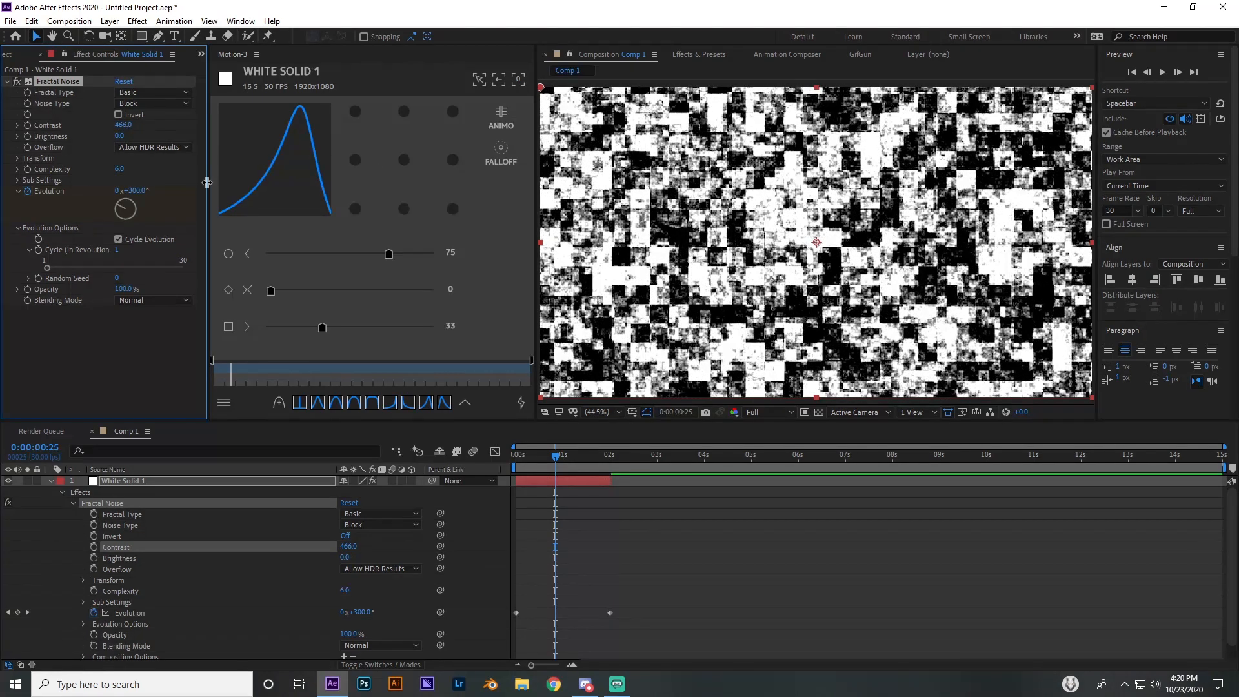
- Turn off Uniform Scaling in the Fractal Noise transform settings and set the Scale Width to 600
click(18, 158)
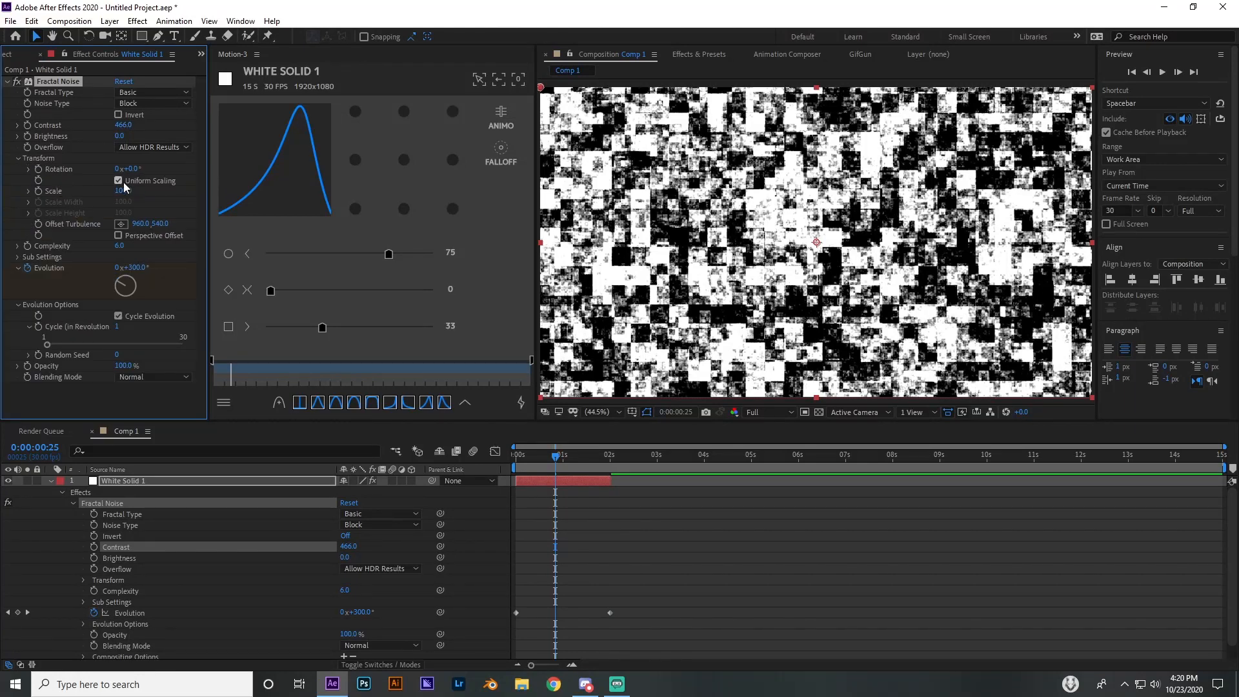
click(119, 181)
drag(66, 220, 194, 217)
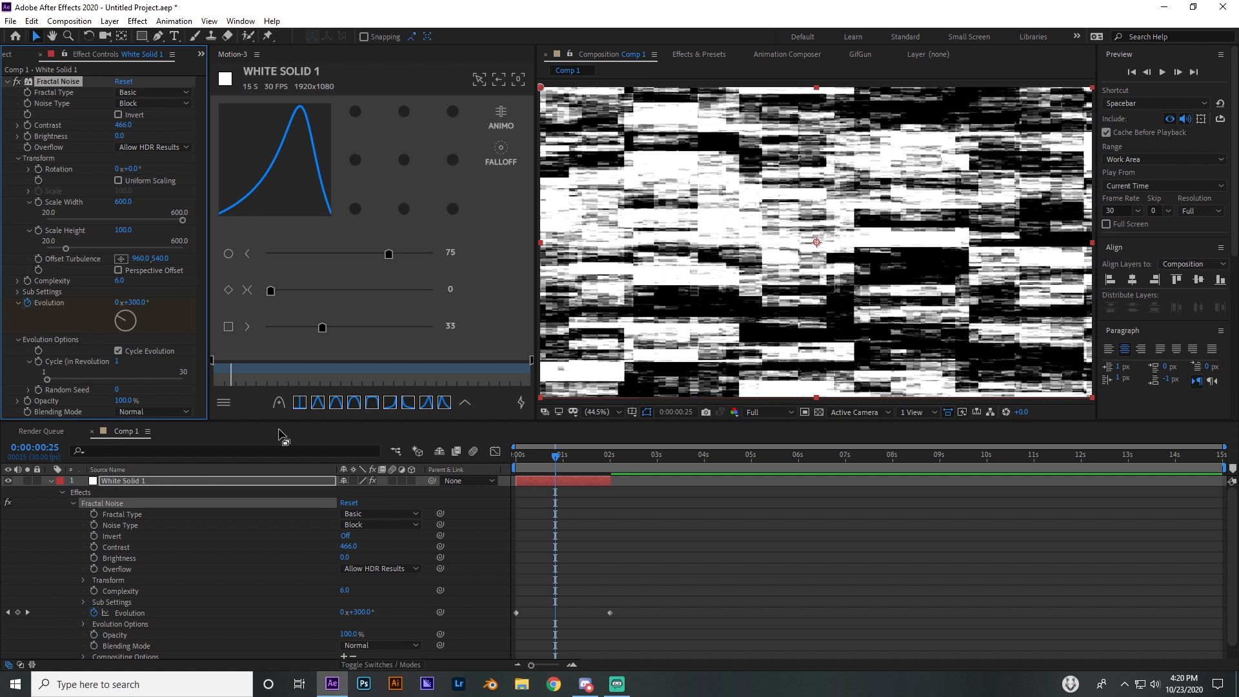
- Set the Evolution to 1x+126° at the current frame and scrub slightly through the noise animation
drag(129, 302, 262, 317)
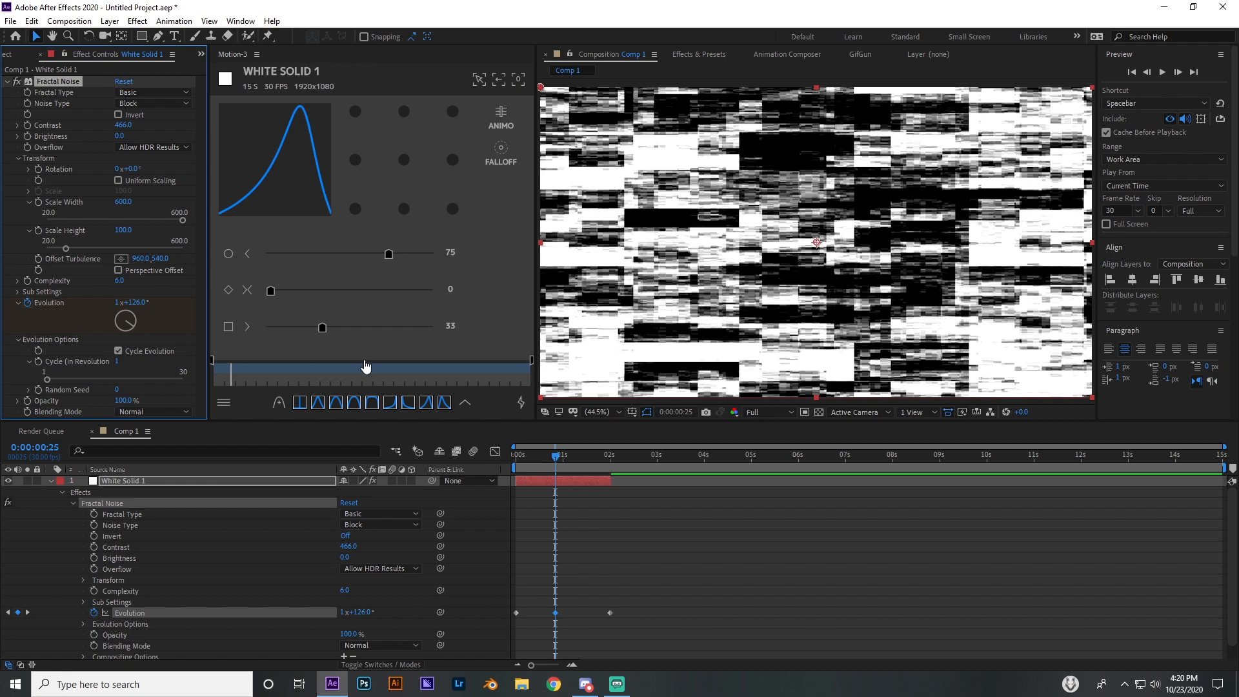
mouse_move(556, 459)
mouse_down()
mouse_move(632, 460)
mouse_move(517, 459)
mouse_move(574, 460)
mouse_move(561, 460)
mouse_up()
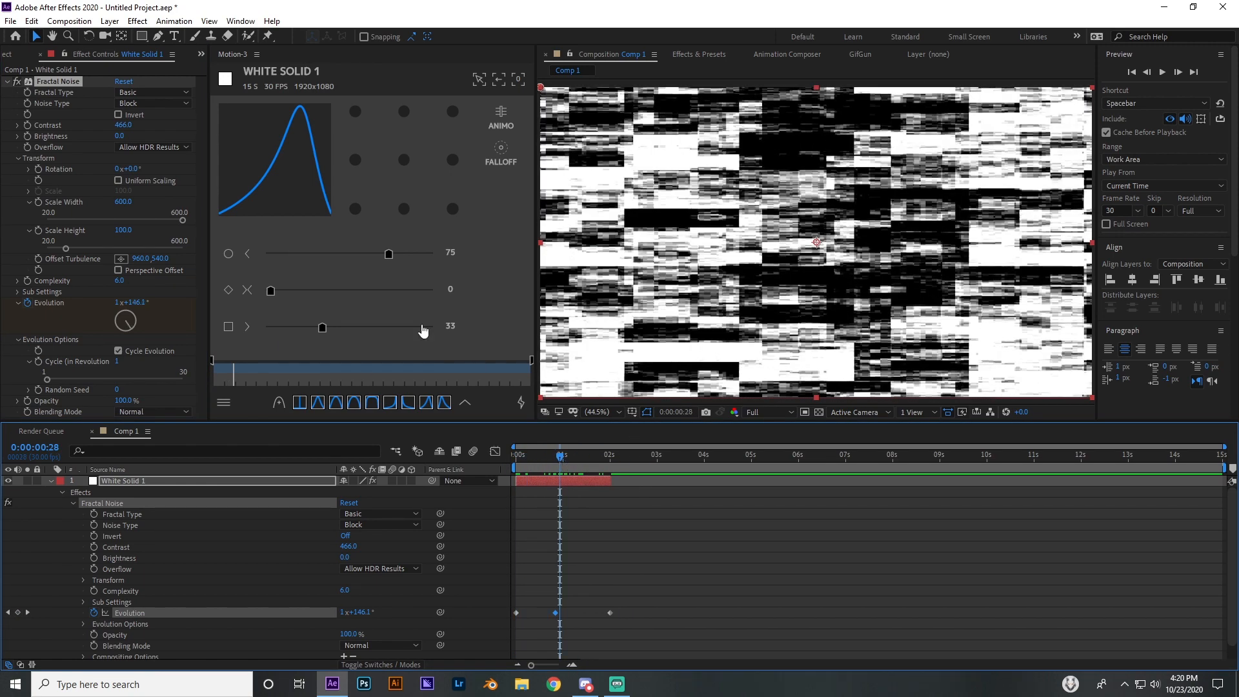
- Remove the Fractal Noise effect, delete the white solid from the composition and show the project's items
click(64, 82)
key(Delete)
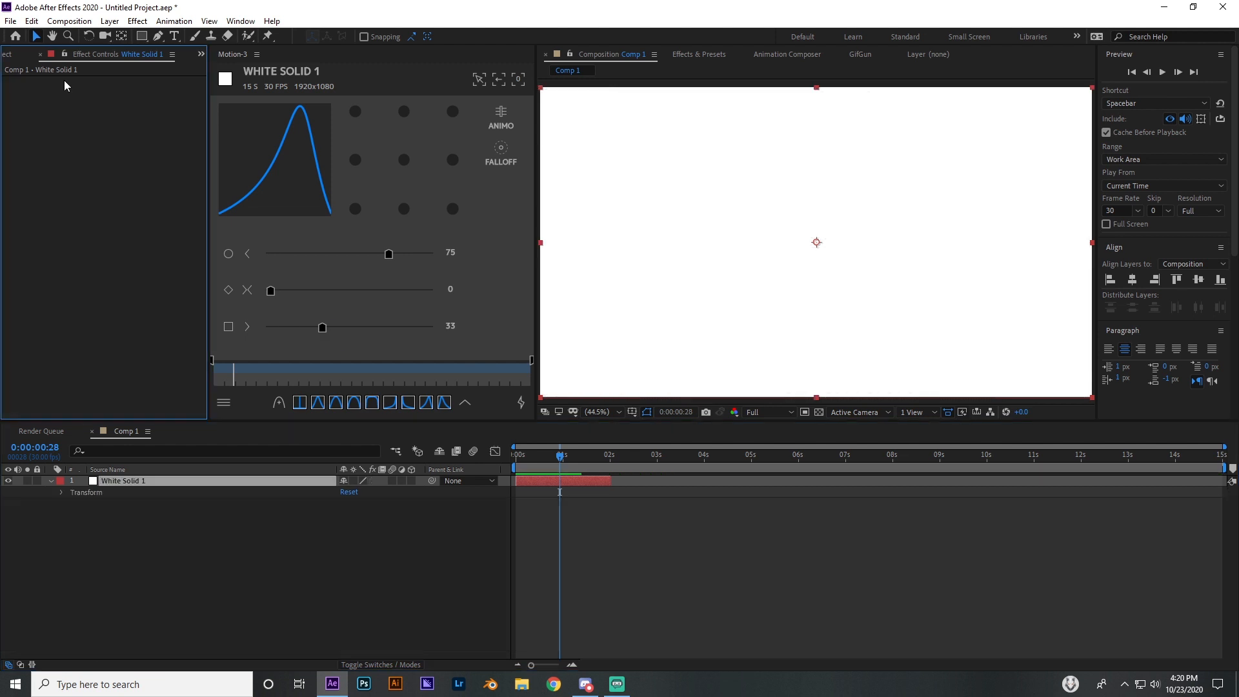
click(522, 481)
key(Delete)
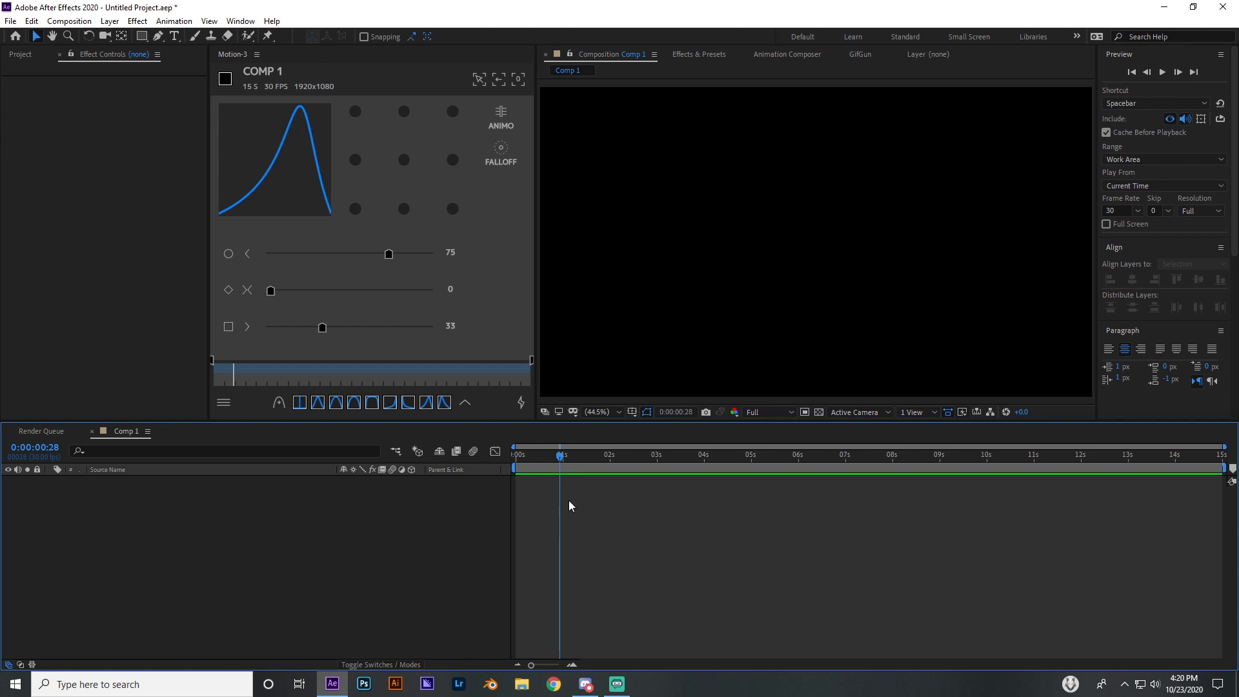
click(20, 54)
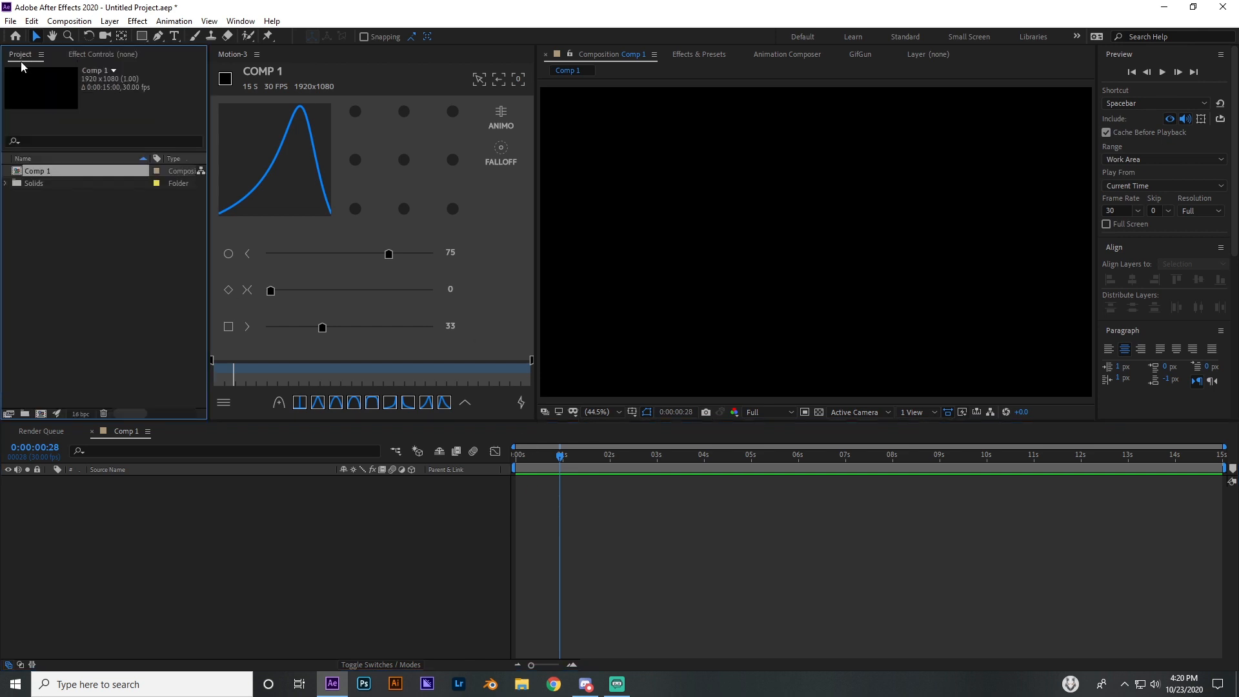
- Draw a white circle with the Ellipse tool and centre it horizontally and vertically in the composition
click(143, 36)
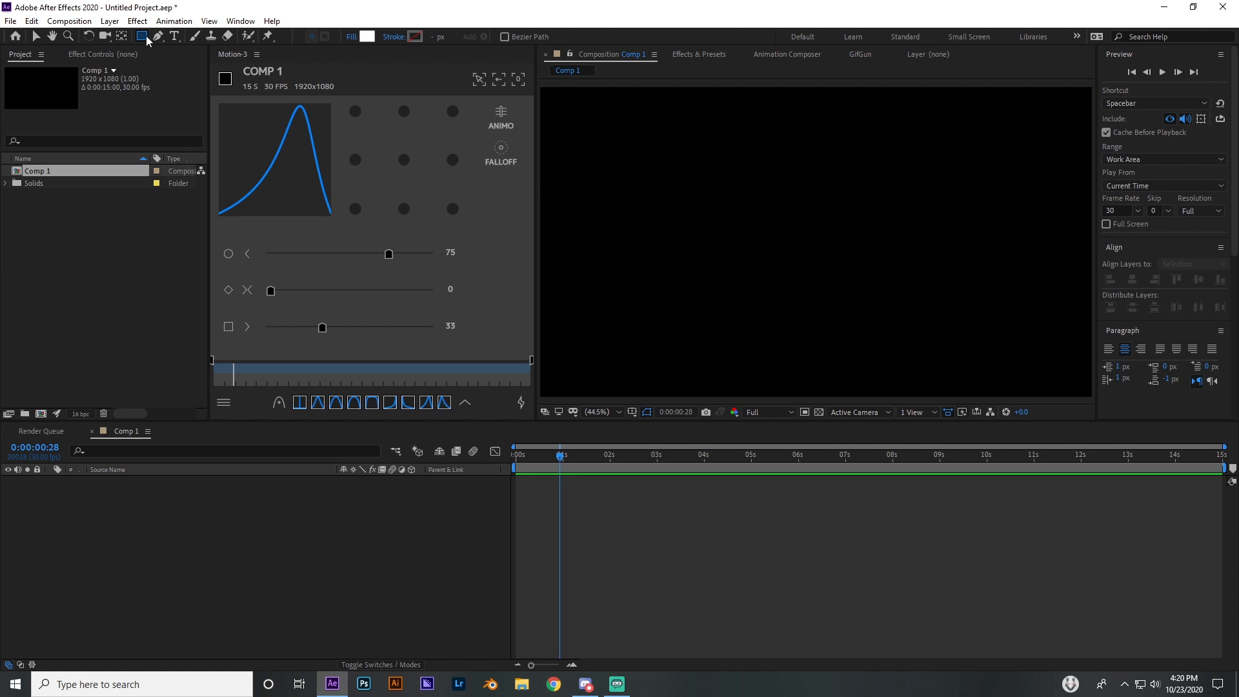
drag(147, 38, 194, 49)
drag(825, 233, 878, 286)
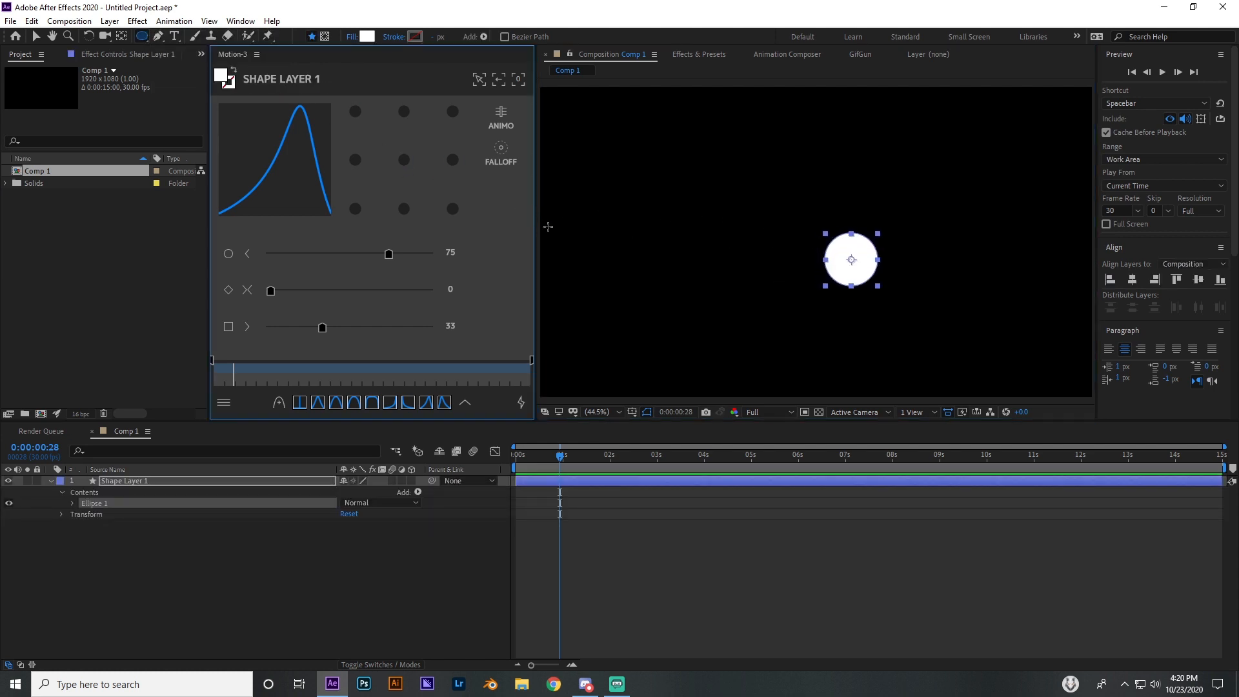
drag(536, 225, 484, 222)
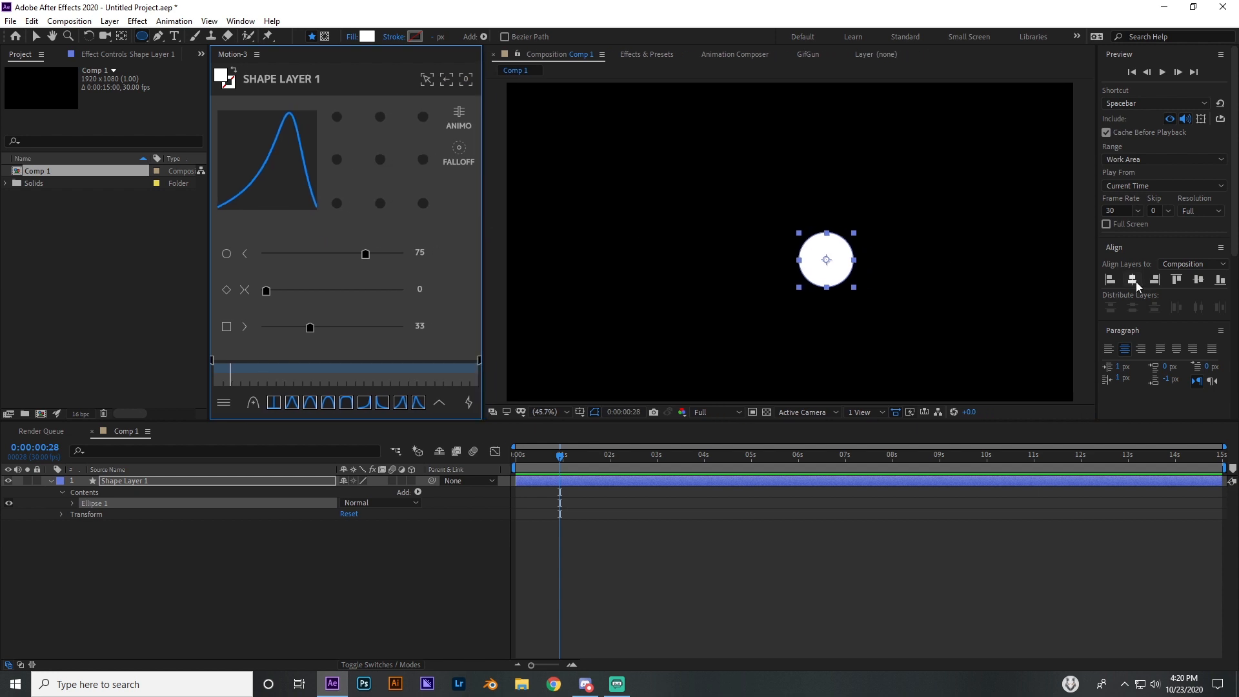
click(1134, 280)
click(1199, 279)
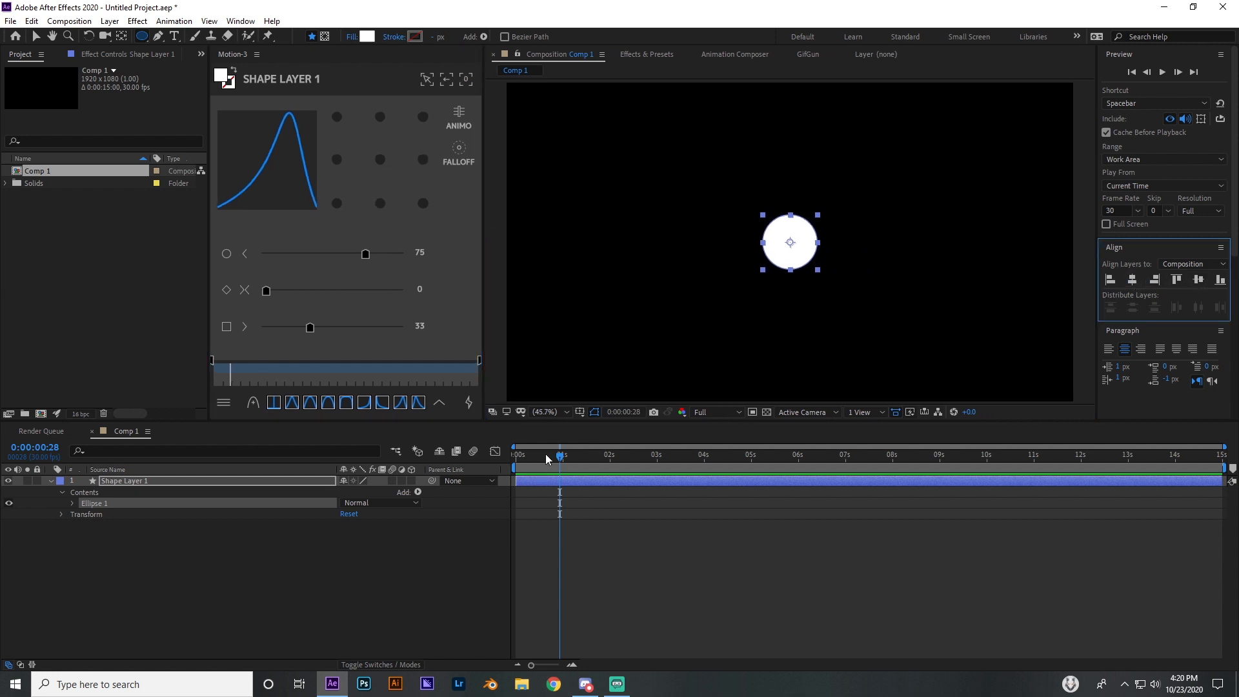
- Add the expression wiggle(5,10) to the circle's Position and scrub through the resulting motion
mouse_move(546, 458)
mouse_down()
mouse_move(749, 460)
mouse_move(584, 463)
mouse_move(563, 477)
mouse_up()
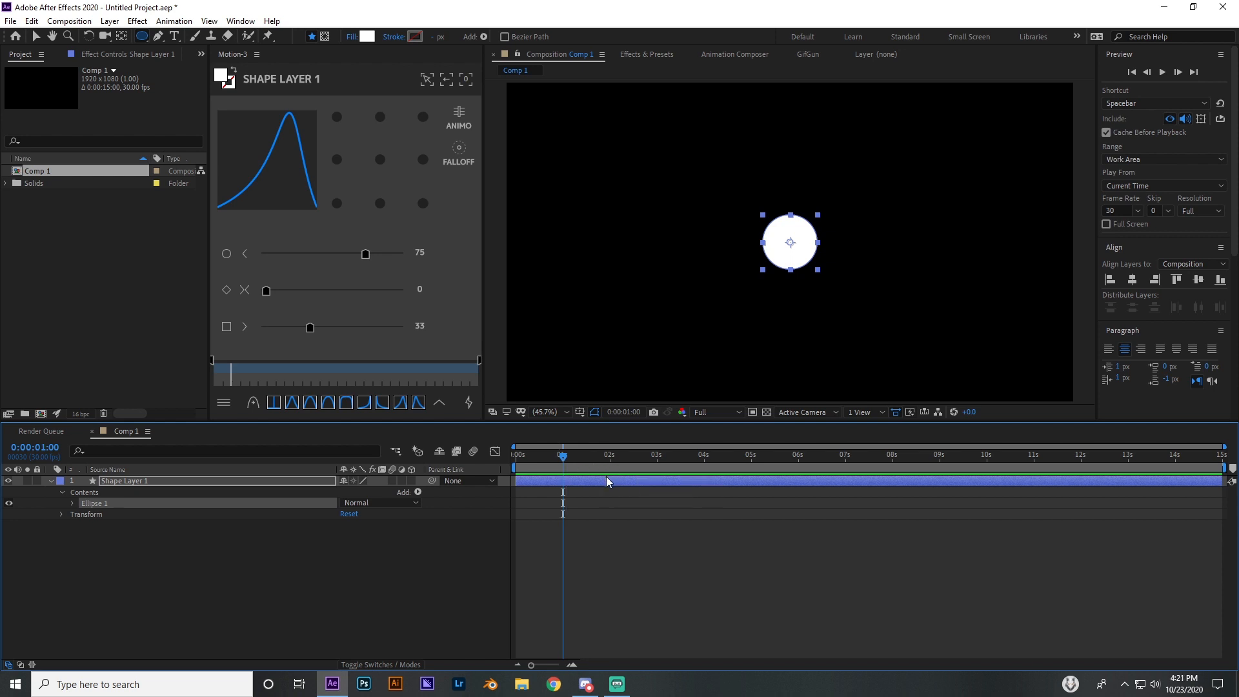
key(p)
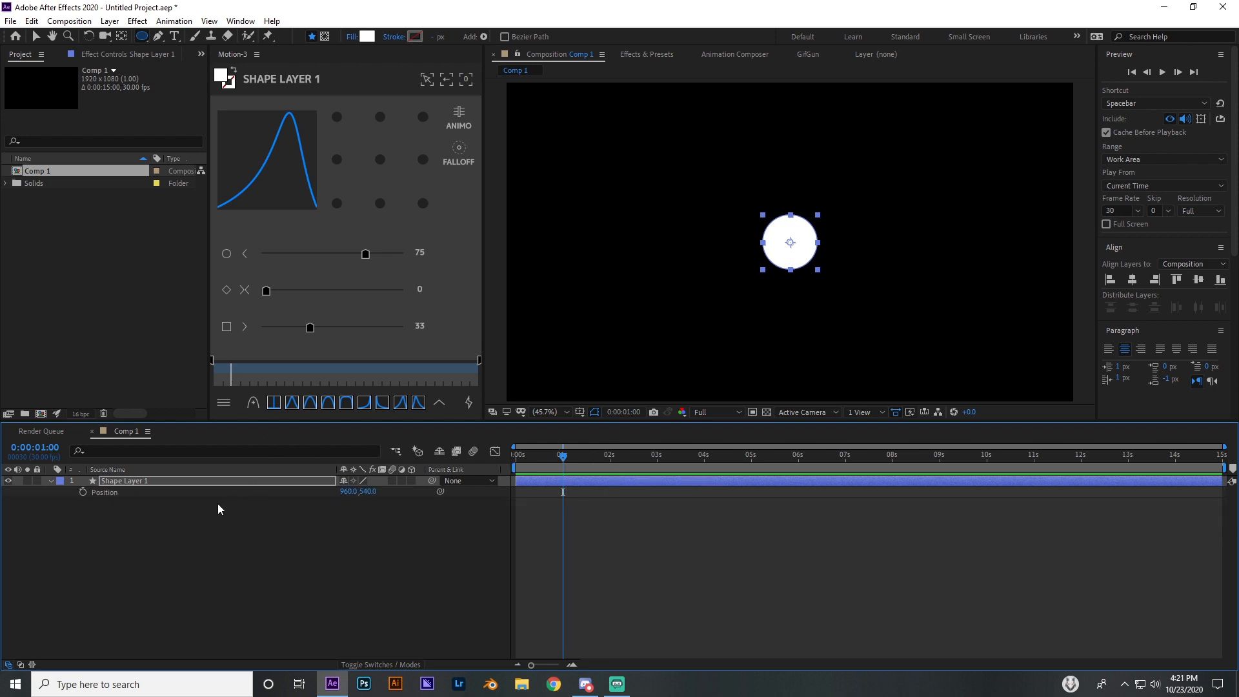
alt+click(82, 492)
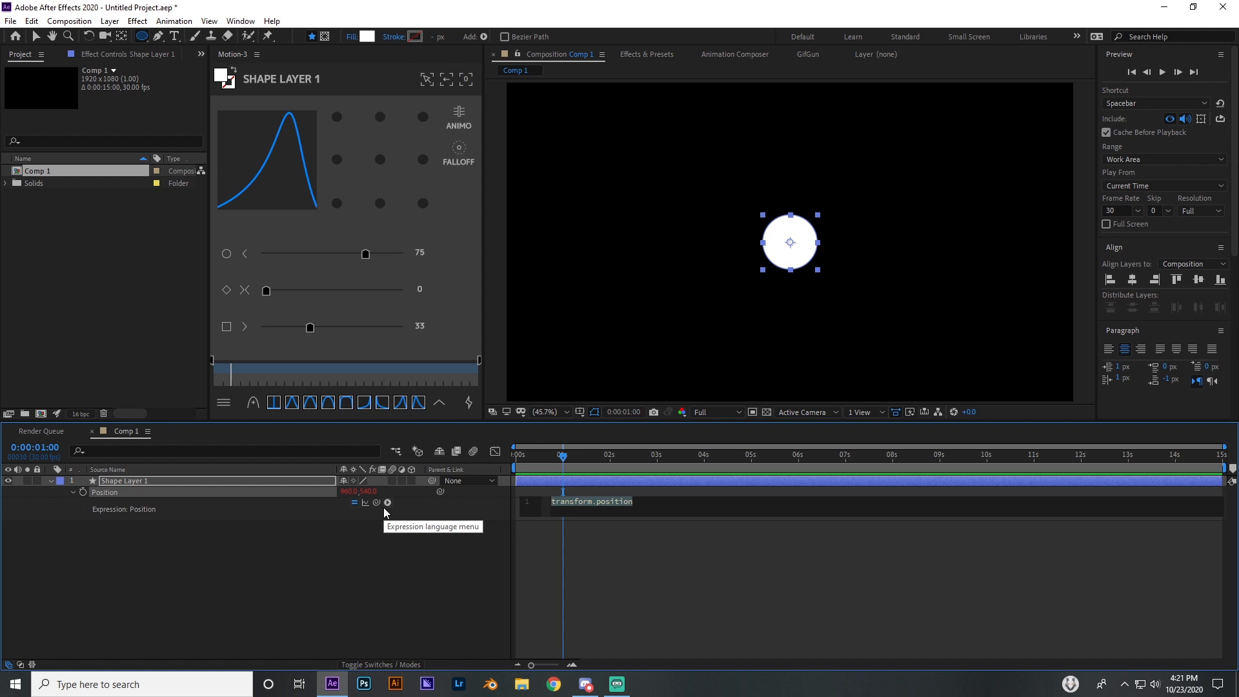
text(wiggl)
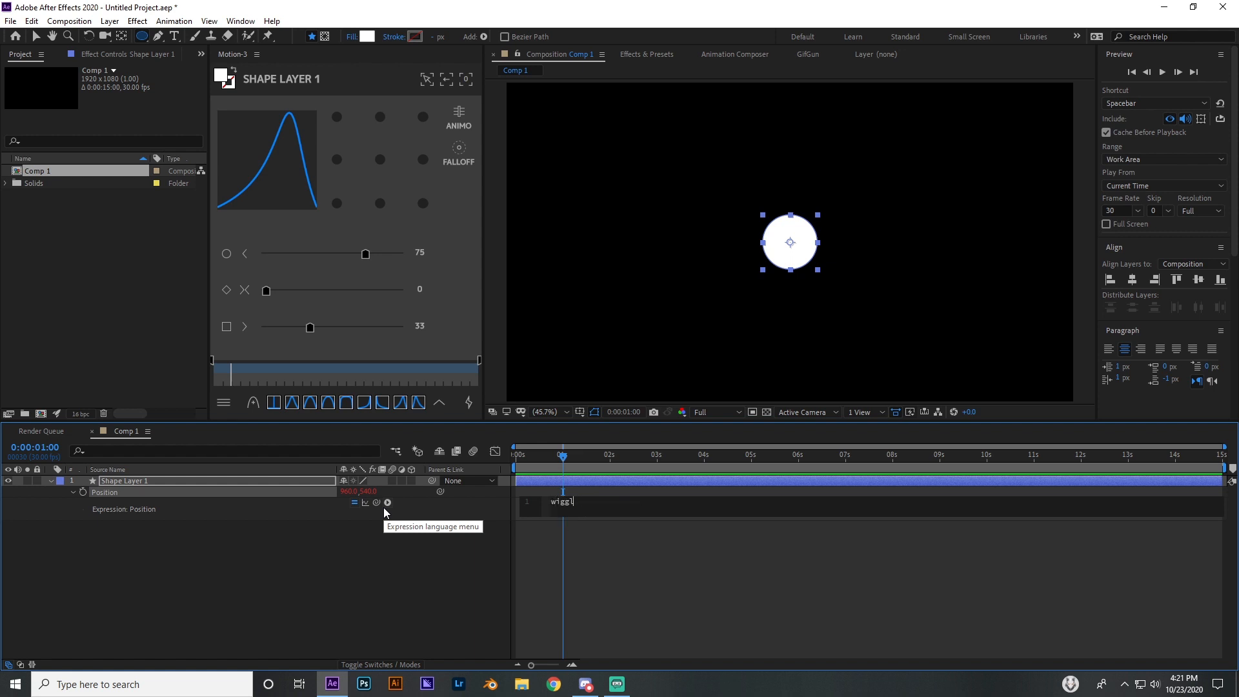
text(e)
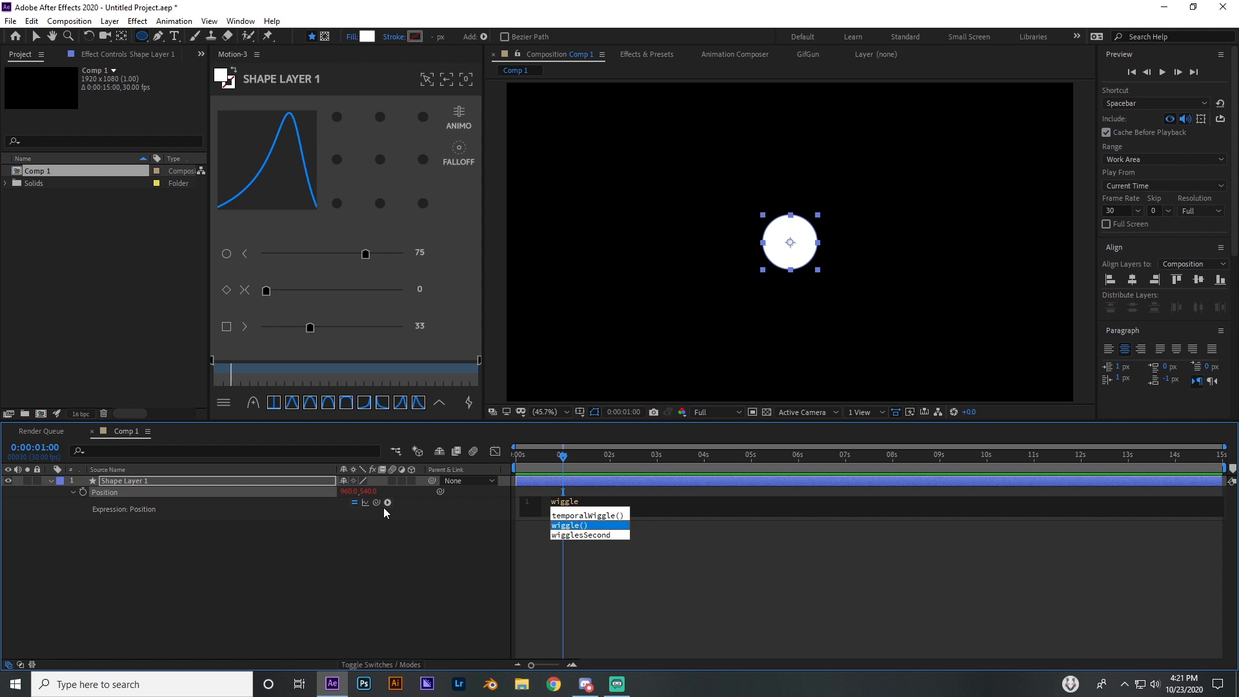
key(Return)
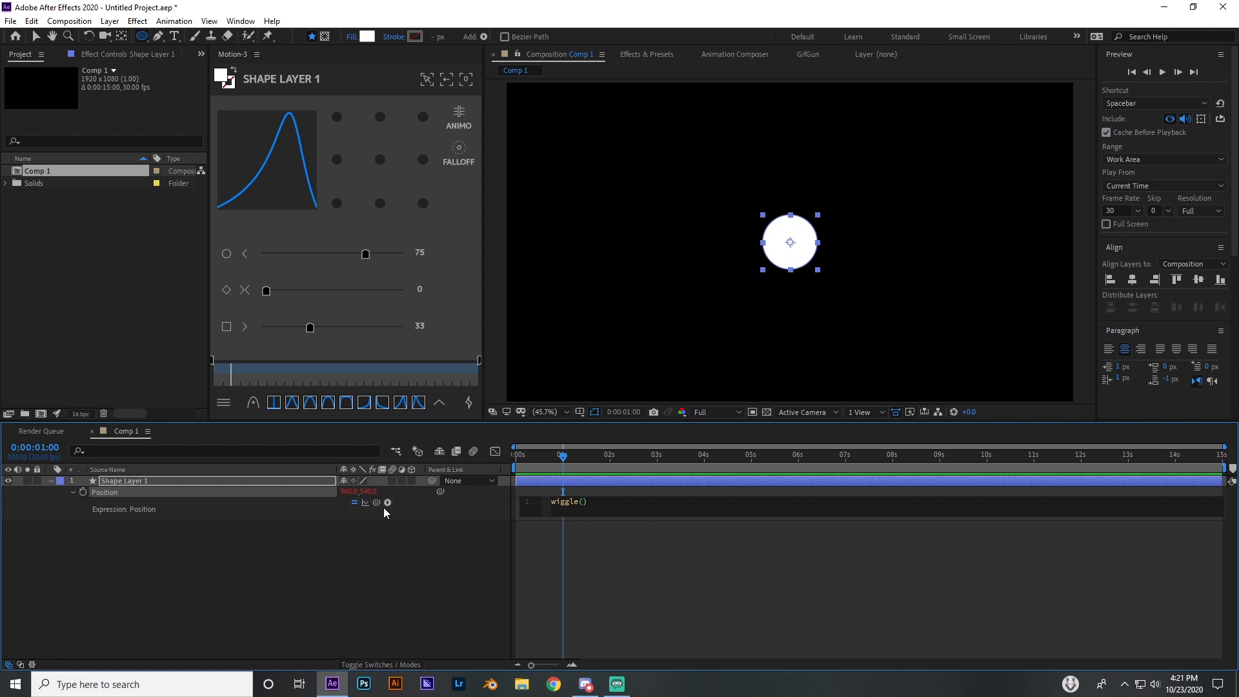
text(5,10)
click(630, 544)
click(549, 457)
drag(549, 460, 582, 503)
- Change the circle's Position expression to wiggle(1,10,2,2.5) and scrub through the motion
click(572, 502)
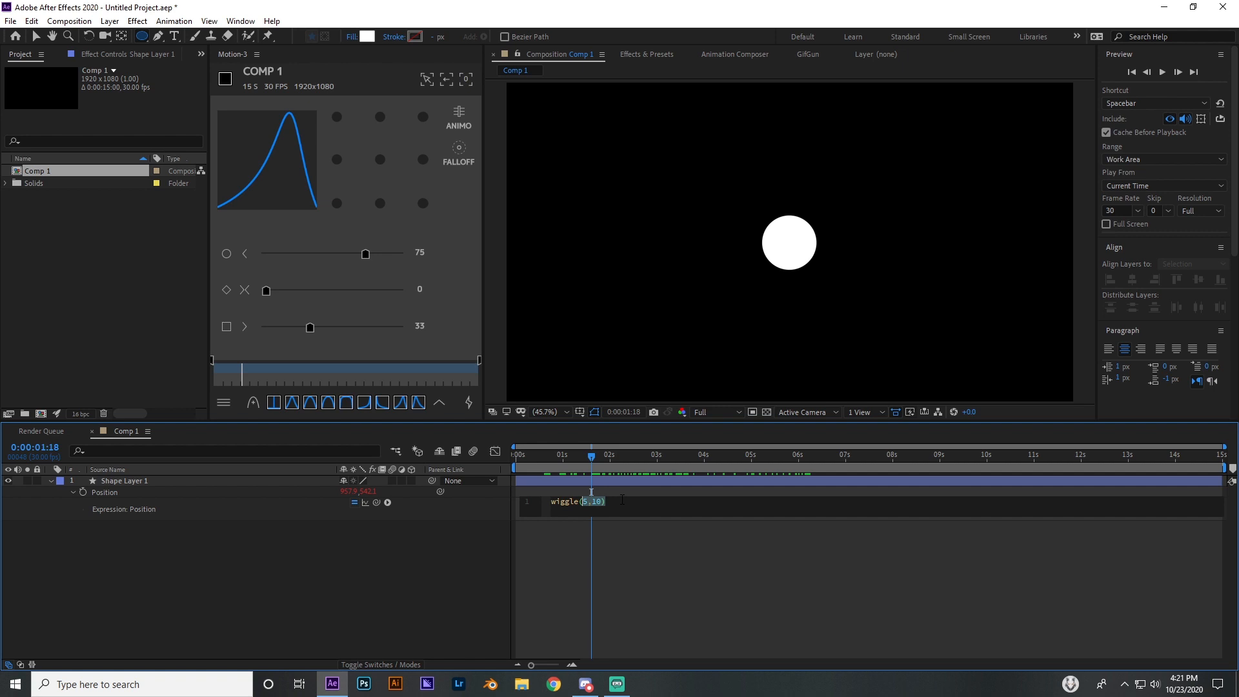
key(BackSpace)
text(.5)
drag(575, 459, 605, 485)
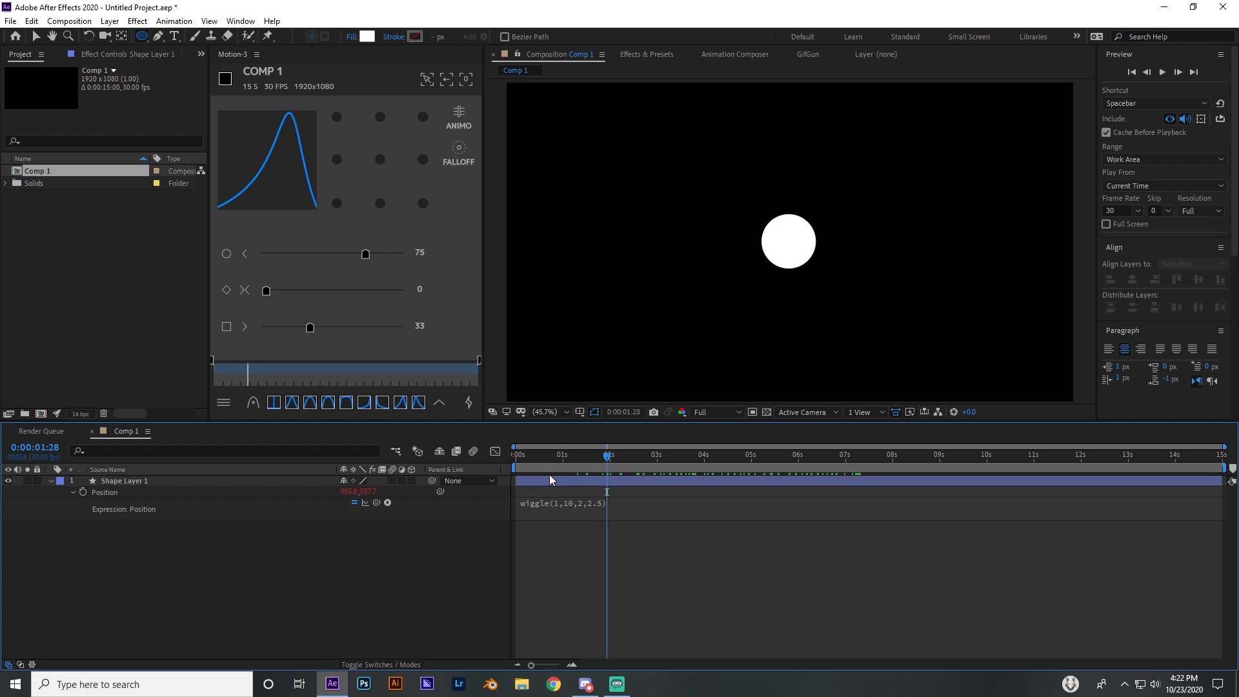
click(551, 481)
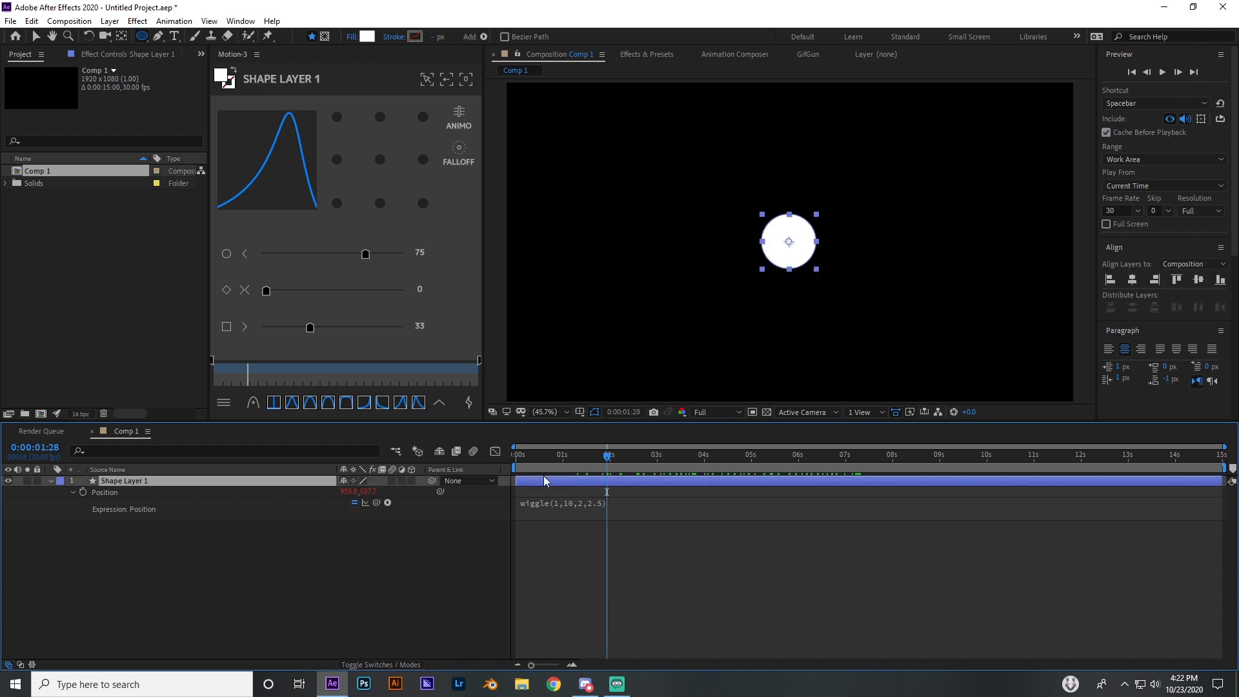
drag(573, 455, 544, 463)
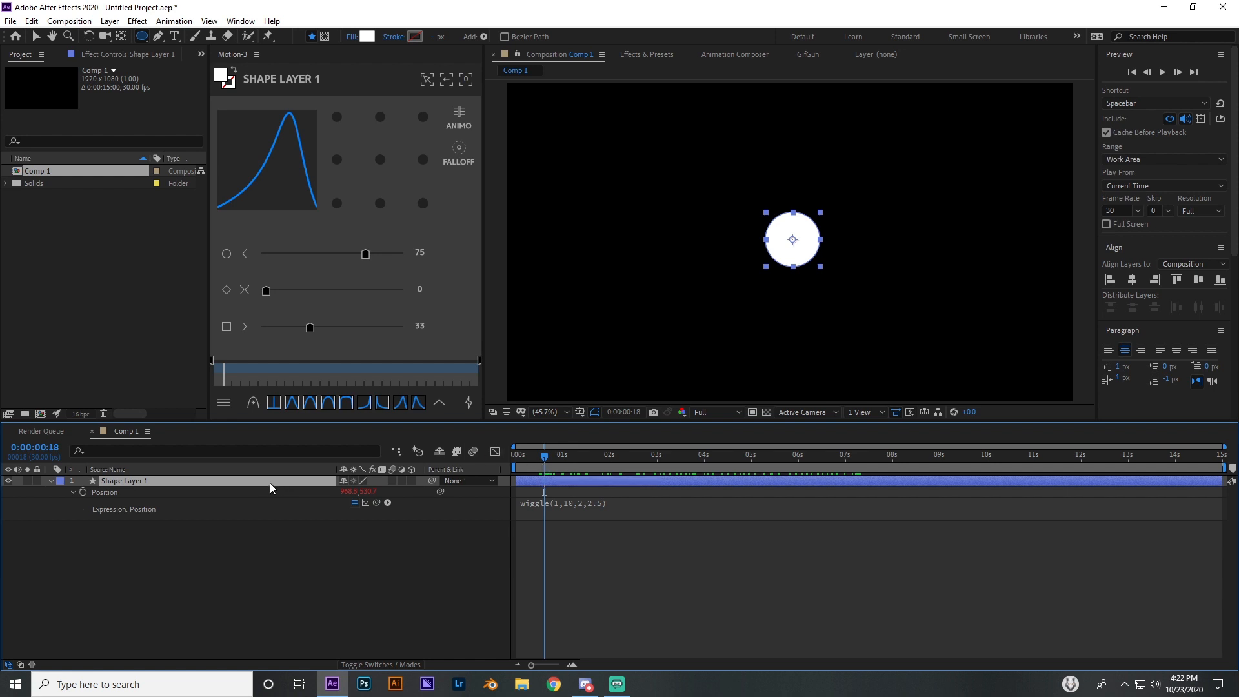
- Delete the circle's shape layer, along with a replacement ellipse drawn near the centre of the composition
key(Delete)
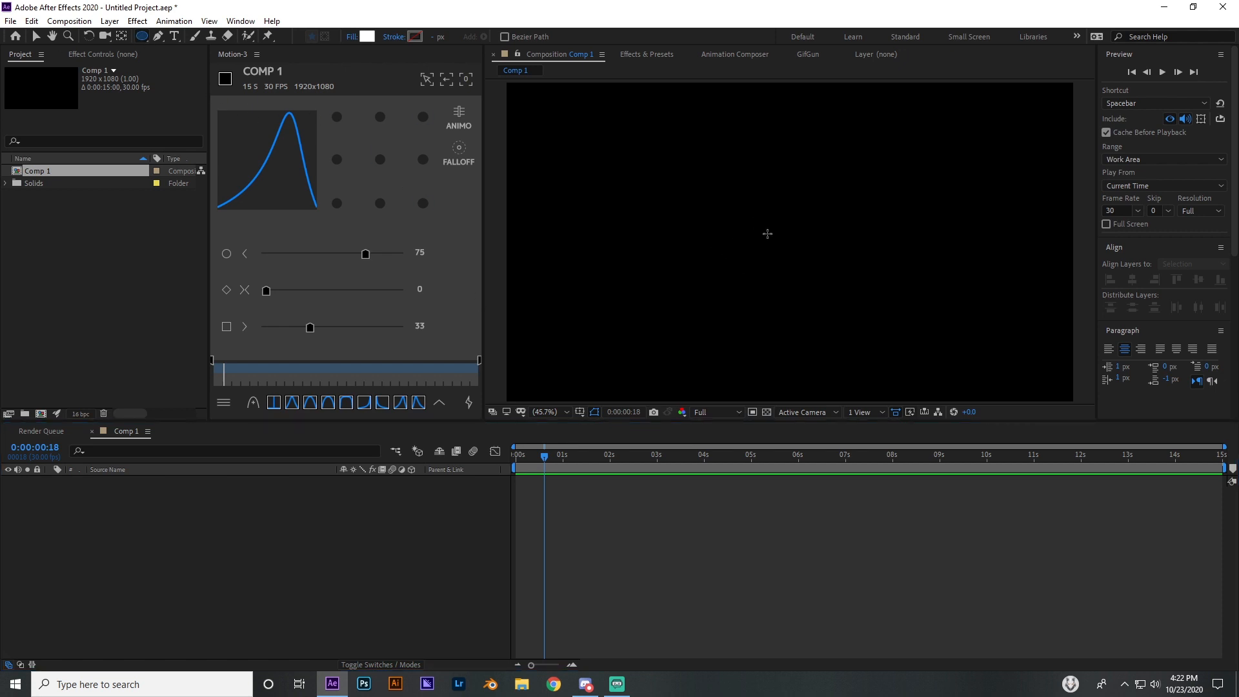
drag(767, 233, 823, 273)
key(Delete)
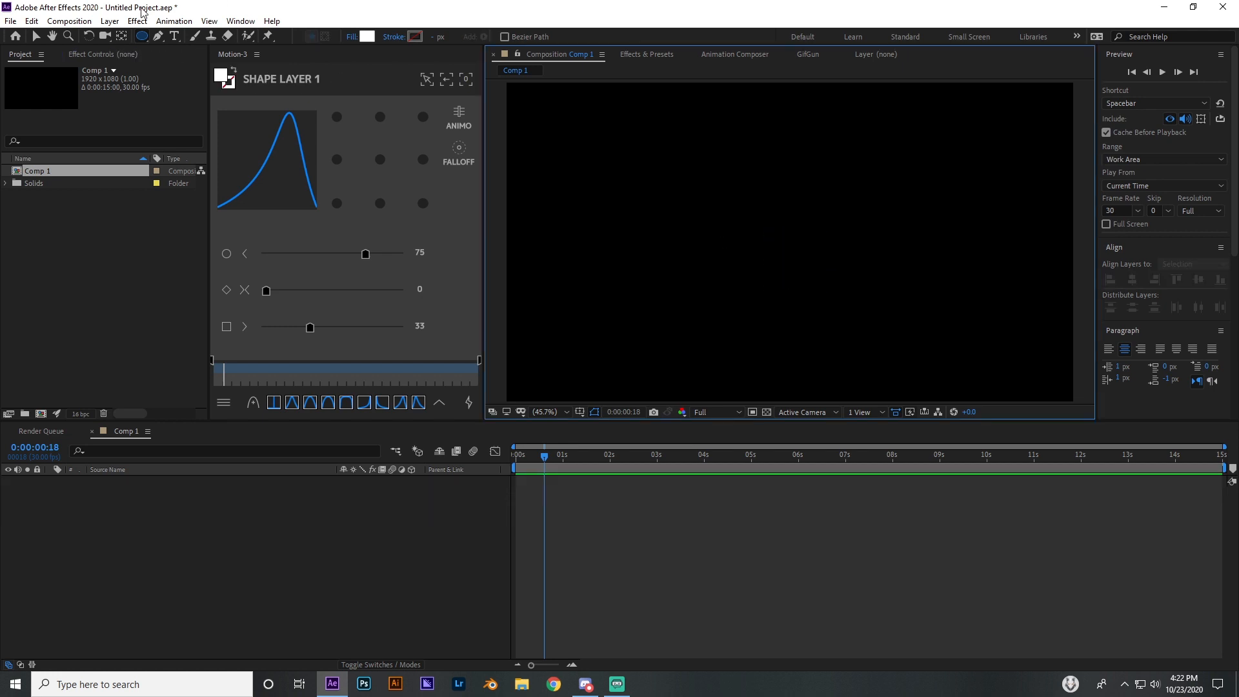
- Draw a white square with the Rectangle tool, centre it horizontally and vertically in the composition, and deselect it
drag(142, 37, 210, 44)
drag(776, 229, 829, 282)
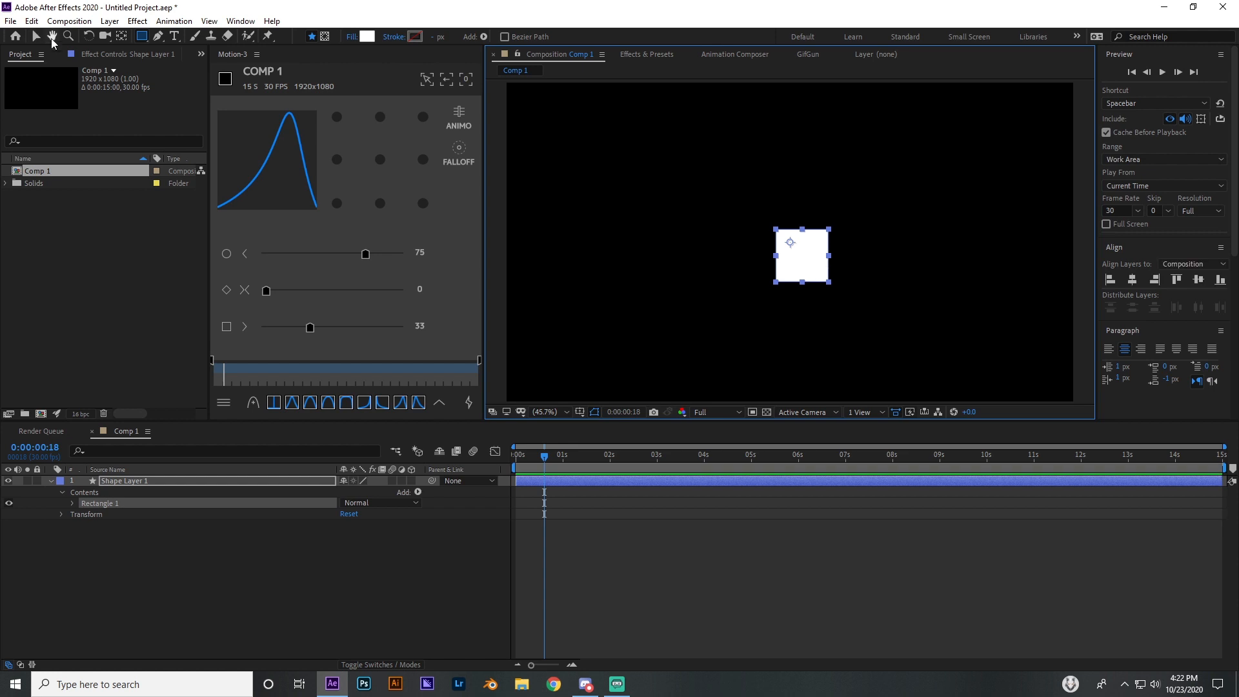
click(1132, 280)
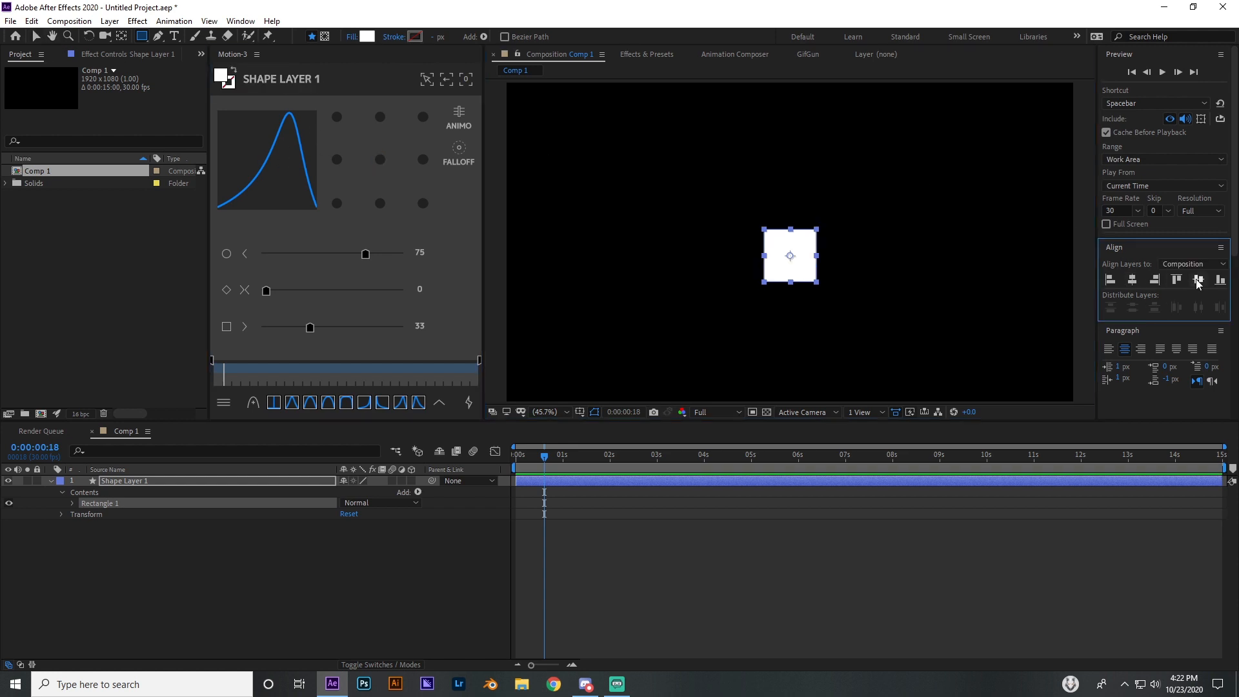
click(1198, 279)
click(36, 37)
click(624, 556)
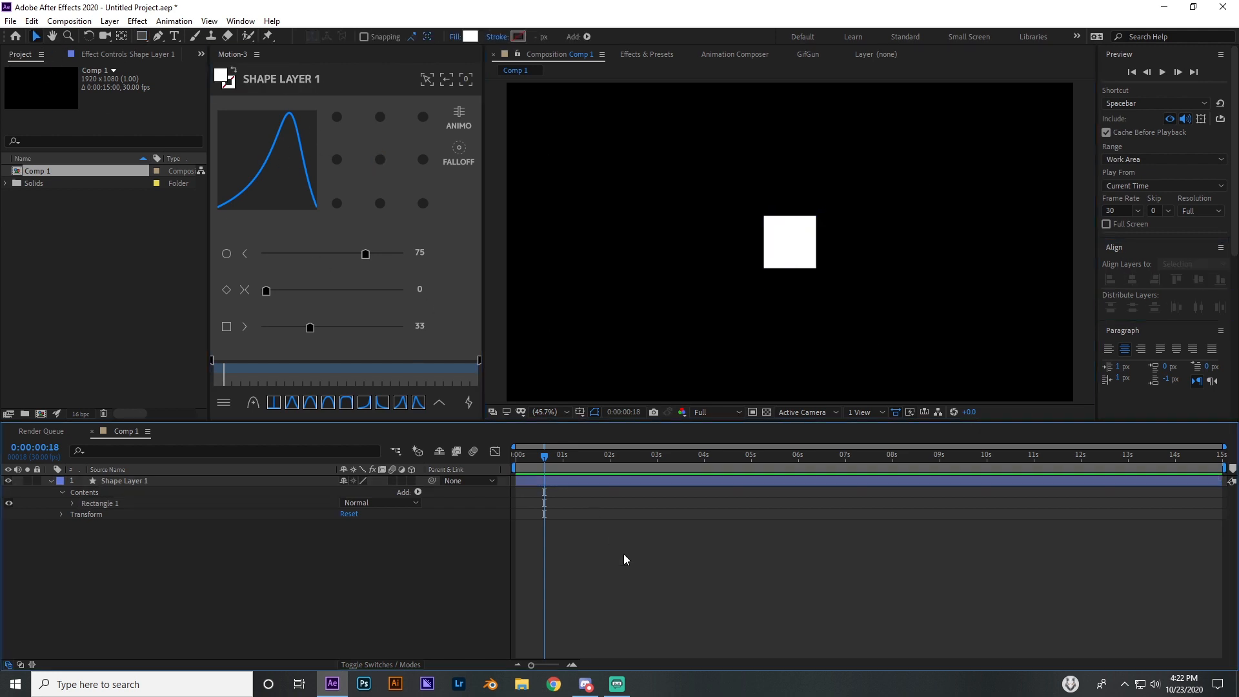
click(792, 233)
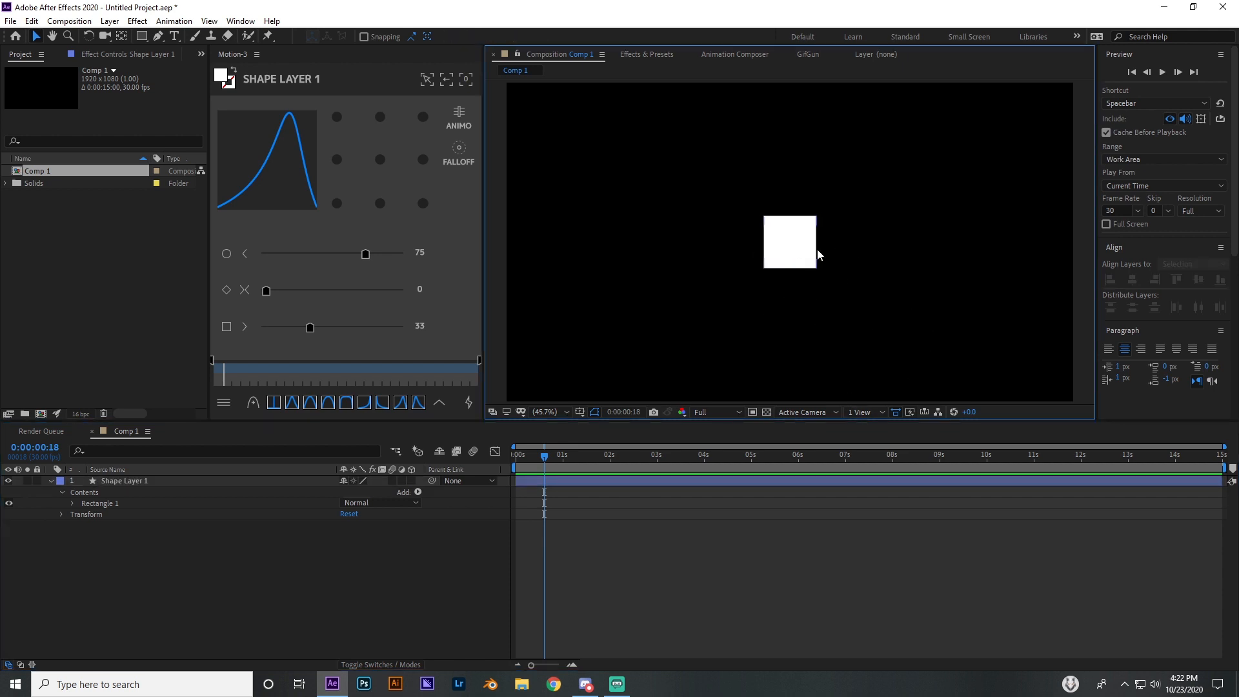
click(742, 209)
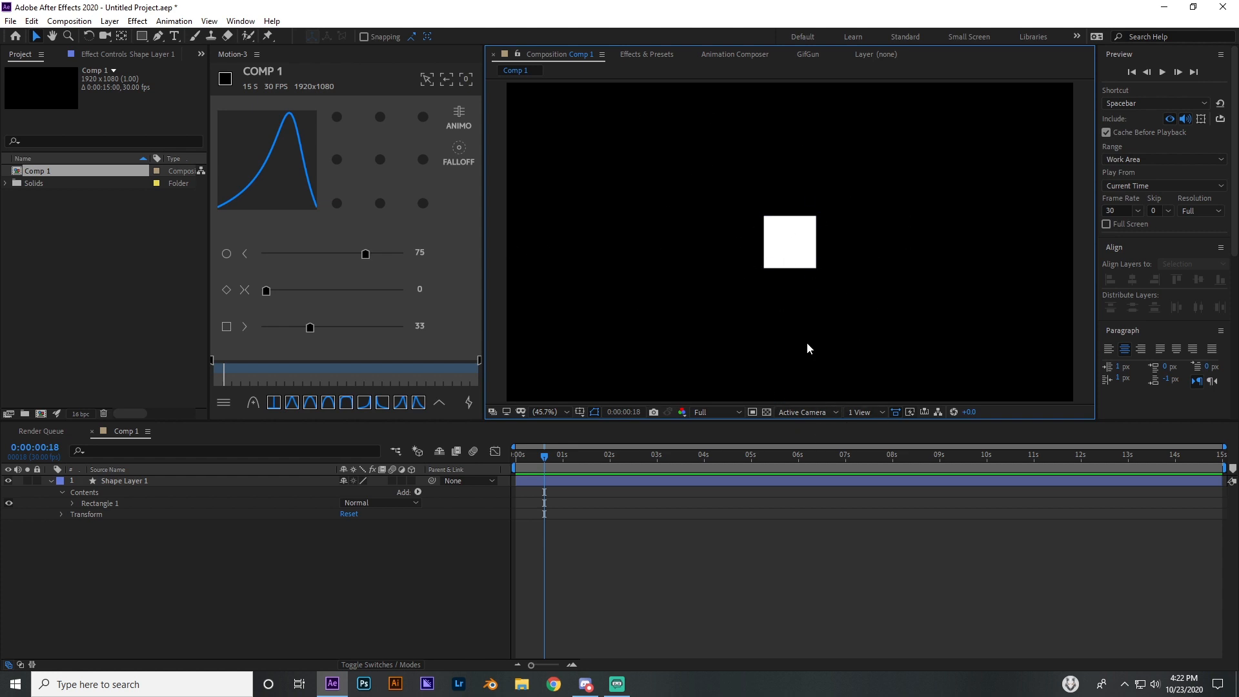
click(419, 493)
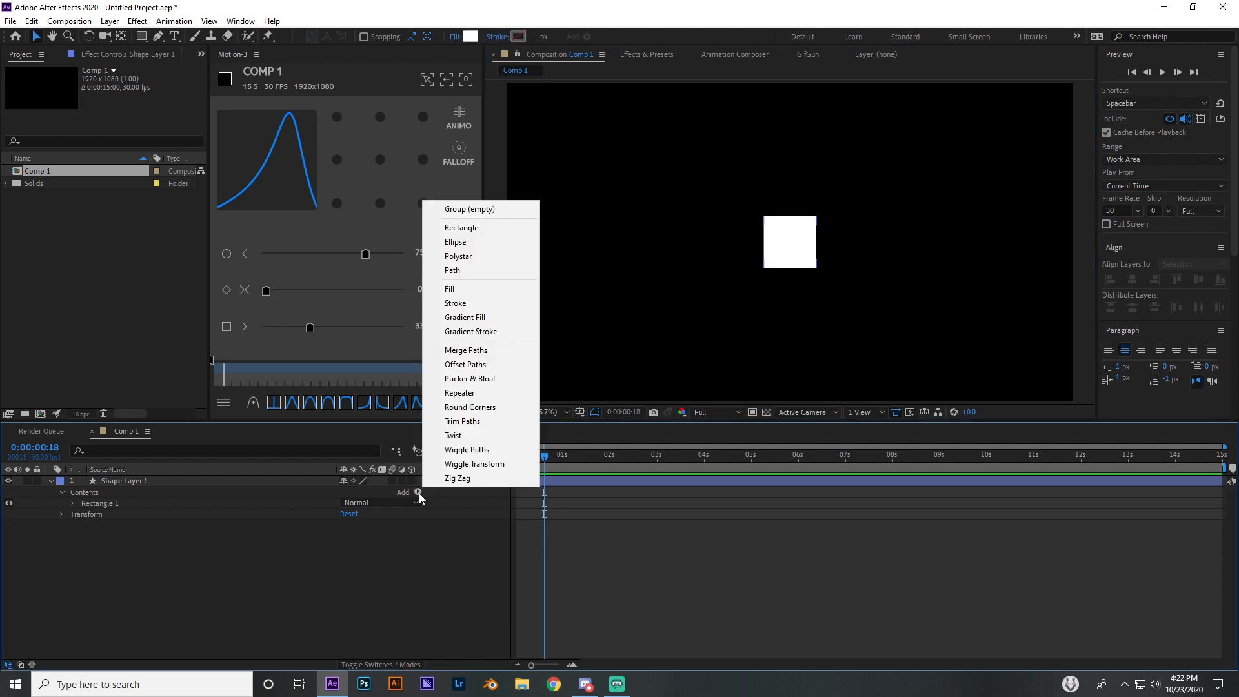
click(443, 560)
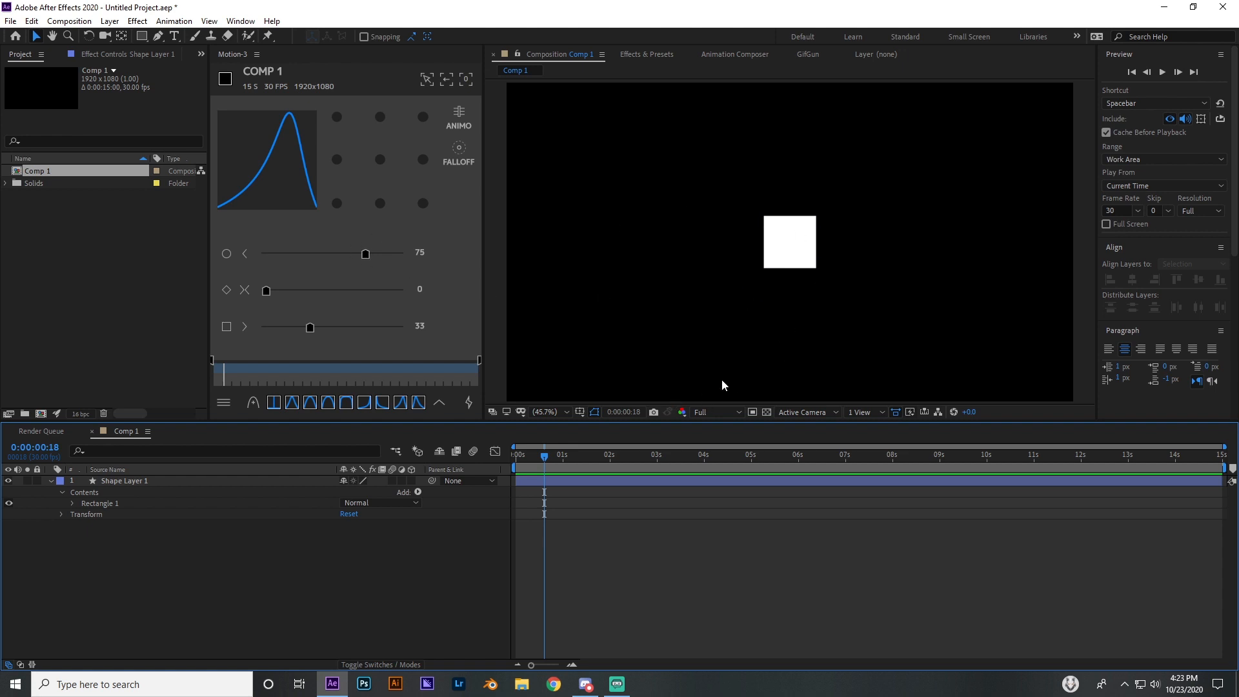
- Pre-compose the square's shape layer with all attributes moved into Shape Layer 1 Comp 1, and open that composition
click(50, 482)
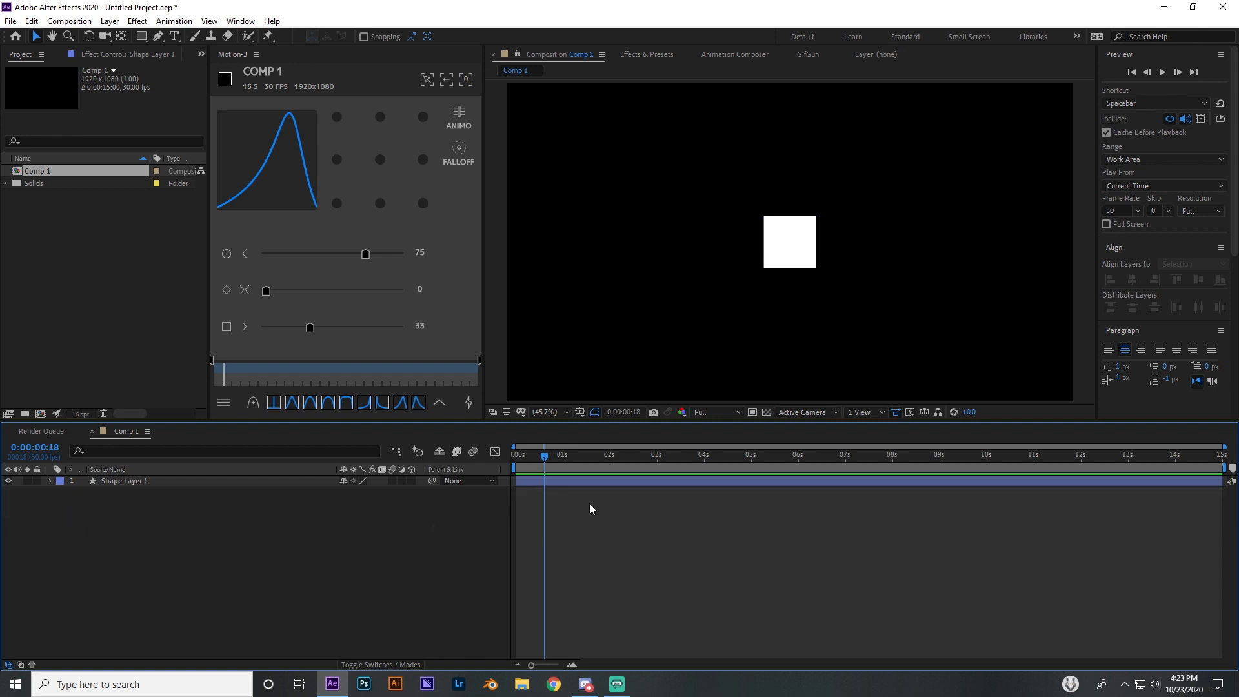
click(582, 481)
right_click(582, 481)
click(625, 409)
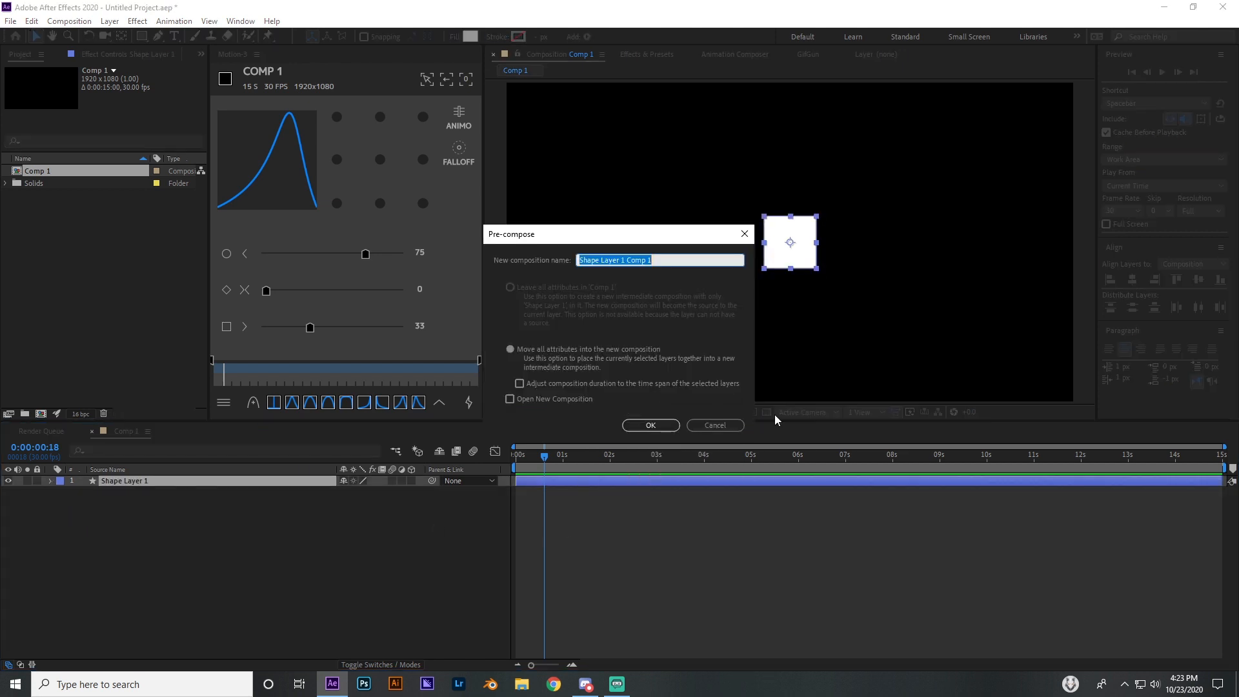
click(653, 426)
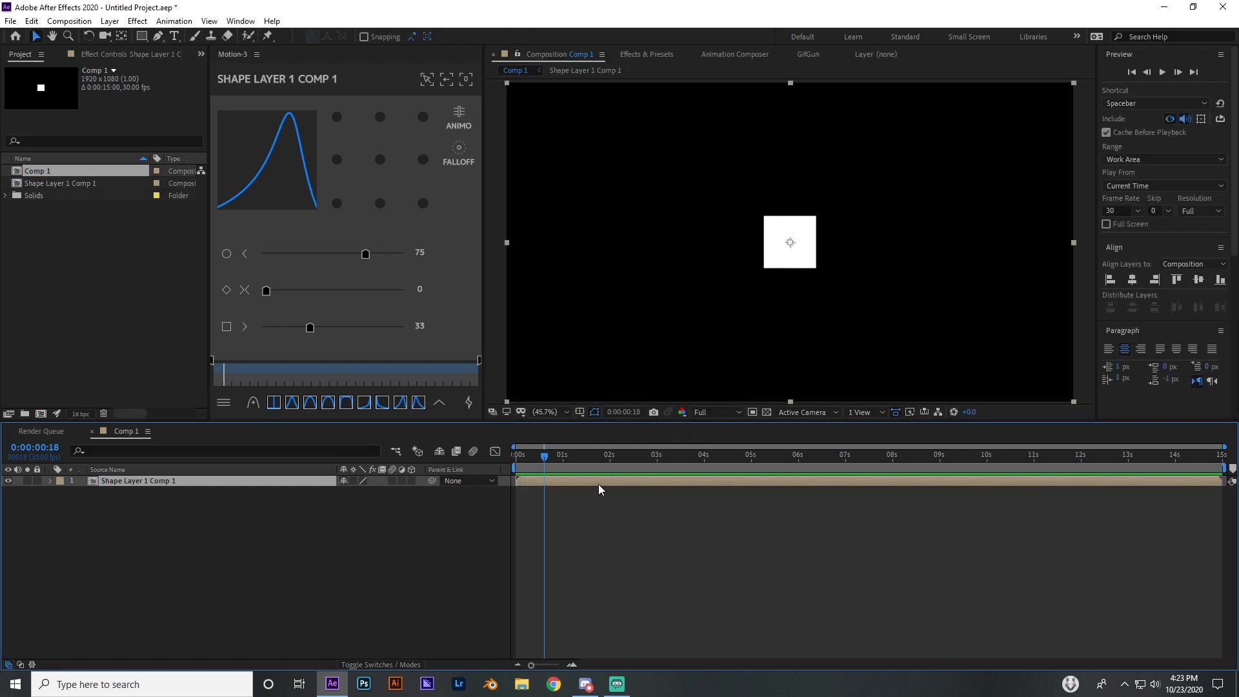
double_click(529, 482)
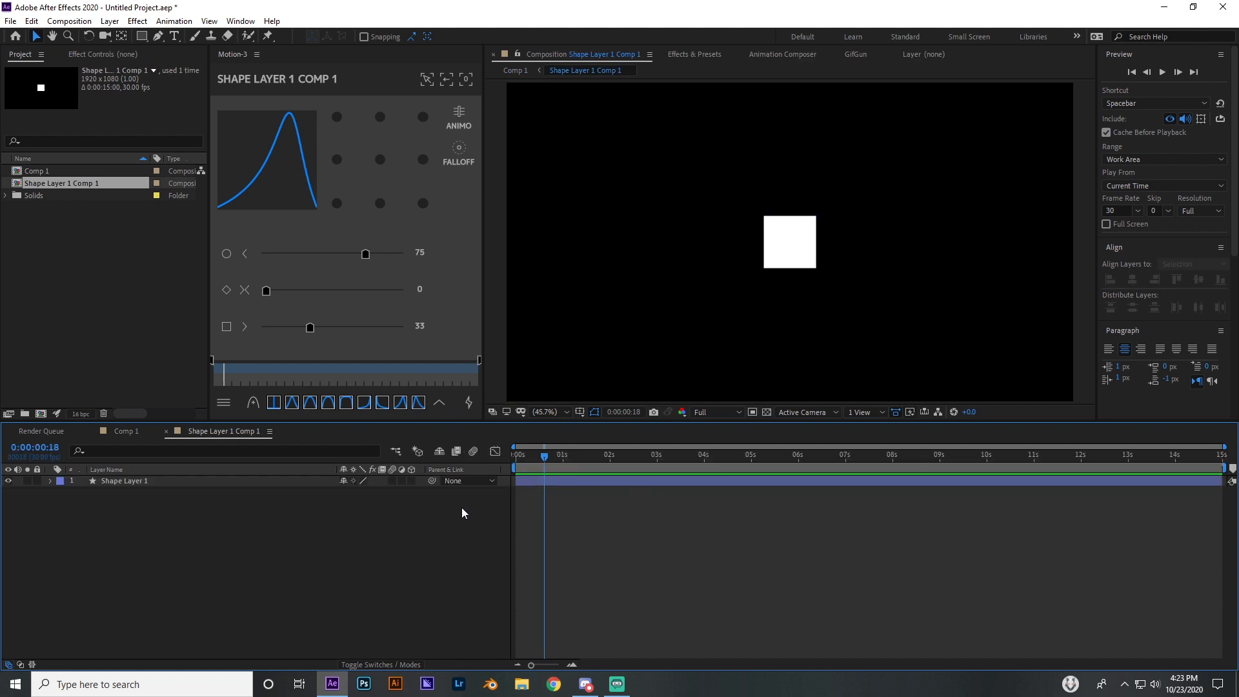
- In the composition settings of Shape Layer 1 Comp 1, set the width and height to 200 px
click(520, 483)
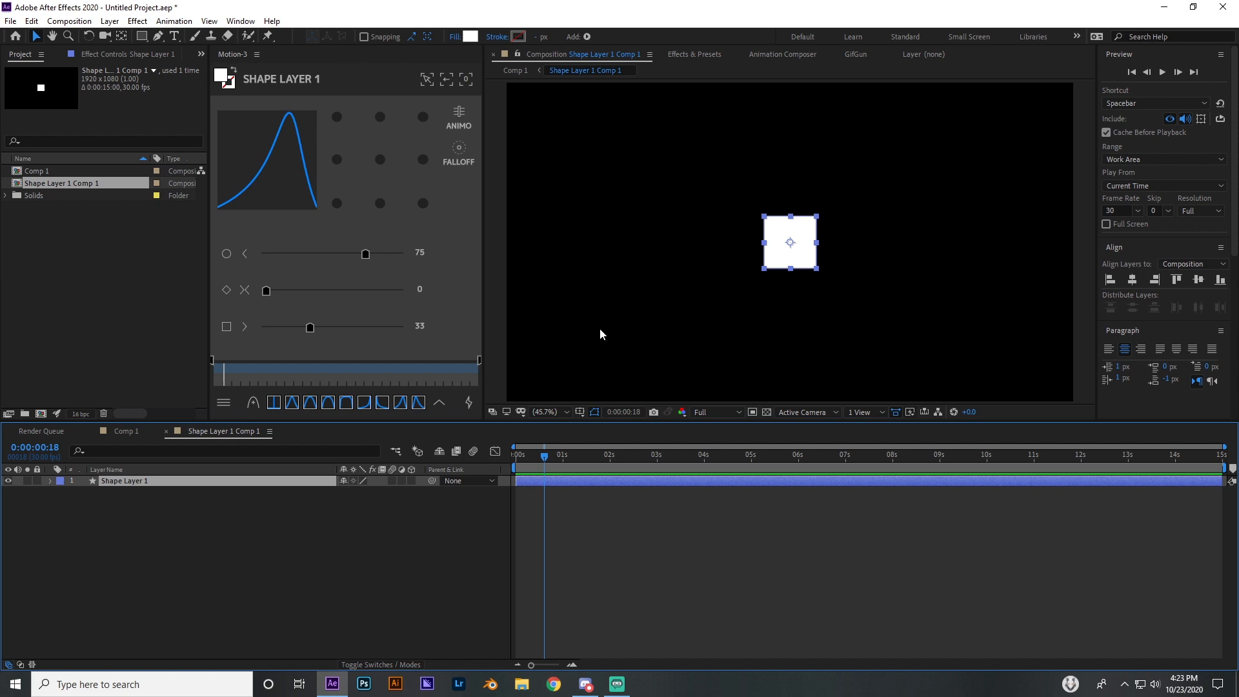
click(71, 22)
mouse_move(110, 22)
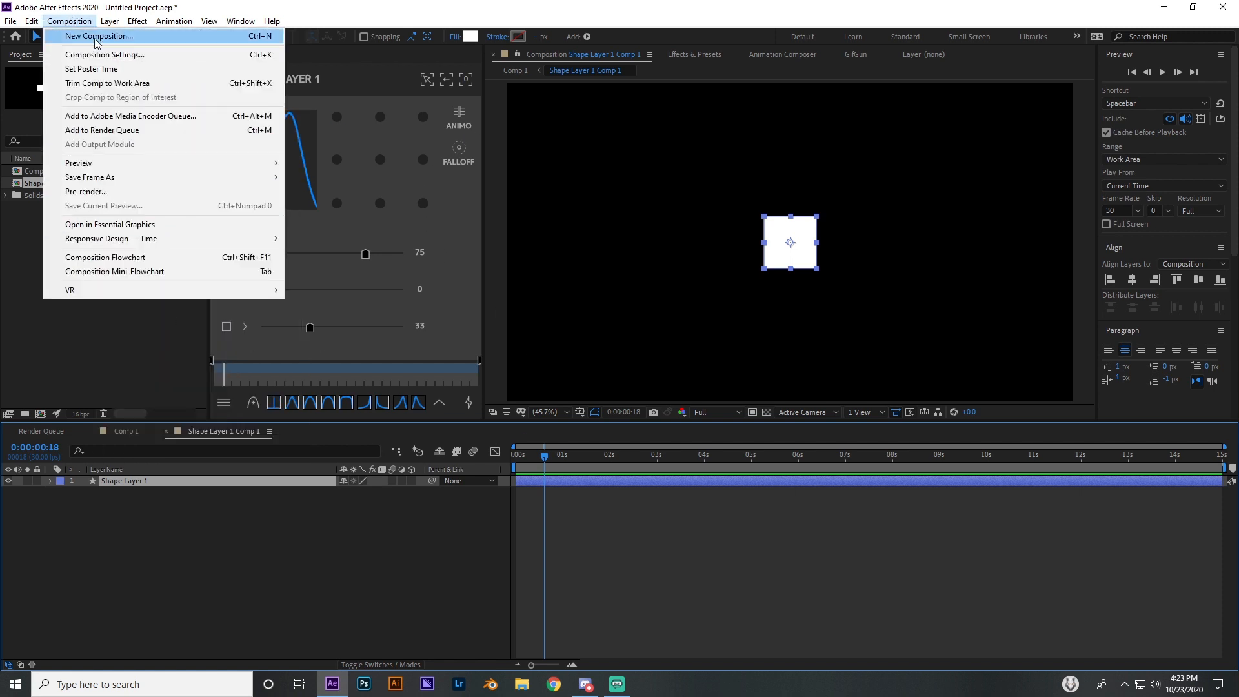
click(106, 53)
drag(128, 364, 163, 379)
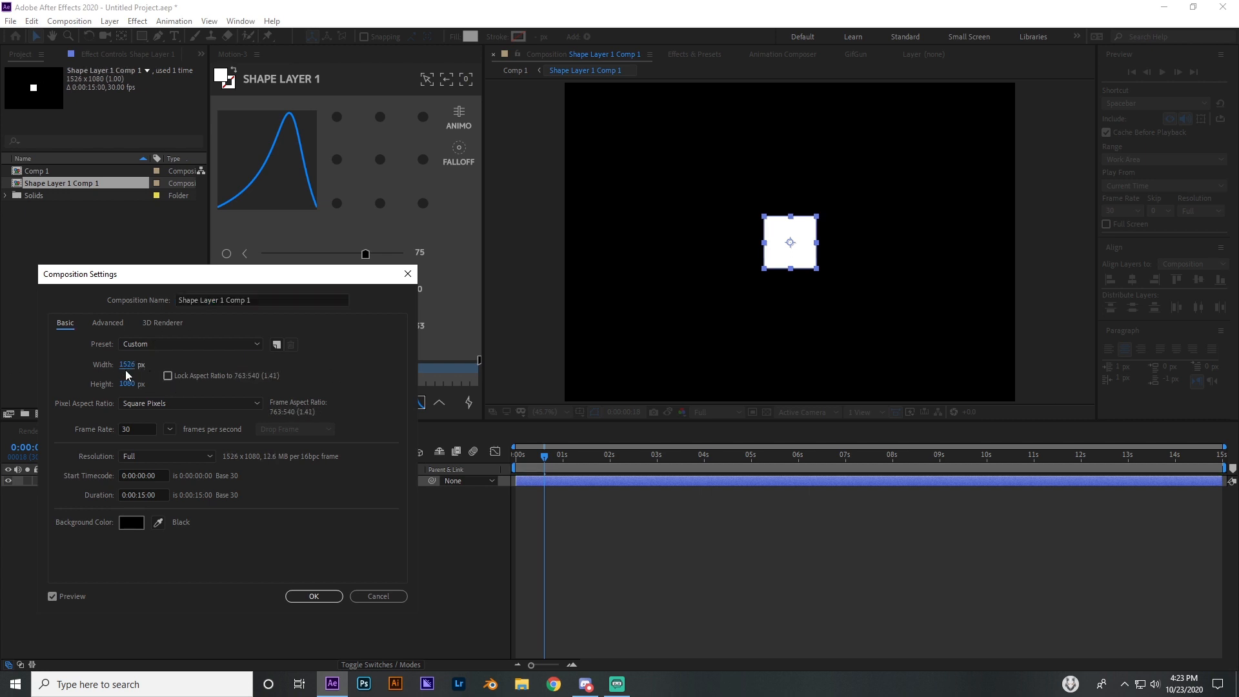
click(128, 366)
text(200)
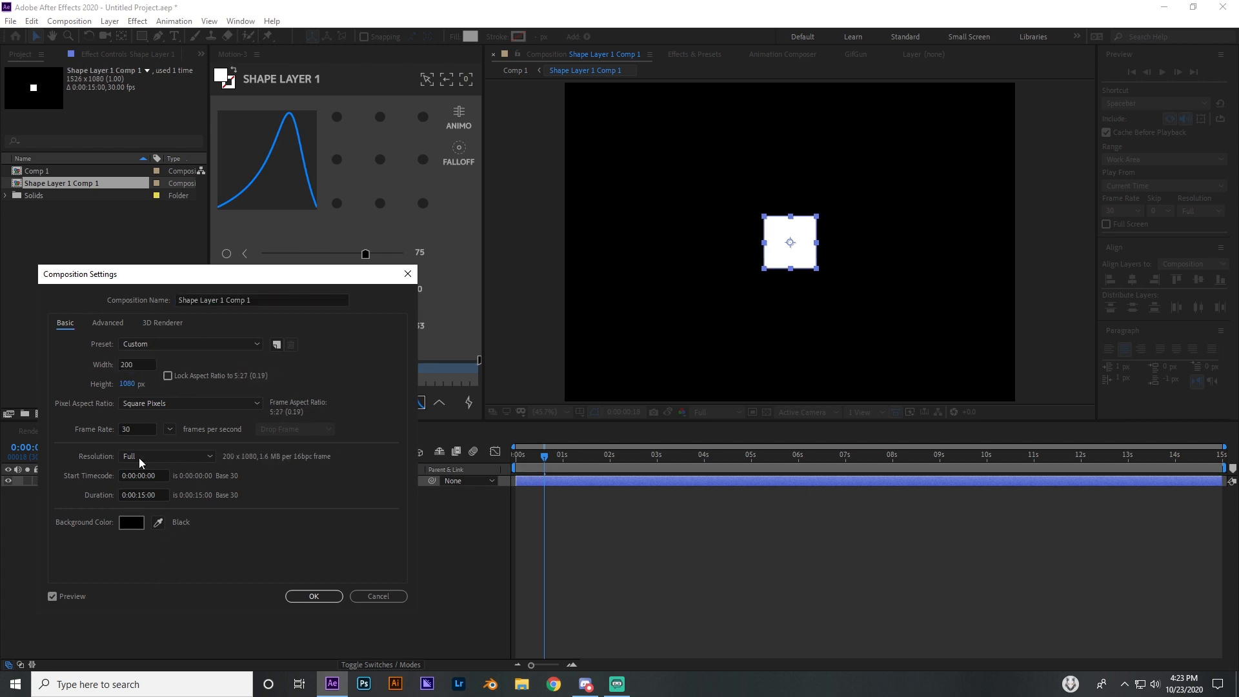
click(127, 384)
text(200)
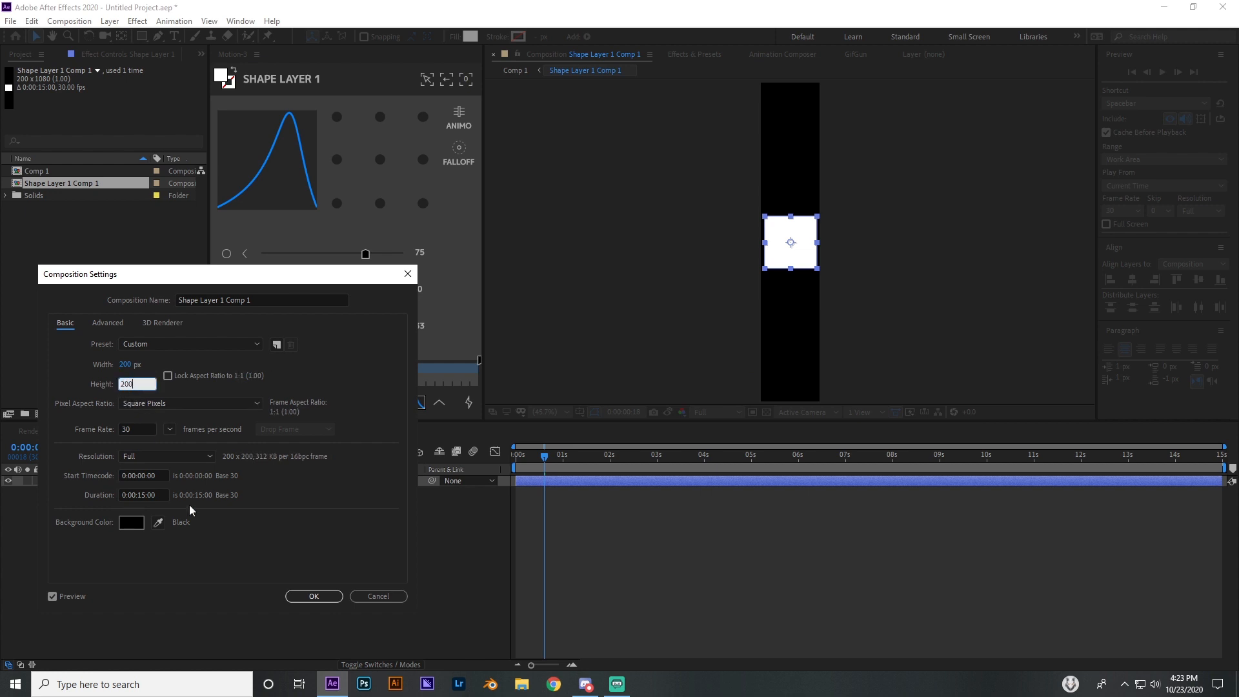
click(235, 603)
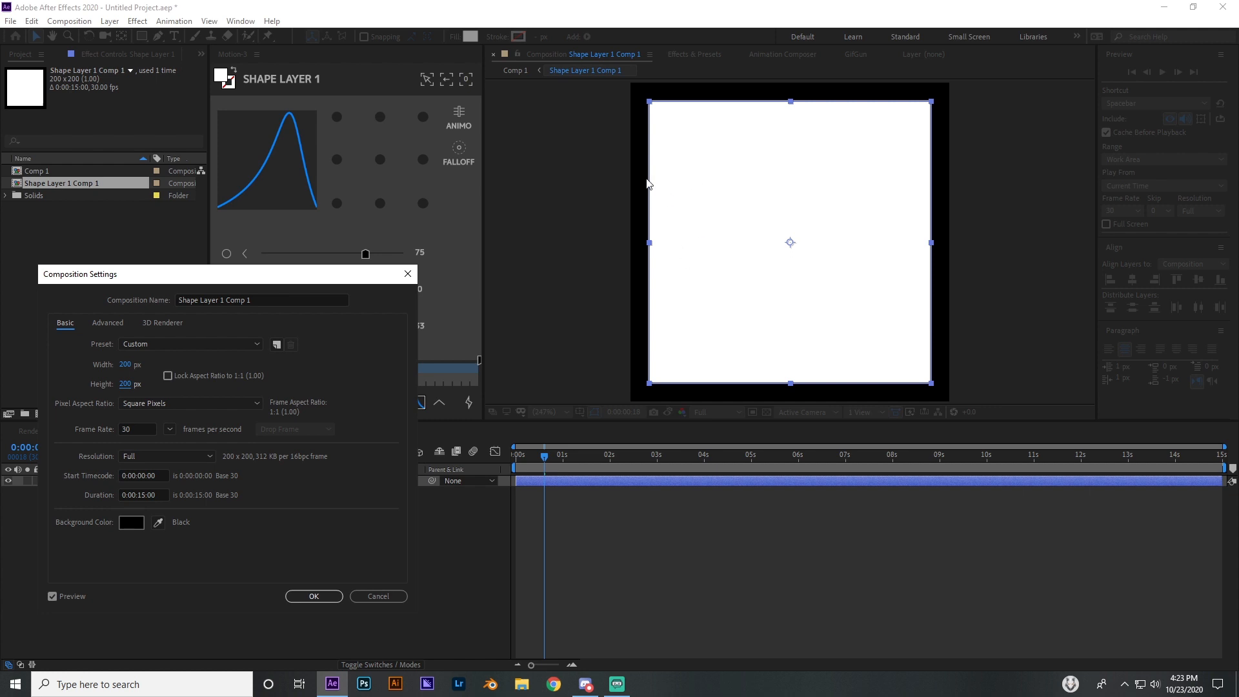
- Enlarge Shape Layer 1 Comp 1 to 250 × 250 px and apply the composition settings
click(134, 365)
text(250)
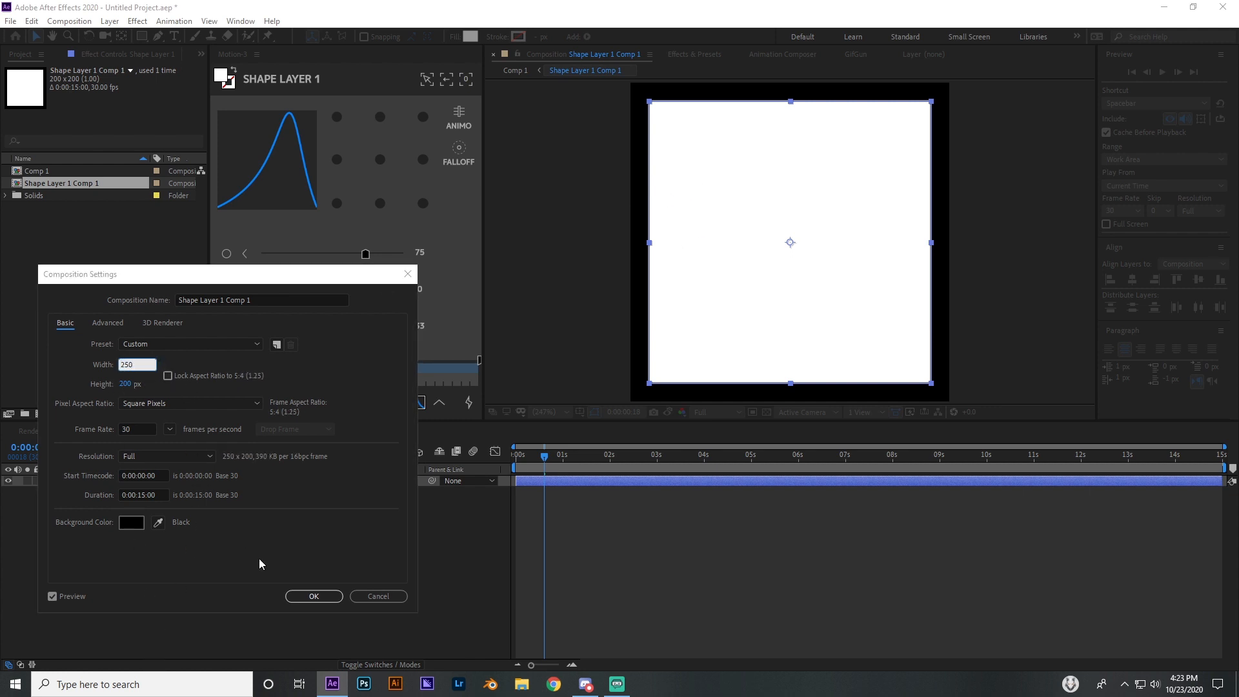
click(132, 384)
text(250)
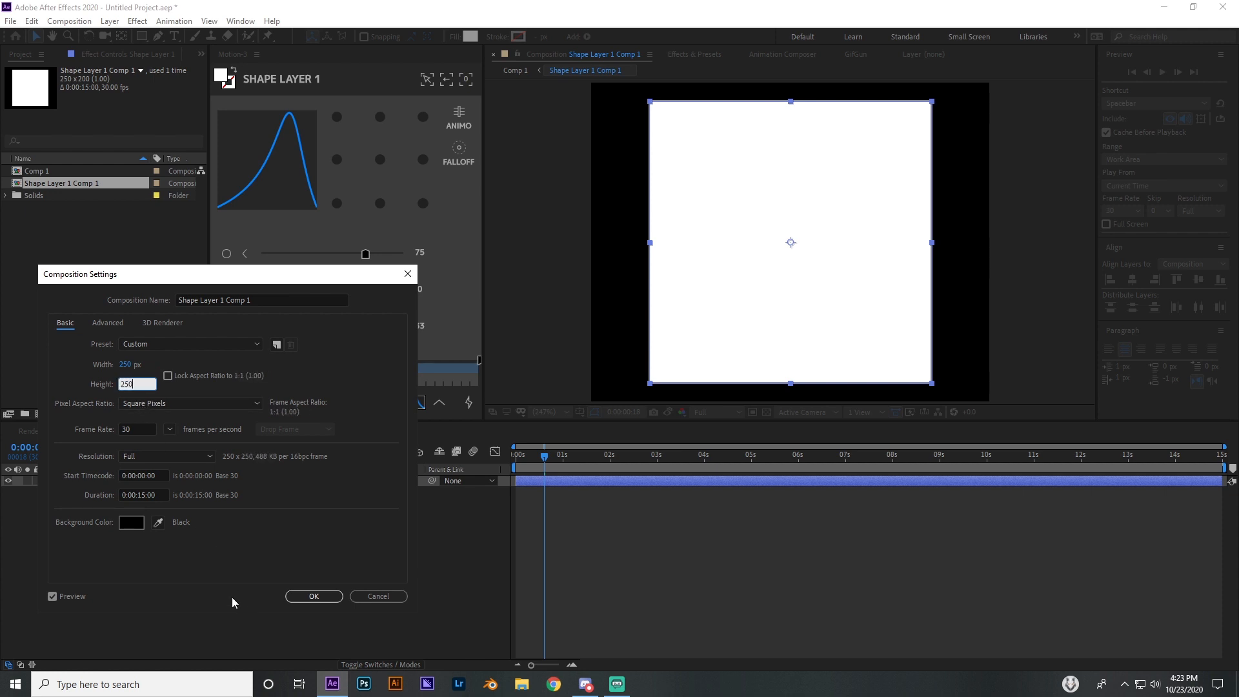
click(350, 443)
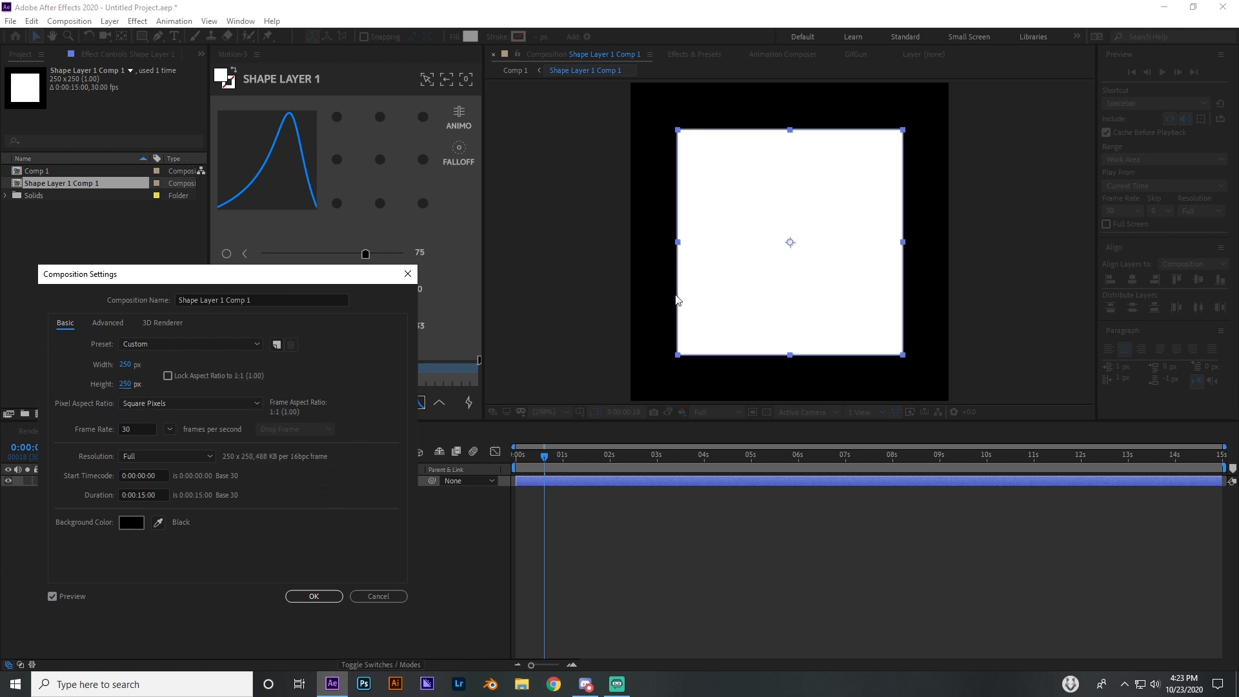
click(324, 592)
scroll(732, 293, down, 4)
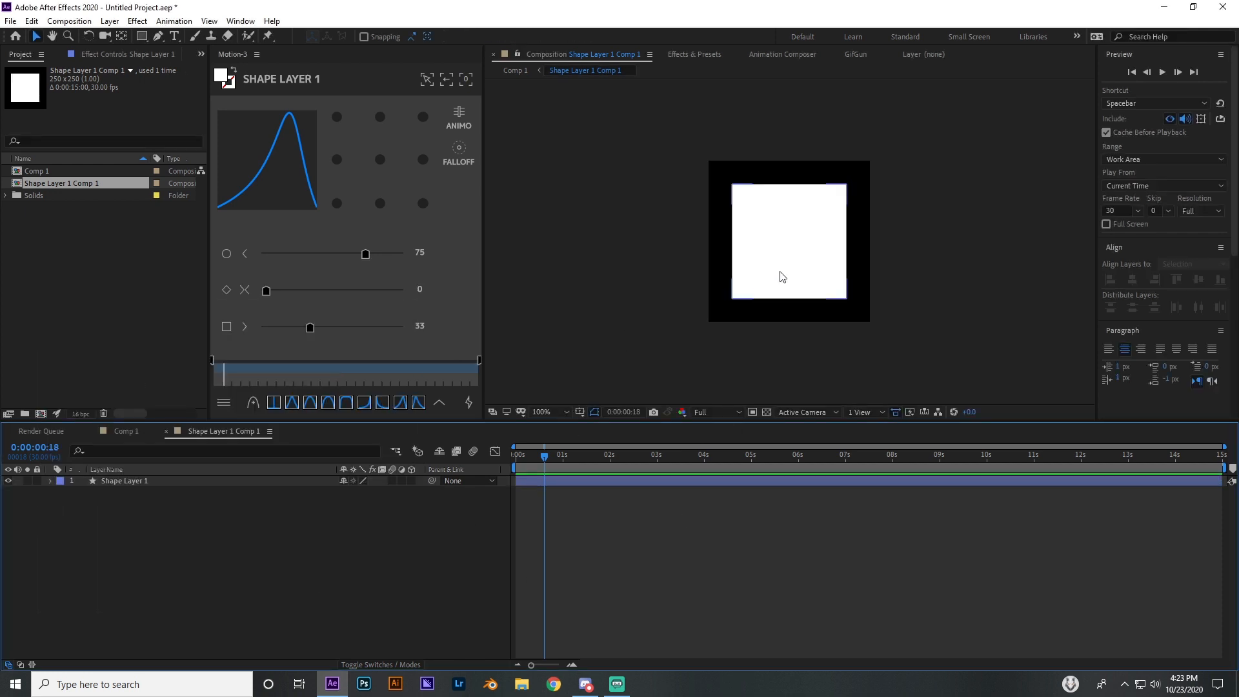
scroll(778, 258, up, 2)
scroll(766, 279, up, 2)
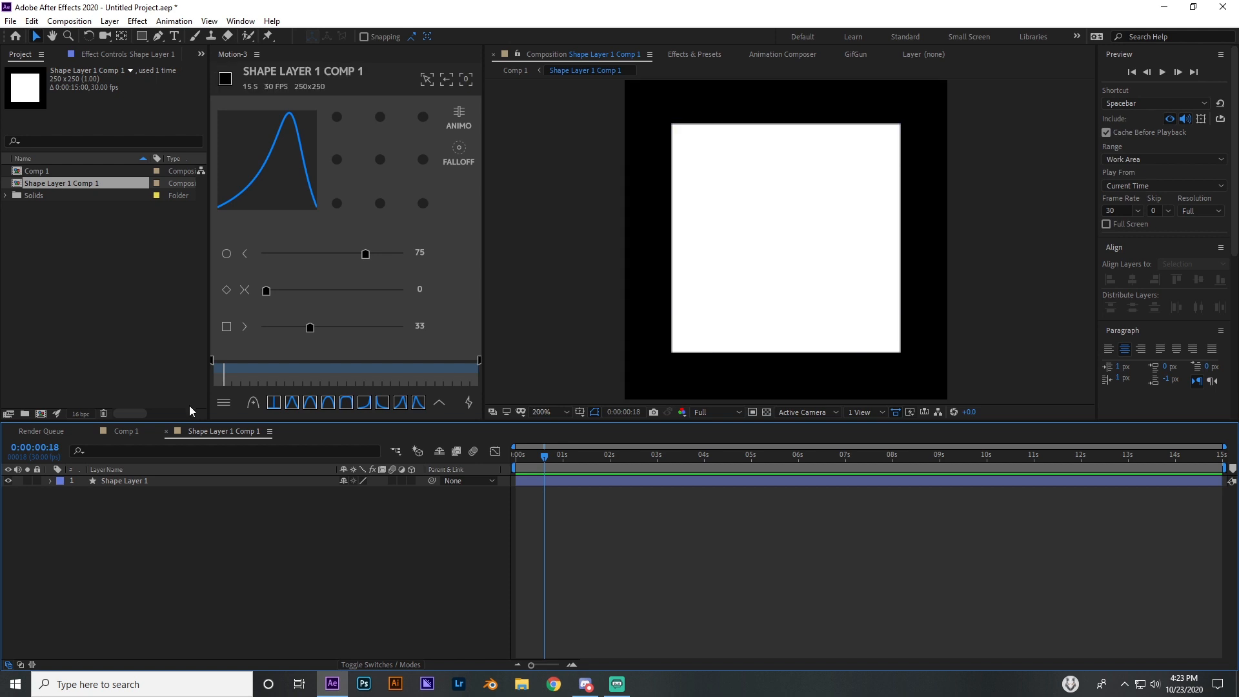
- Apply Motion Tile to the precomposed square in Comp 1, with Output Width 1030 and Output Height 440
click(137, 435)
click(675, 266)
click(807, 236)
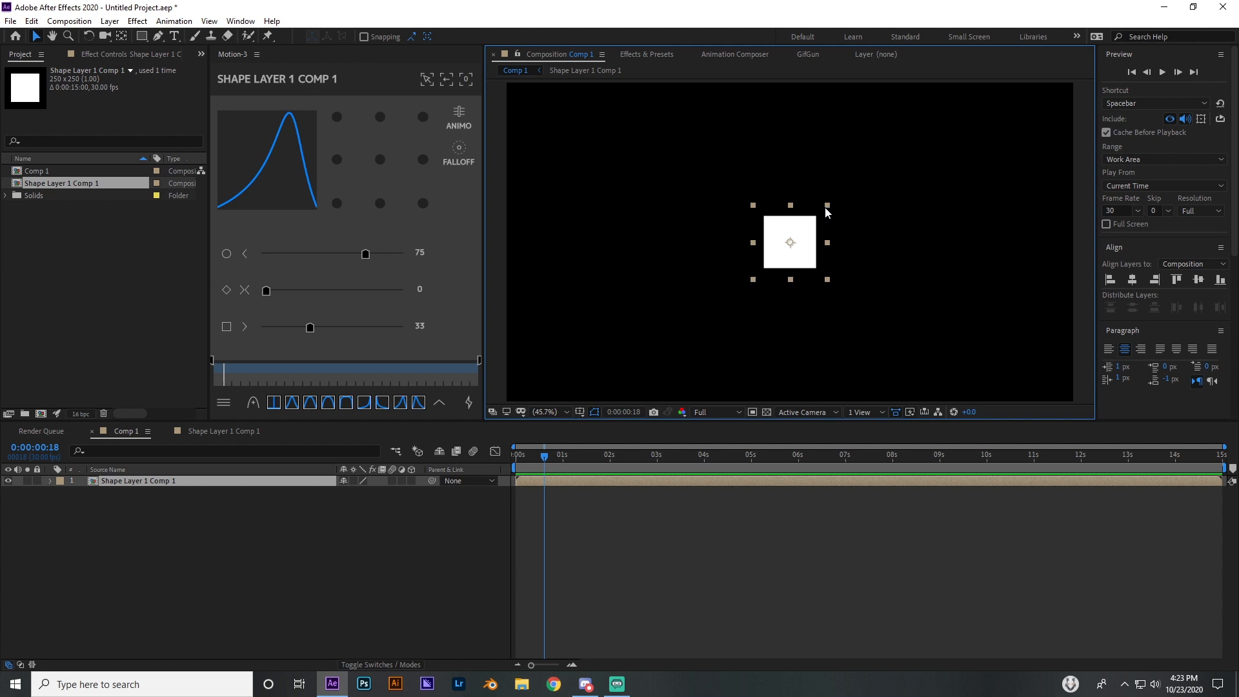
click(554, 481)
key(ctrl+space)
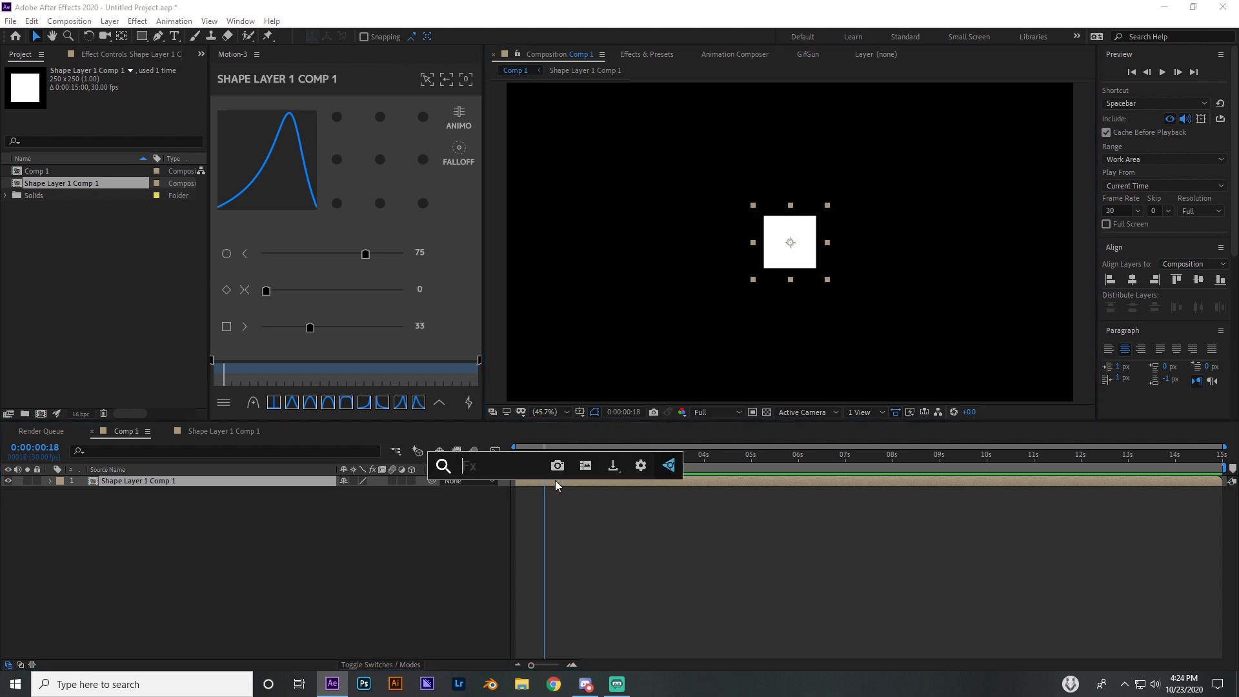
text(moti)
click(541, 501)
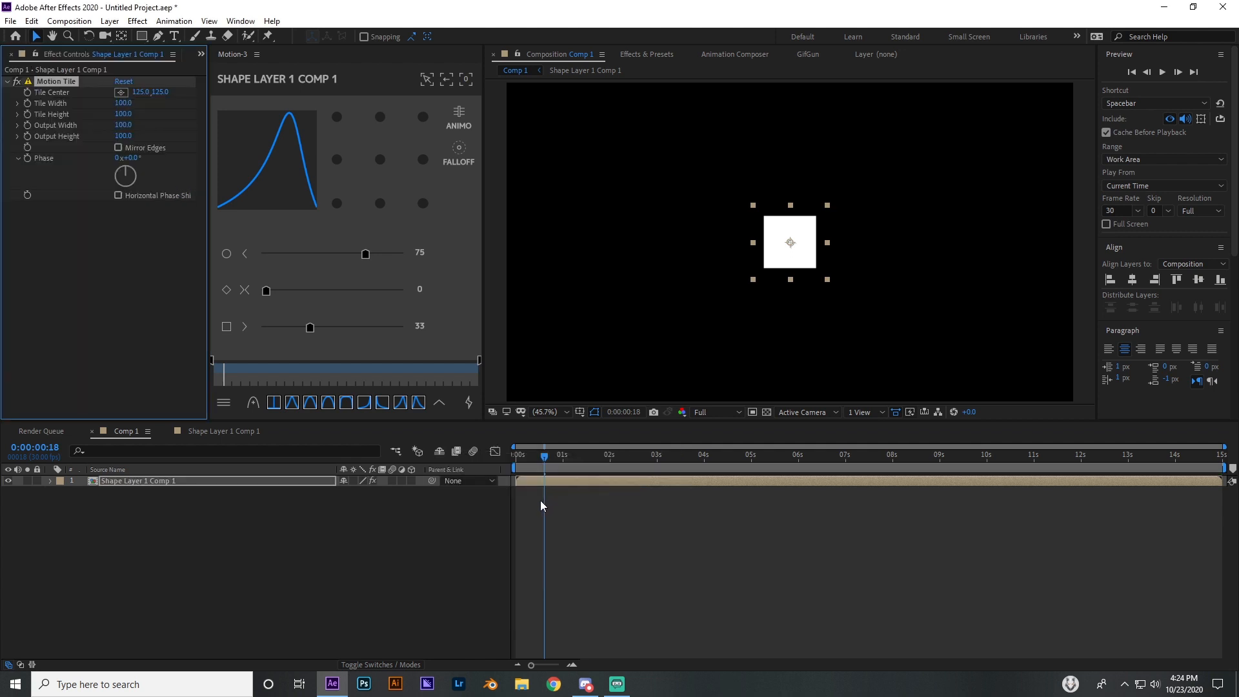
drag(122, 136, 181, 126)
scroll(820, 326, down, 2)
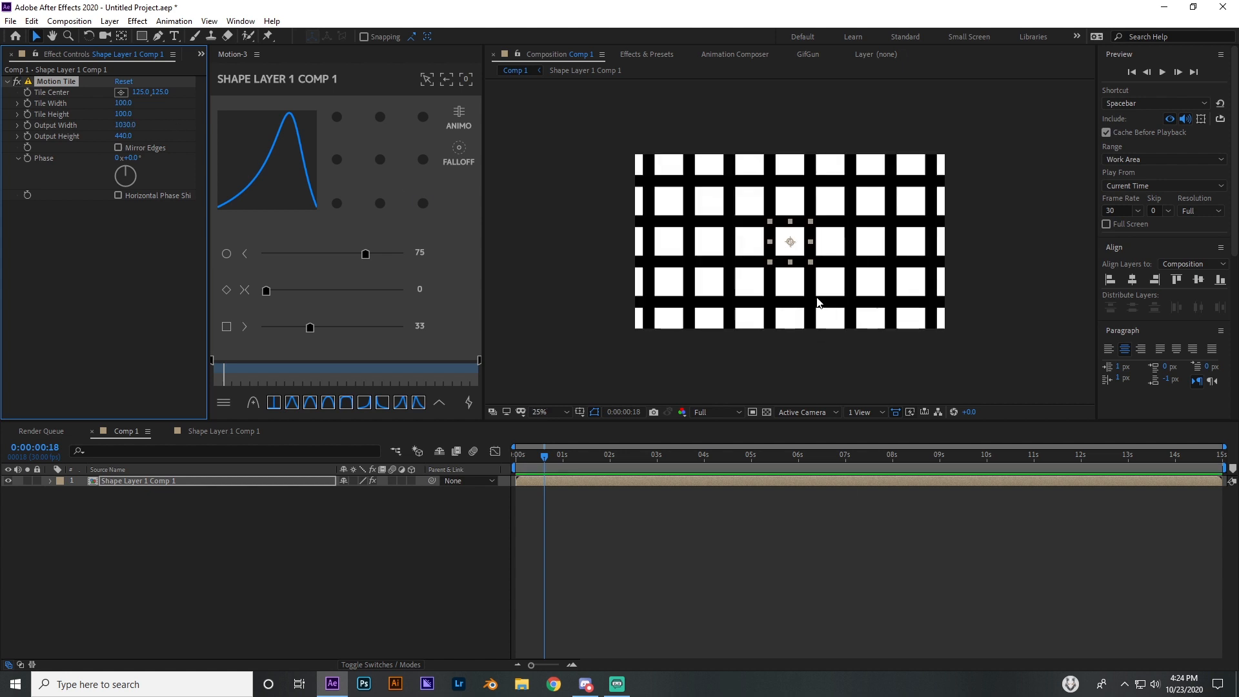
- Scale the tiled layer to 53% and extend its Motion Tile output to 1950 wide and 1540 high
click(568, 482)
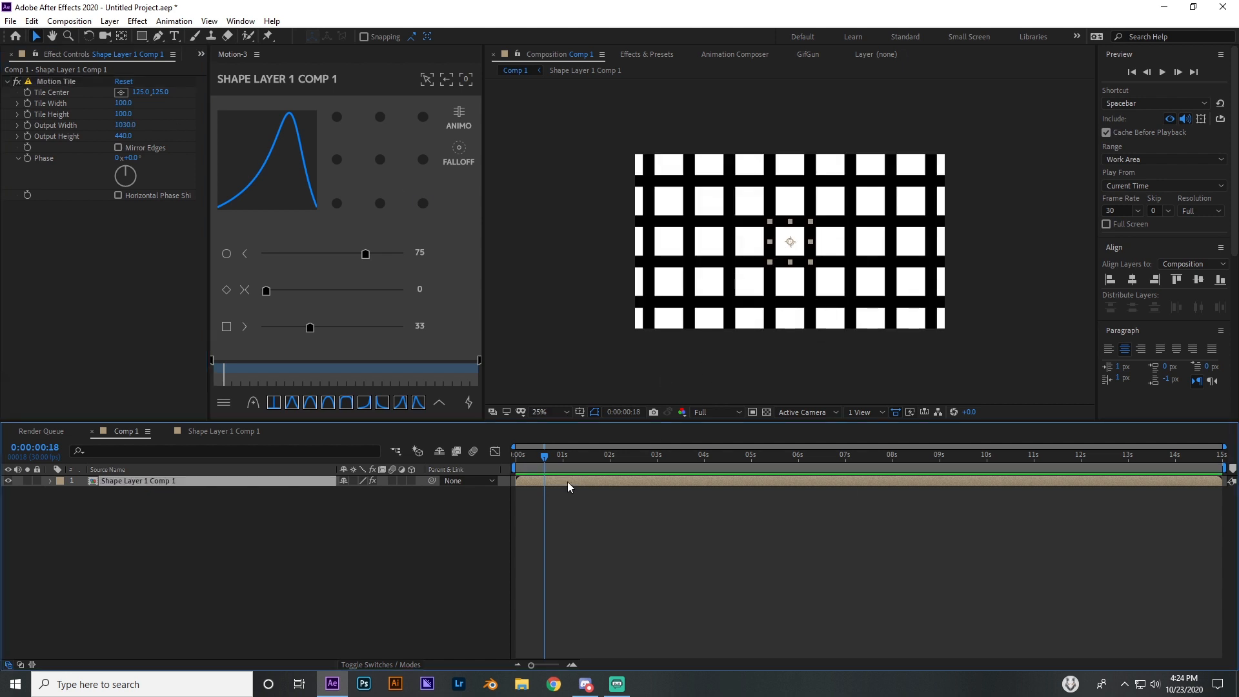
key(s)
drag(358, 491, 341, 496)
drag(124, 136, 173, 123)
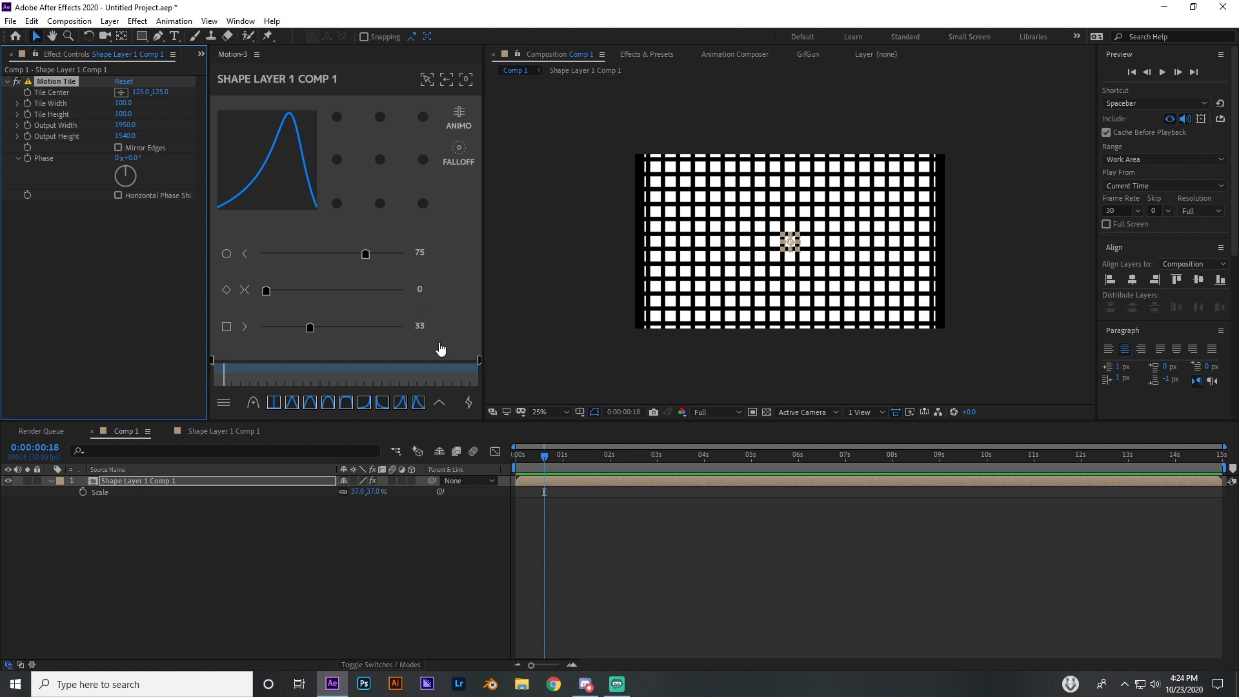
drag(375, 492, 381, 490)
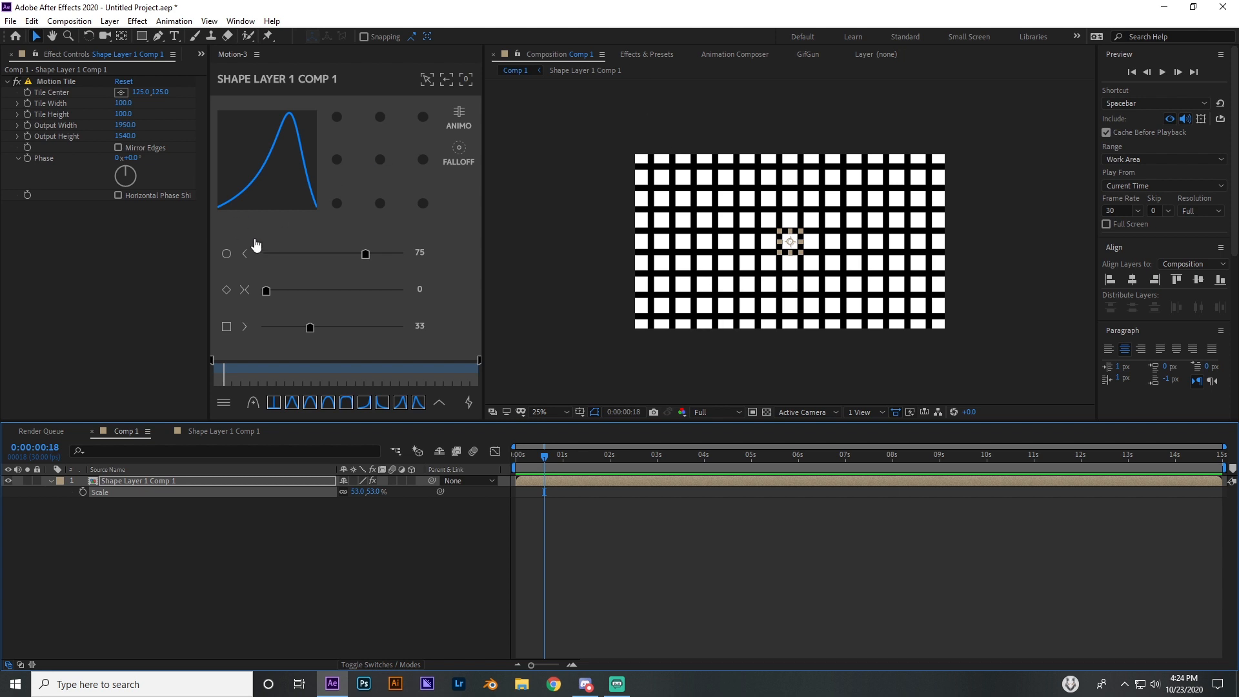
- Enable Horizontal Phase Shift in Motion Tile and set the Phase to 165° to stagger the rows of squares
drag(122, 181, 149, 168)
click(118, 195)
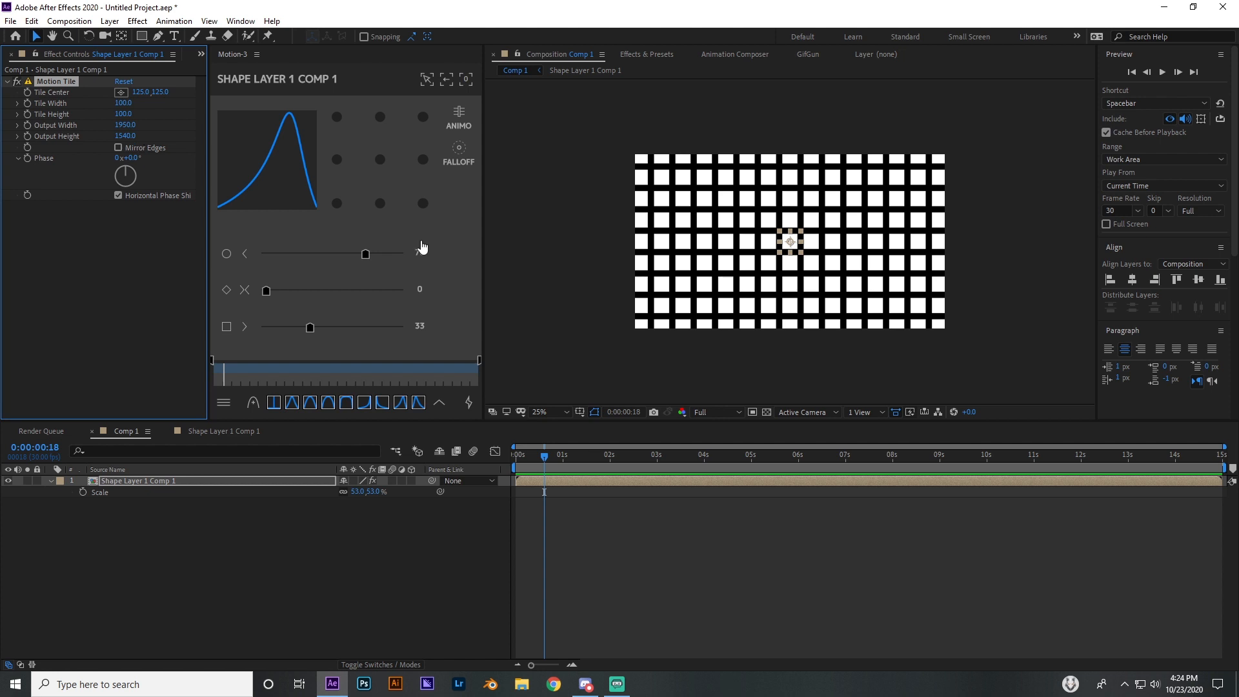
drag(127, 184, 138, 223)
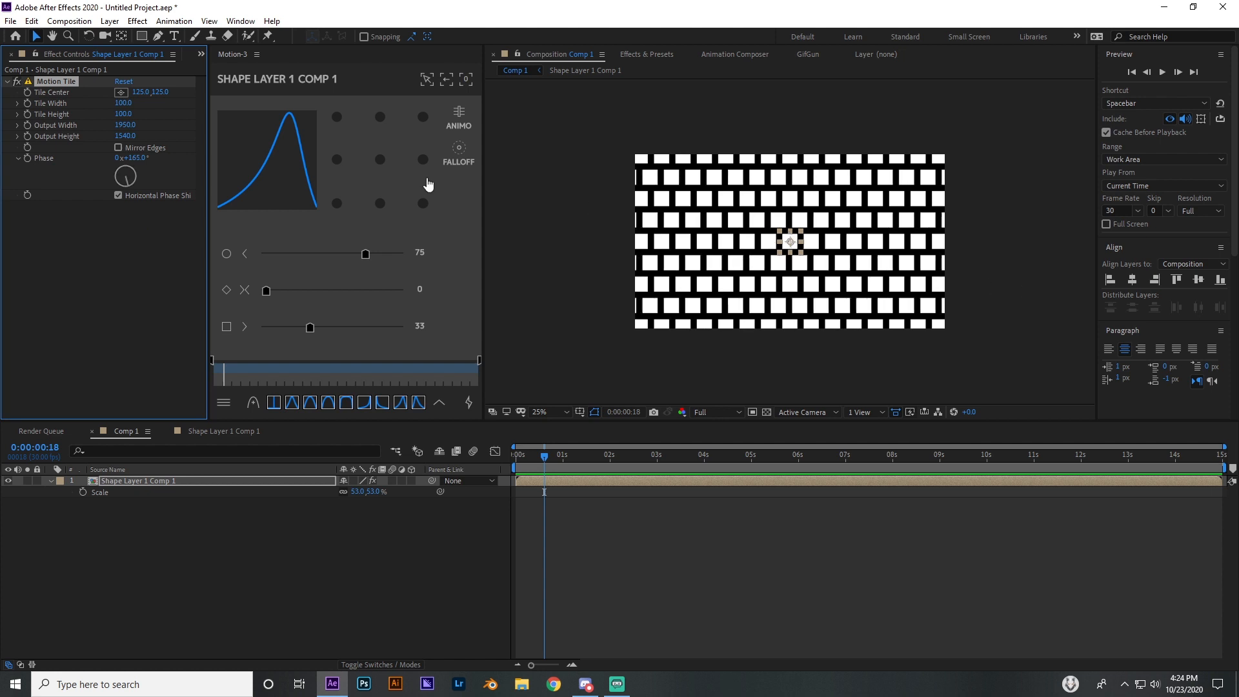
- Reduce the Tile Height of the Motion Tile effect to 66
mouse_move(127, 104)
mouse_down()
mouse_move(260, 104)
mouse_move(107, 116)
mouse_up()
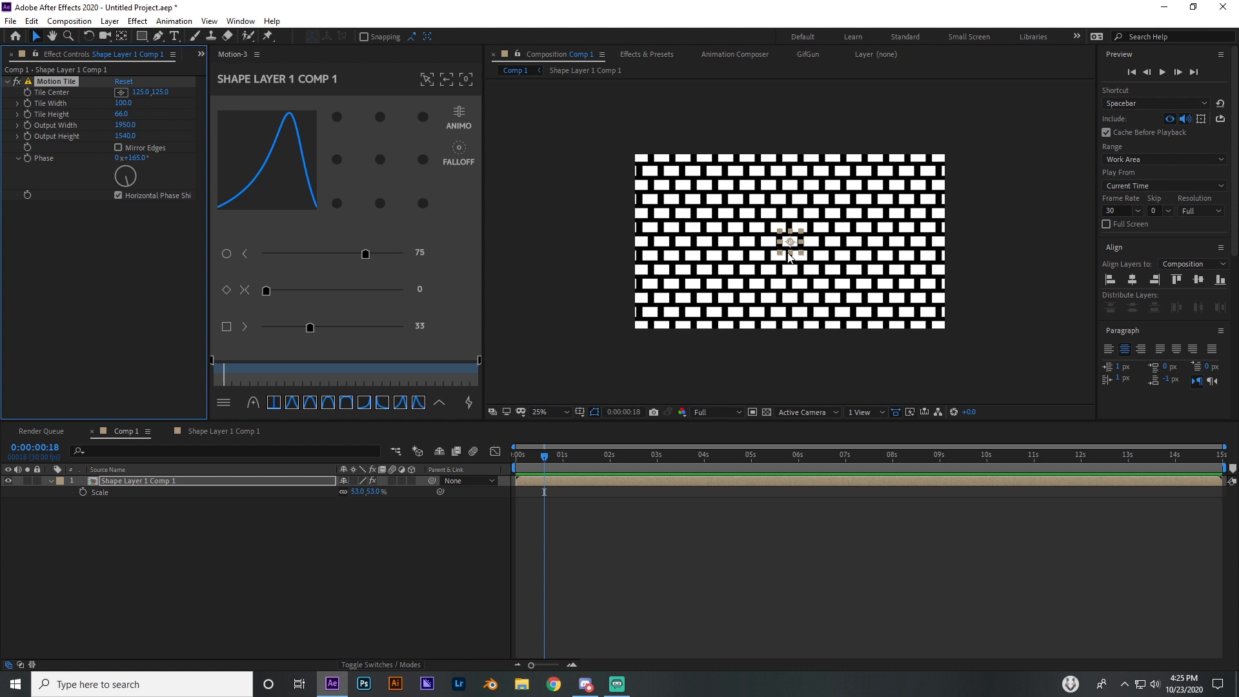
scroll(790, 254, up, 3)
scroll(788, 253, down, 3)
- Narrow the square inside Shape Layer 1 Comp 1 to a slim vertical rectangle and inspect the tiled pattern in Comp 1
double_click(555, 482)
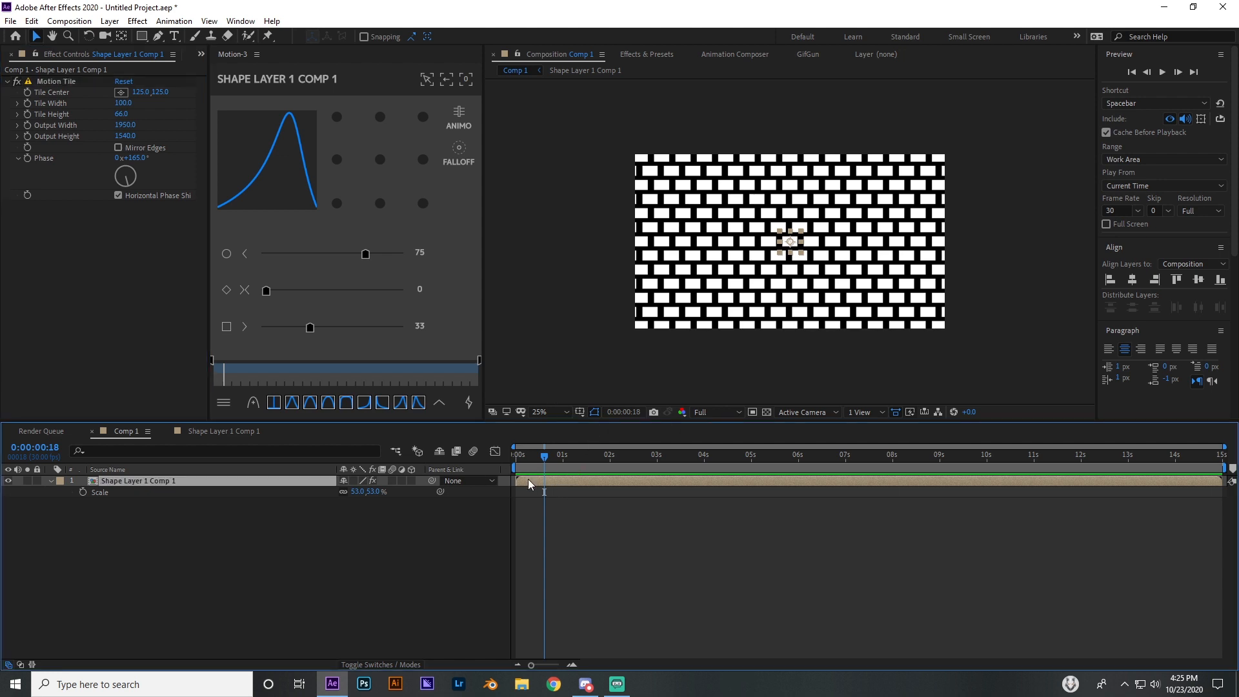
click(559, 482)
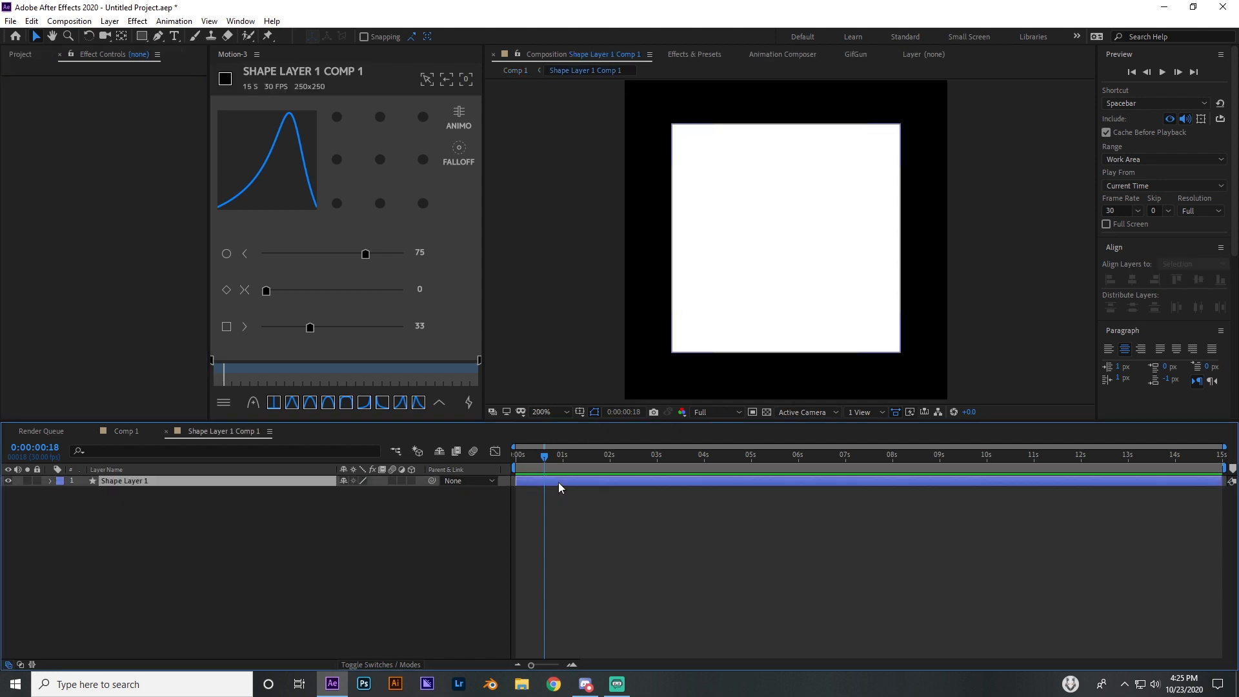
drag(672, 238, 744, 253)
click(126, 430)
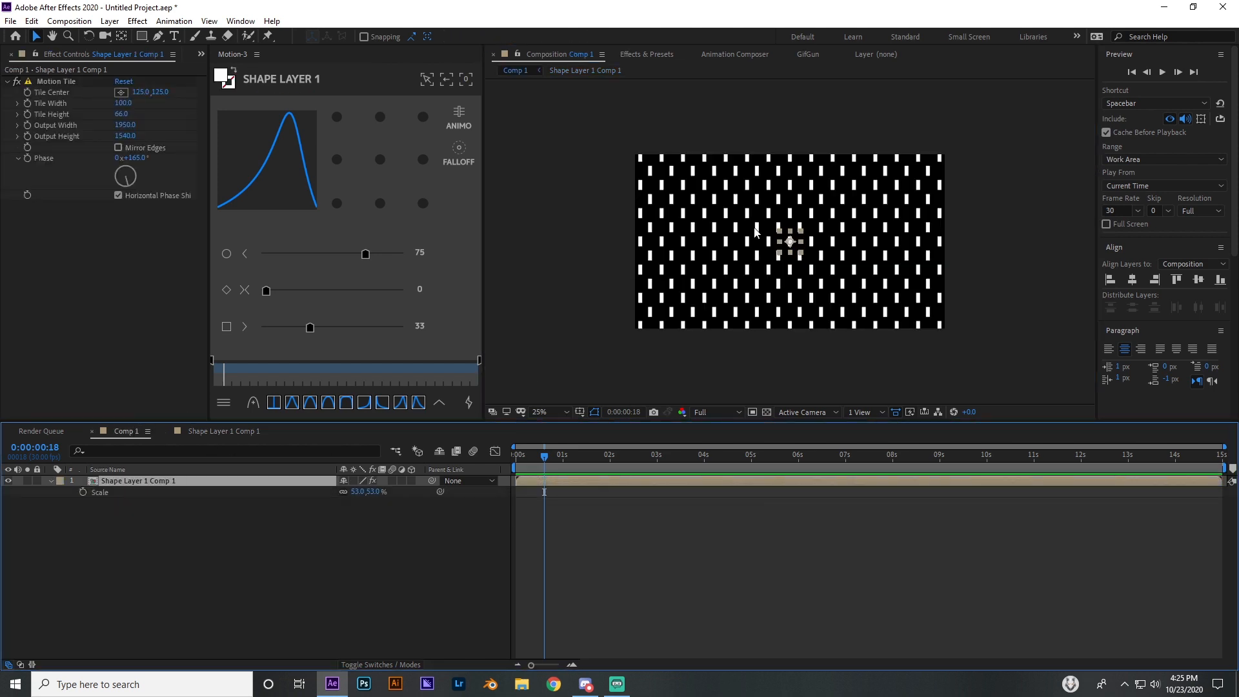
click(706, 352)
scroll(725, 273, up, 4)
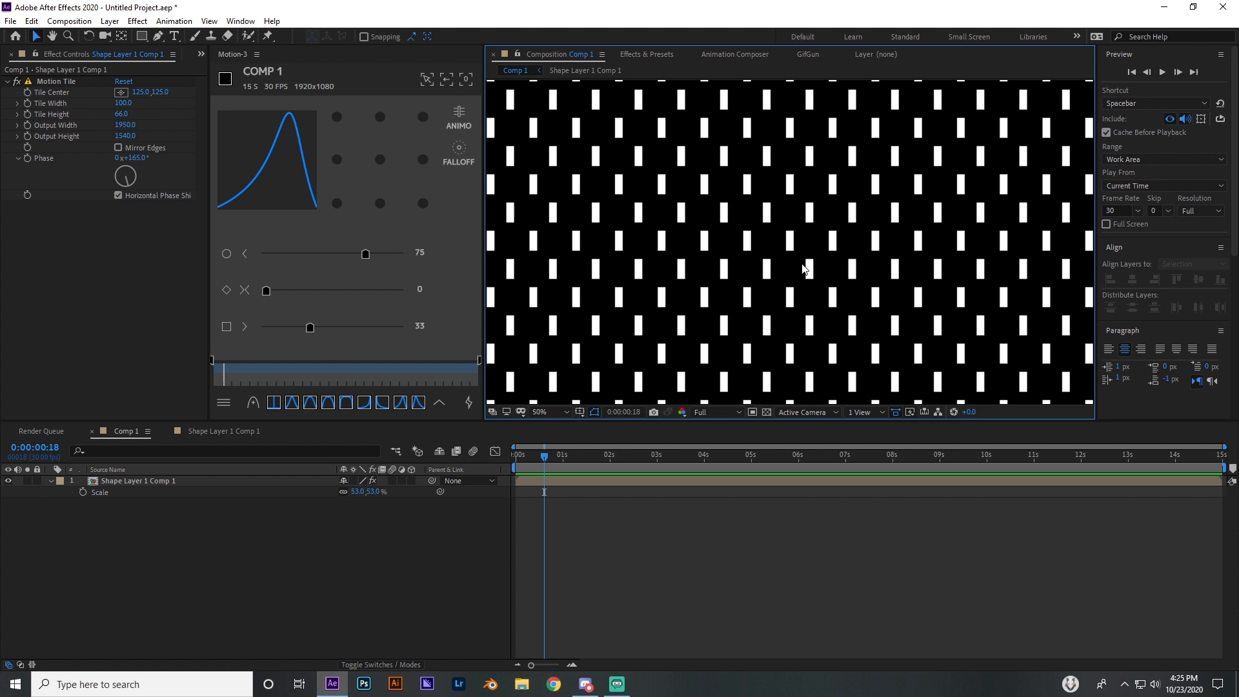
scroll(806, 269, down, 2)
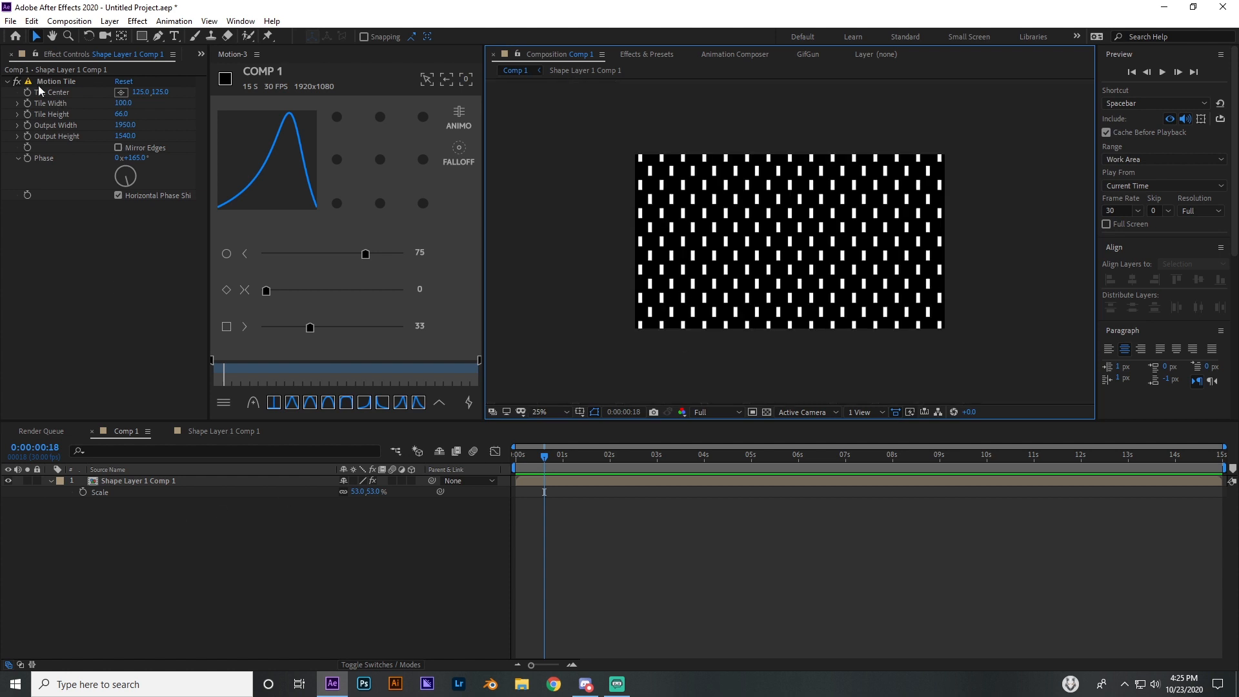
- Delete the tiled layer from Comp 1, and remove Shape Layer 1 Comp 1 and the Solids folder from the project
click(133, 485)
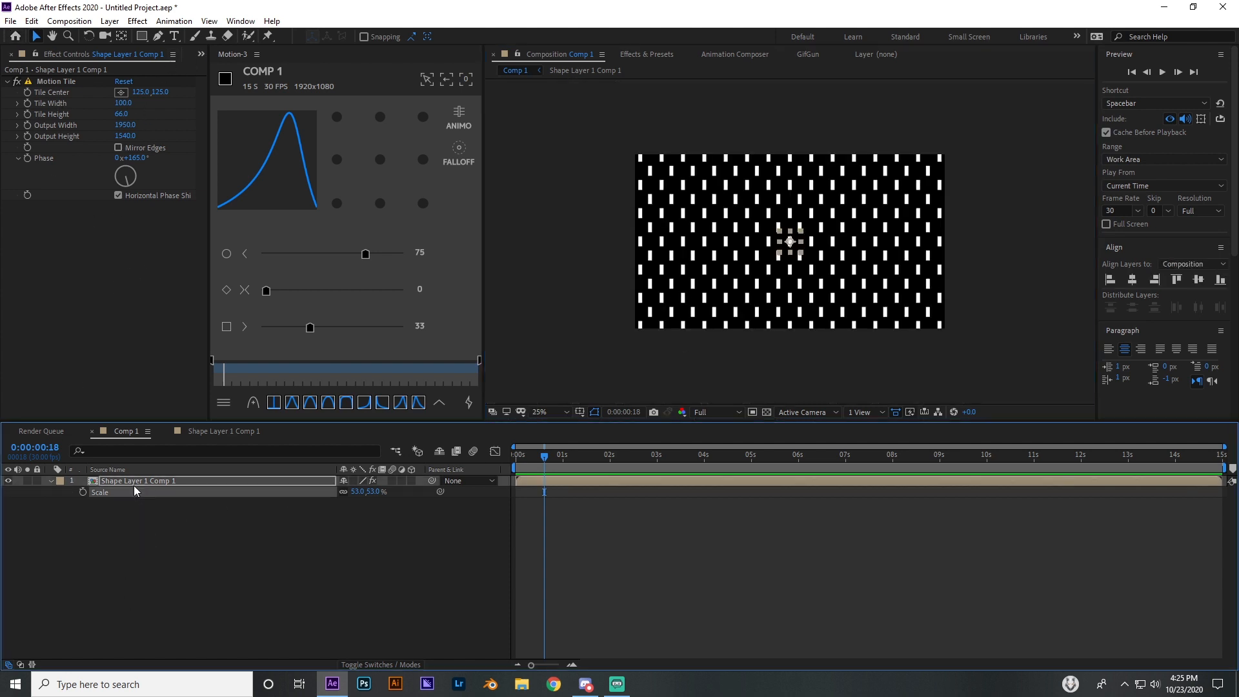
key(Delete)
click(28, 55)
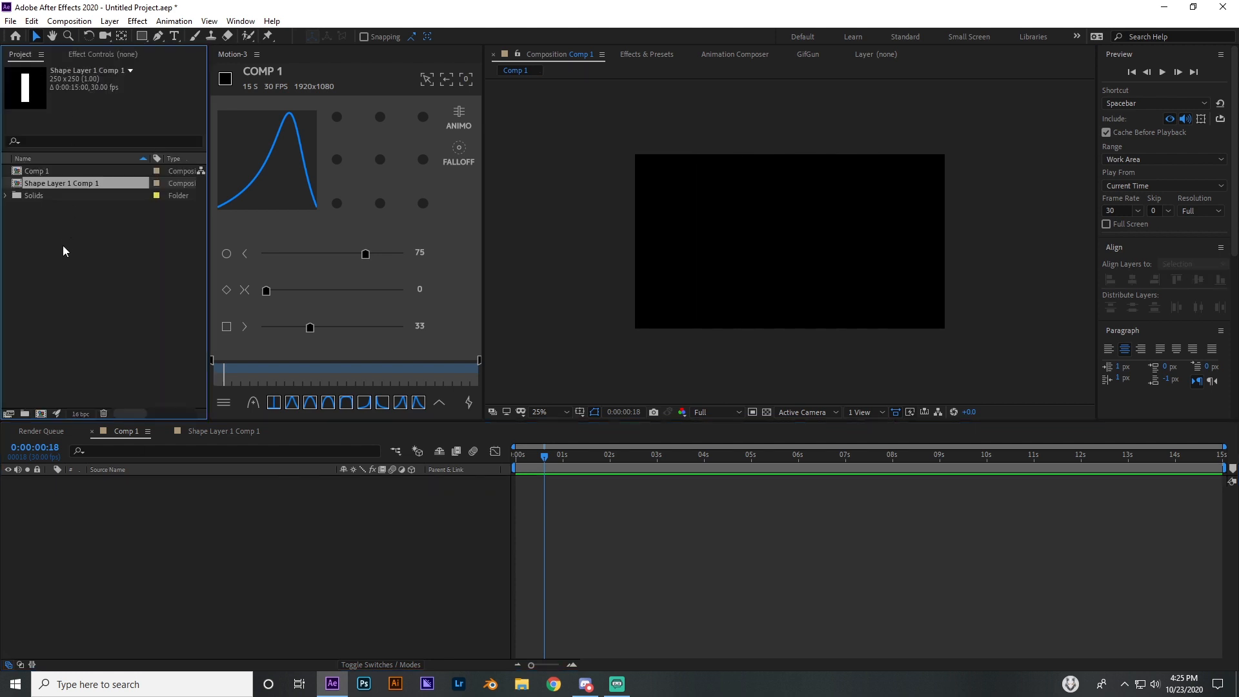
drag(63, 245, 44, 183)
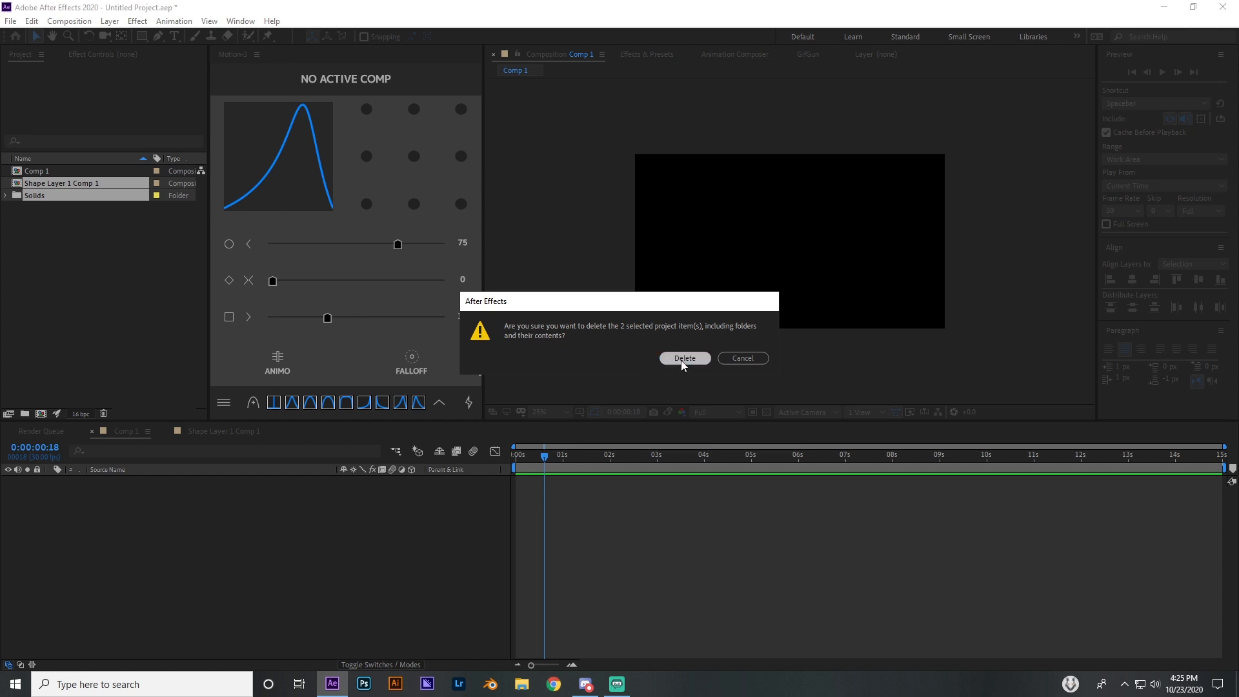
click(685, 361)
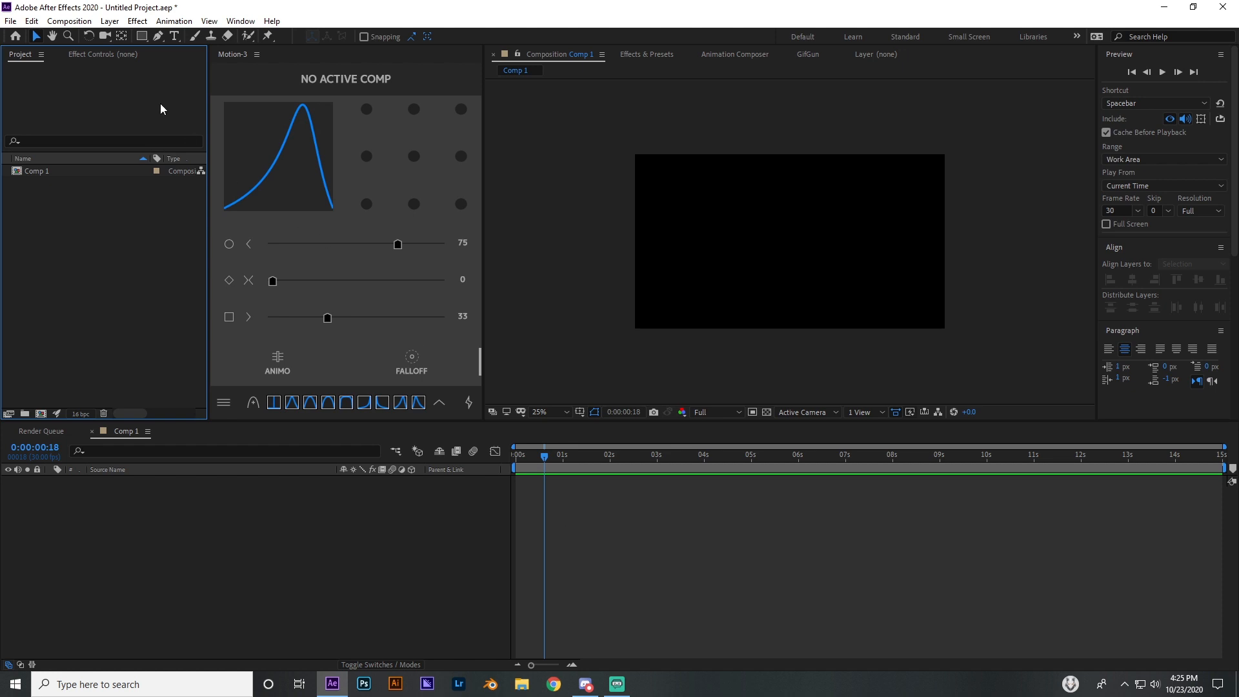
- Draw a white, roughly square shape with the Rectangle tool in the left half of Comp 1
click(142, 36)
drag(679, 220, 726, 268)
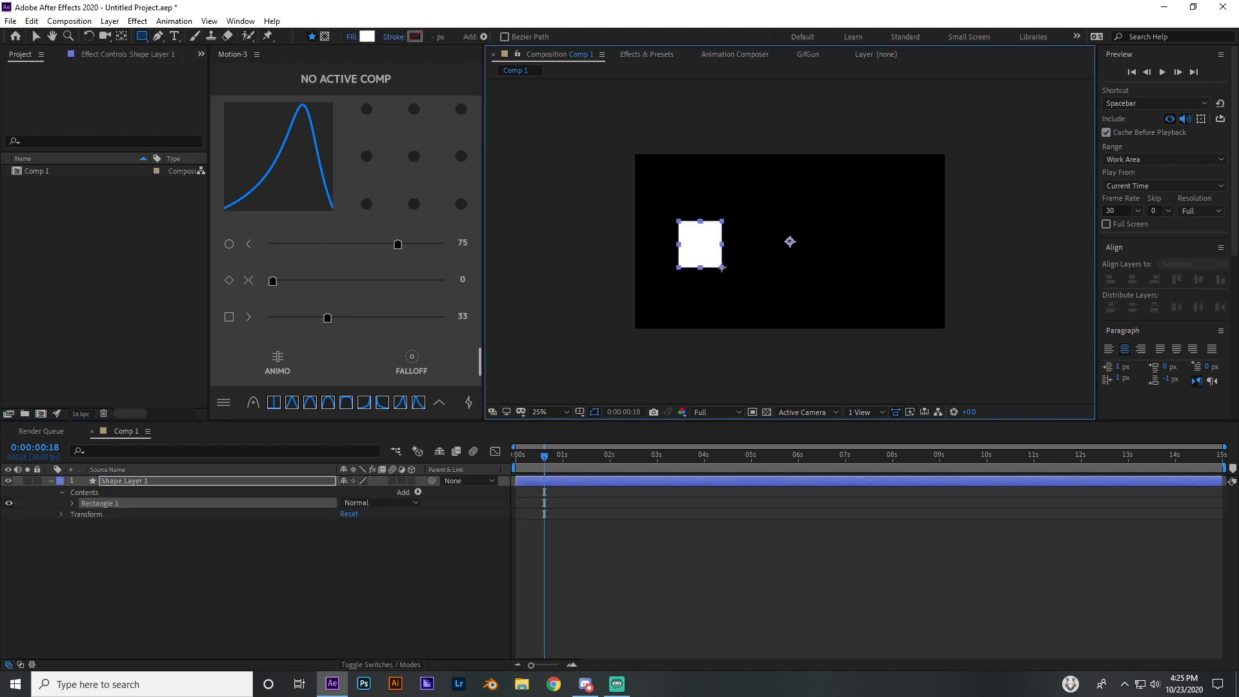
- Center the anchor point inside the white square, then nudge the square slightly to the left
click(413, 155)
click(36, 36)
click(664, 532)
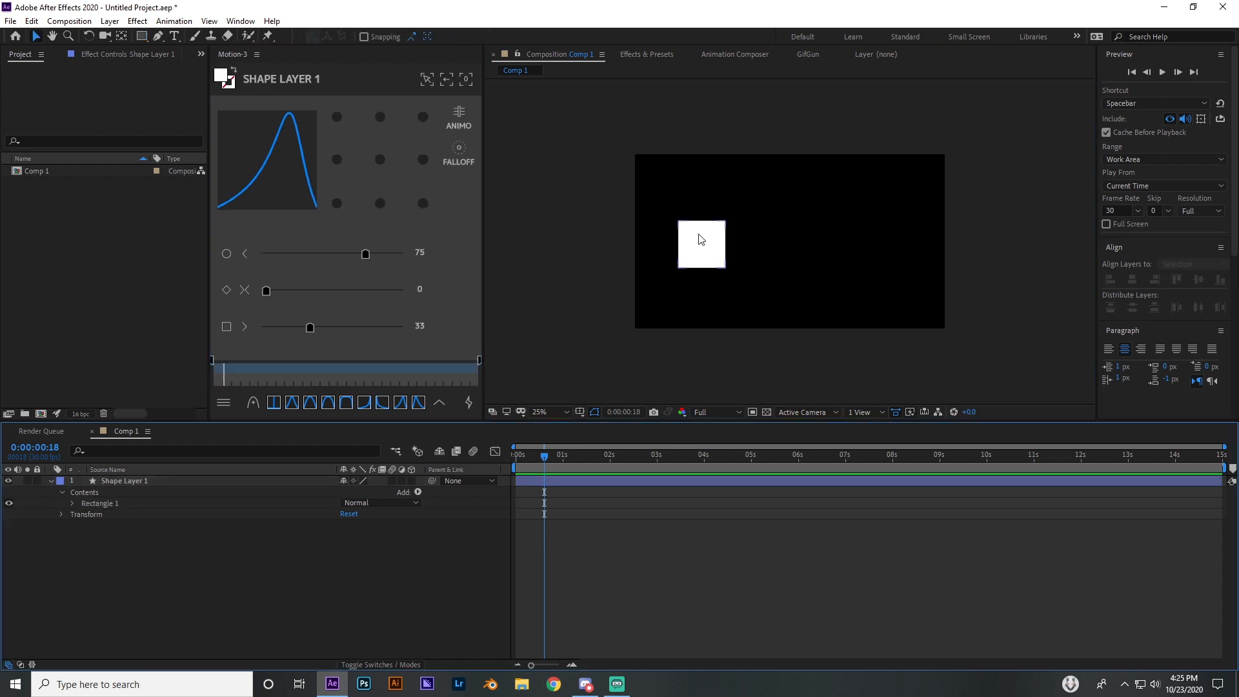
drag(693, 241, 688, 240)
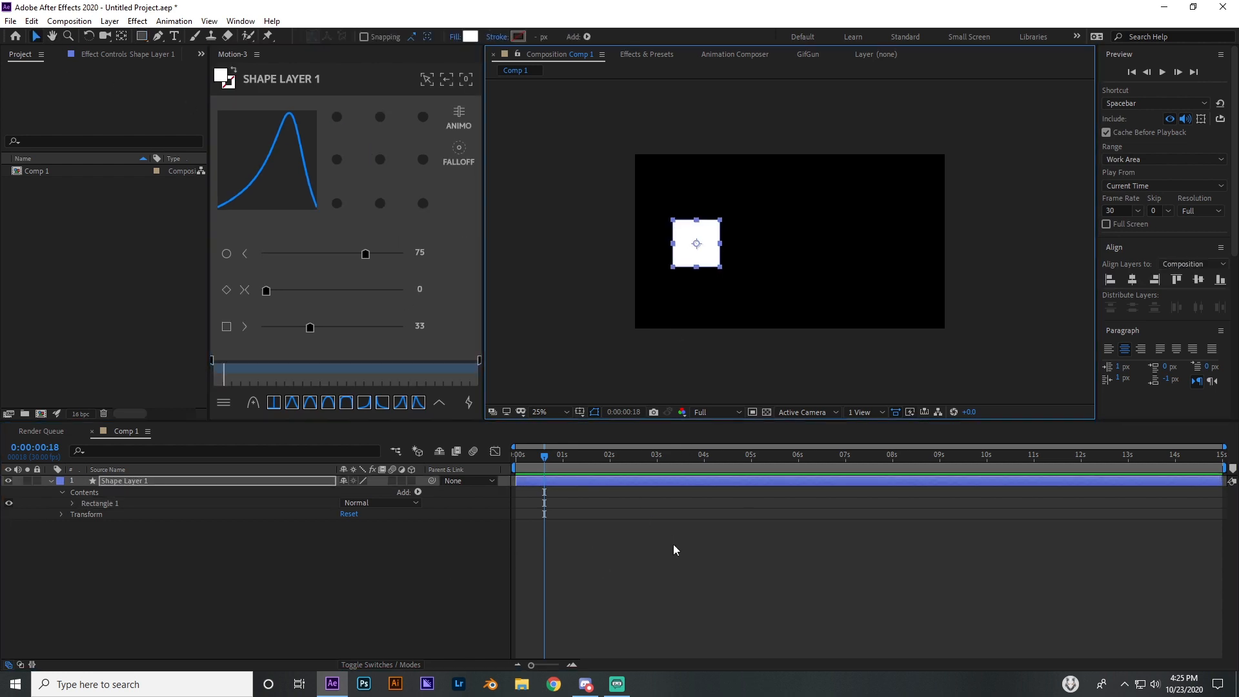
- Keyframe Shape Layer 1's Position at 0 seconds, then at 2 seconds with the square moved horizontally to X 1338
click(637, 486)
key(Home)
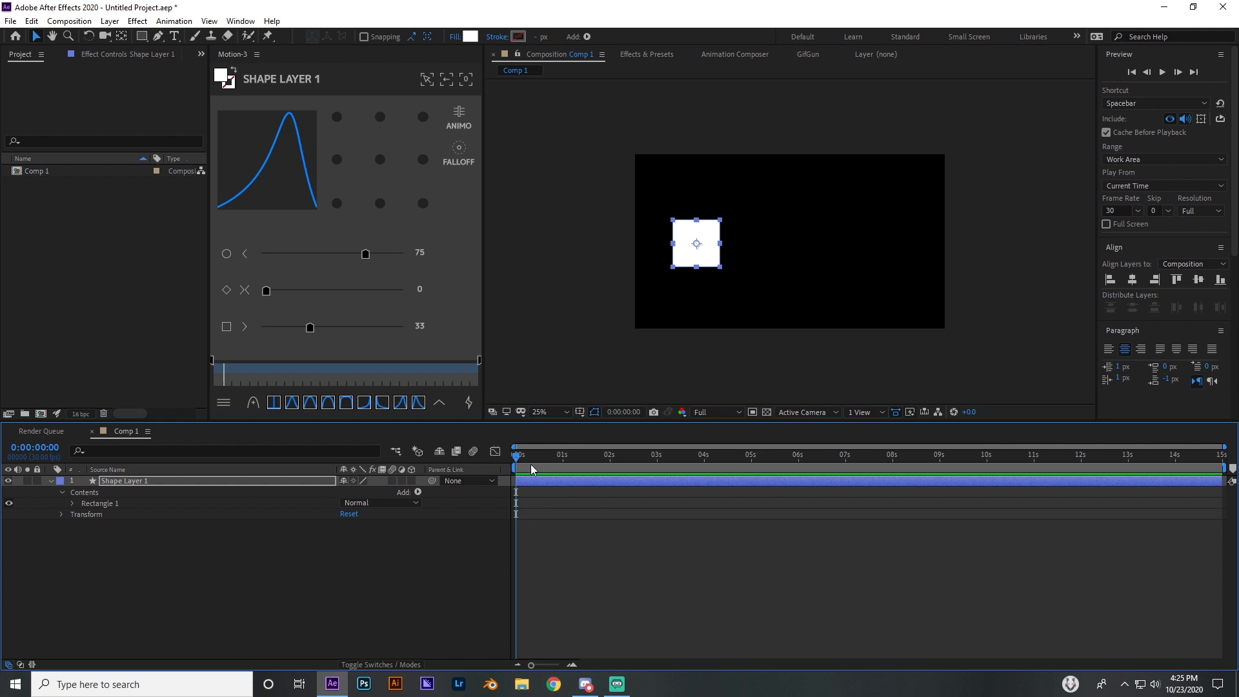
key(p)
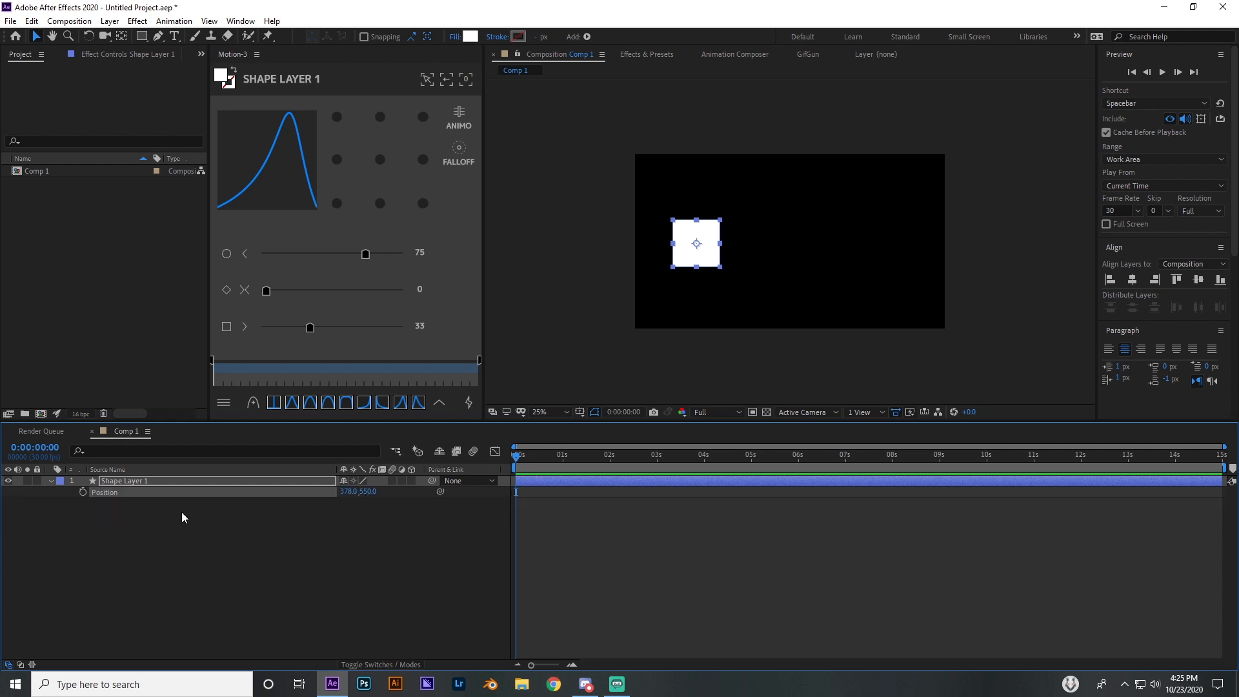
click(83, 493)
drag(518, 455, 610, 459)
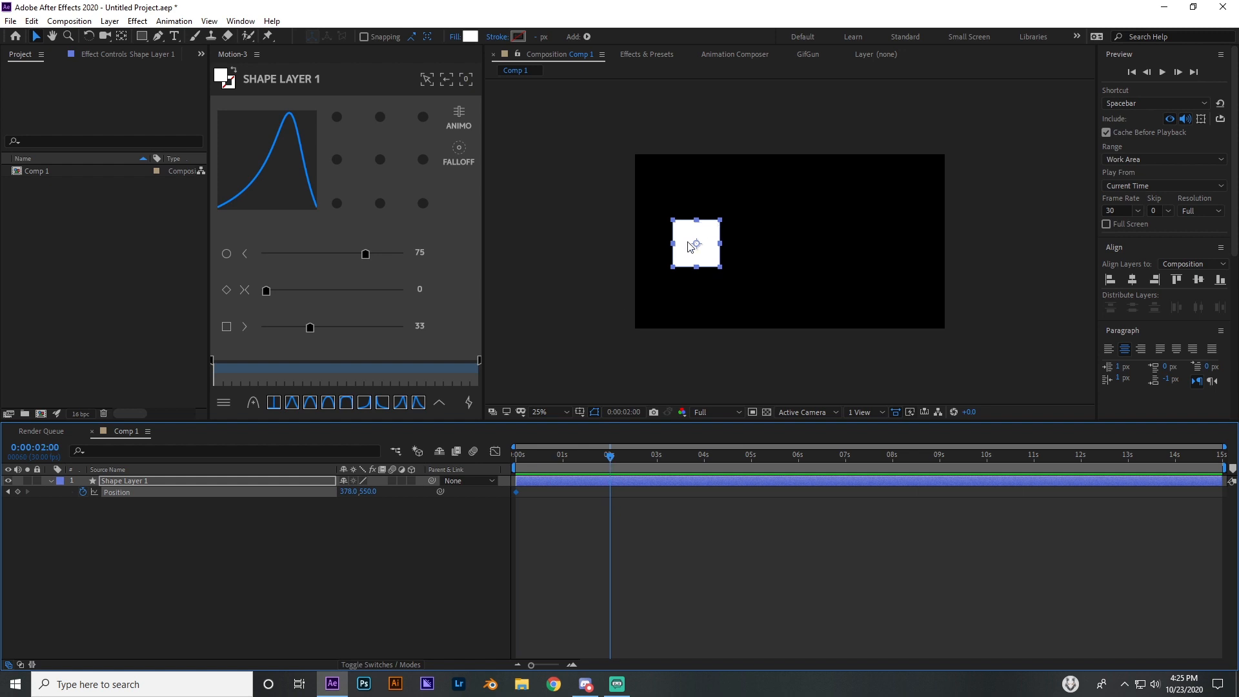
drag(690, 245, 841, 247)
click(602, 553)
- Apply Easy Ease to both Position keyframes and scrub through the movement to preview it
click(467, 491)
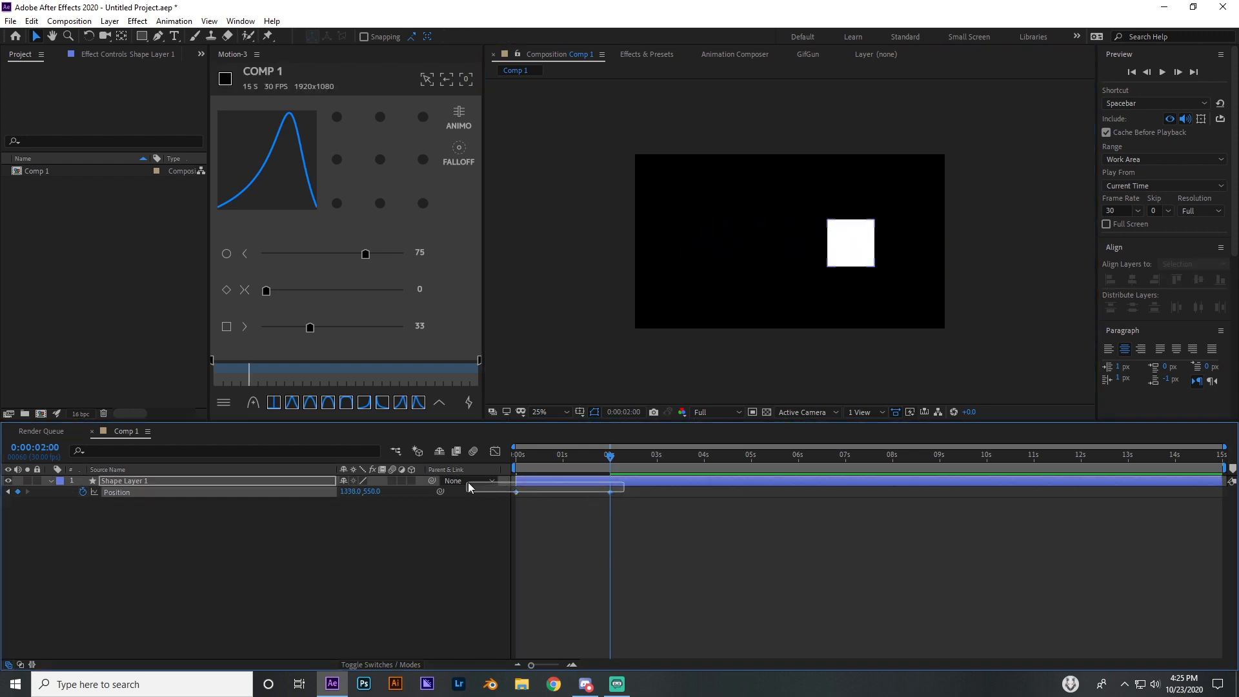
drag(606, 456, 516, 491)
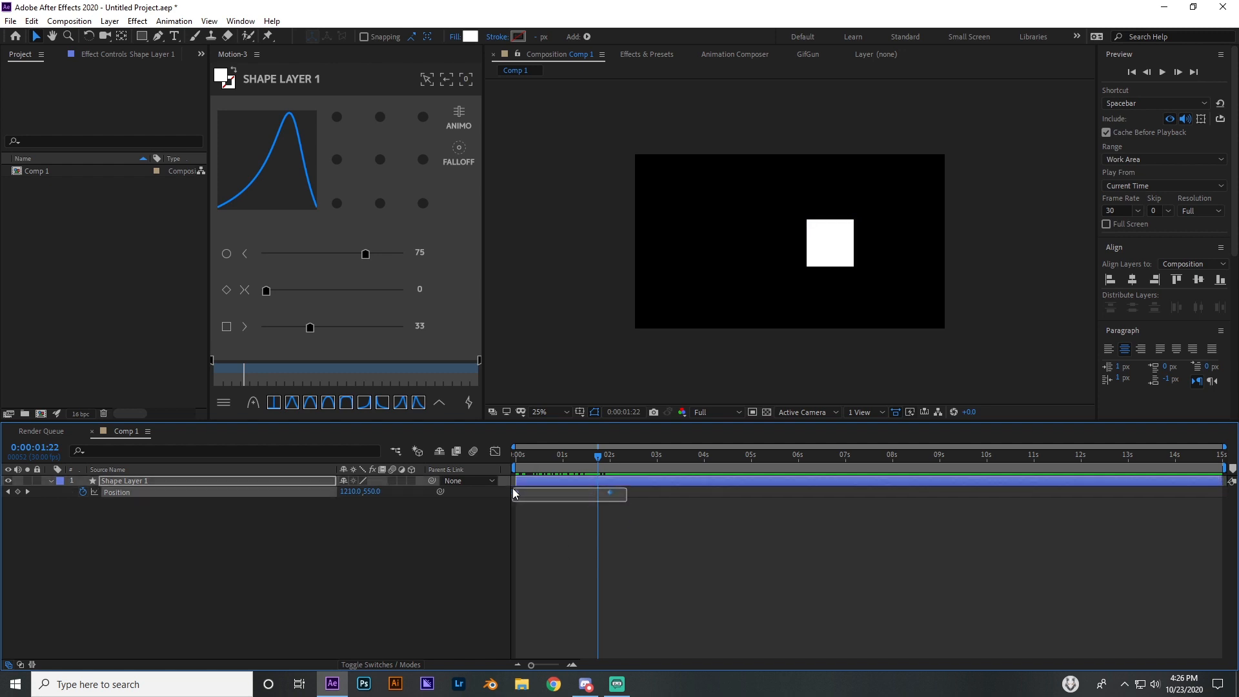
right_click(610, 492)
mouse_move(684, 650)
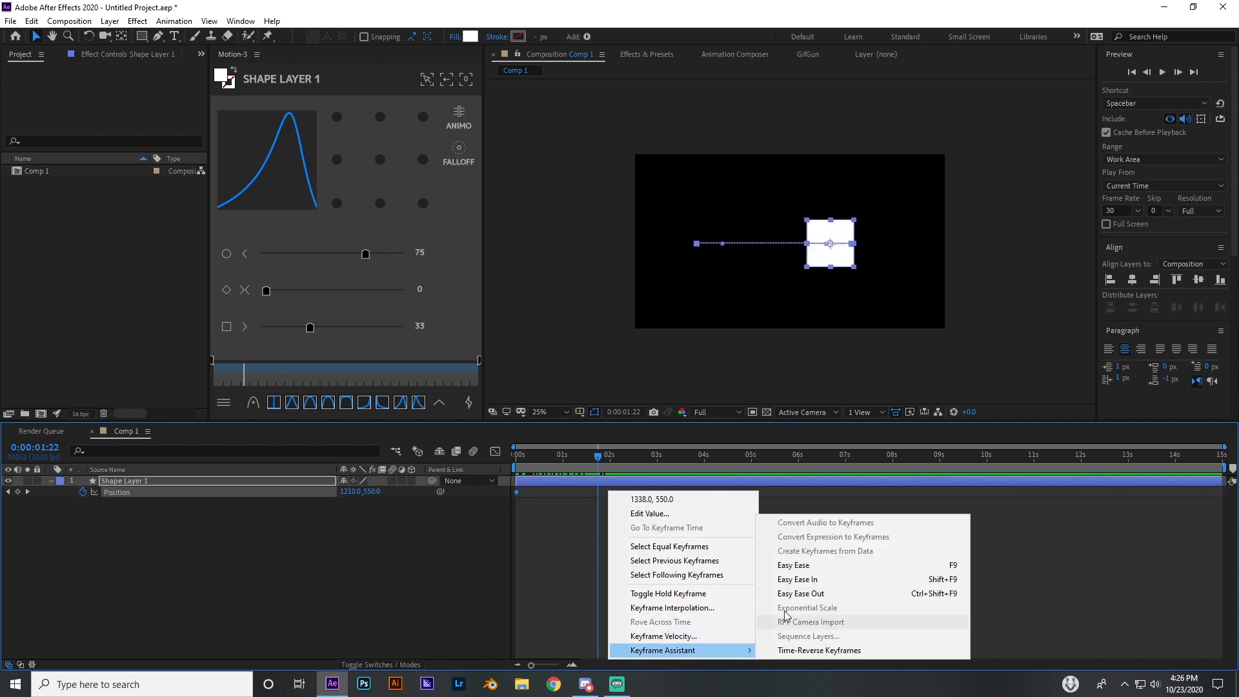
click(804, 569)
click(564, 556)
drag(540, 454, 591, 478)
mouse_move(522, 481)
mouse_down()
mouse_move(642, 476)
mouse_move(514, 485)
mouse_up()
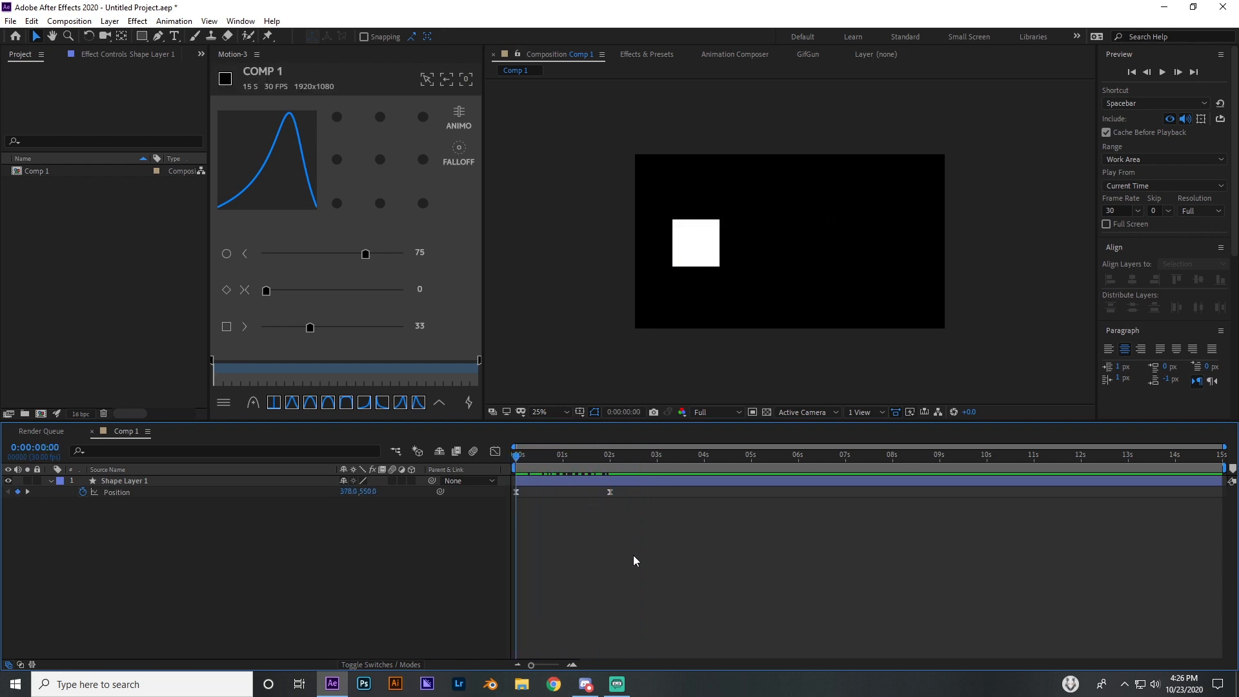
- Show both Position keyframes in the Graph Editor and try reshaping the value curve at the 2-second keyframe
drag(621, 508, 521, 496)
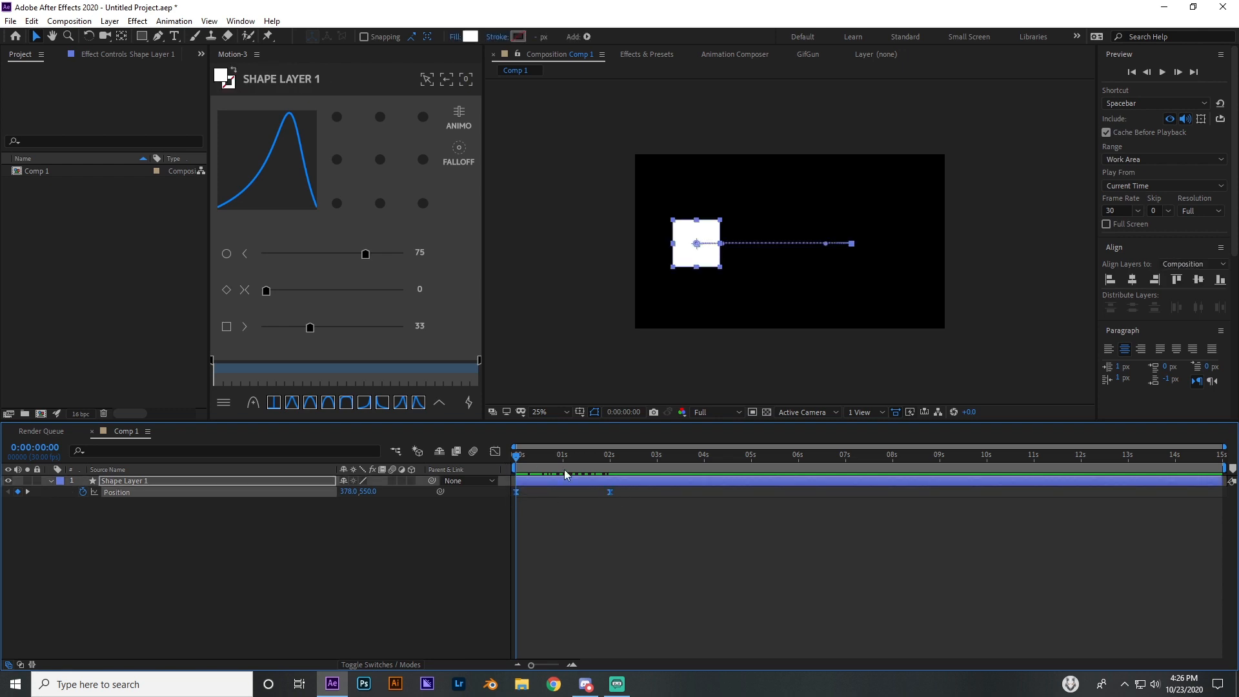
click(495, 451)
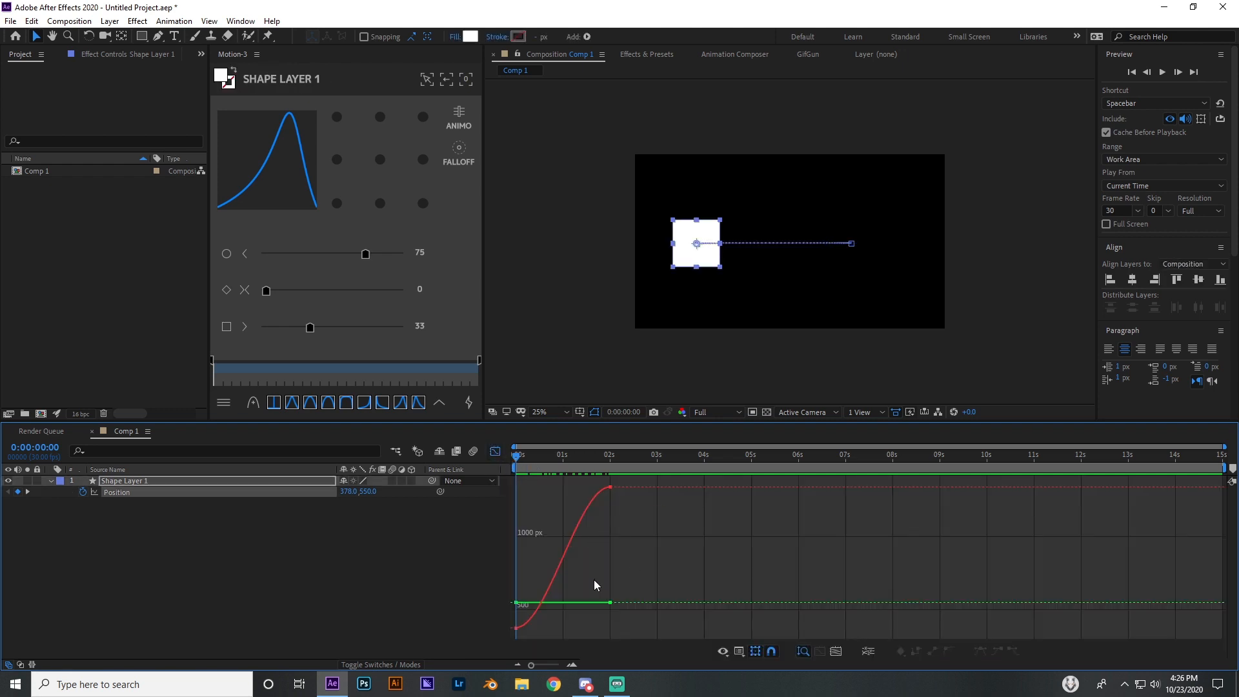
mouse_move(611, 489)
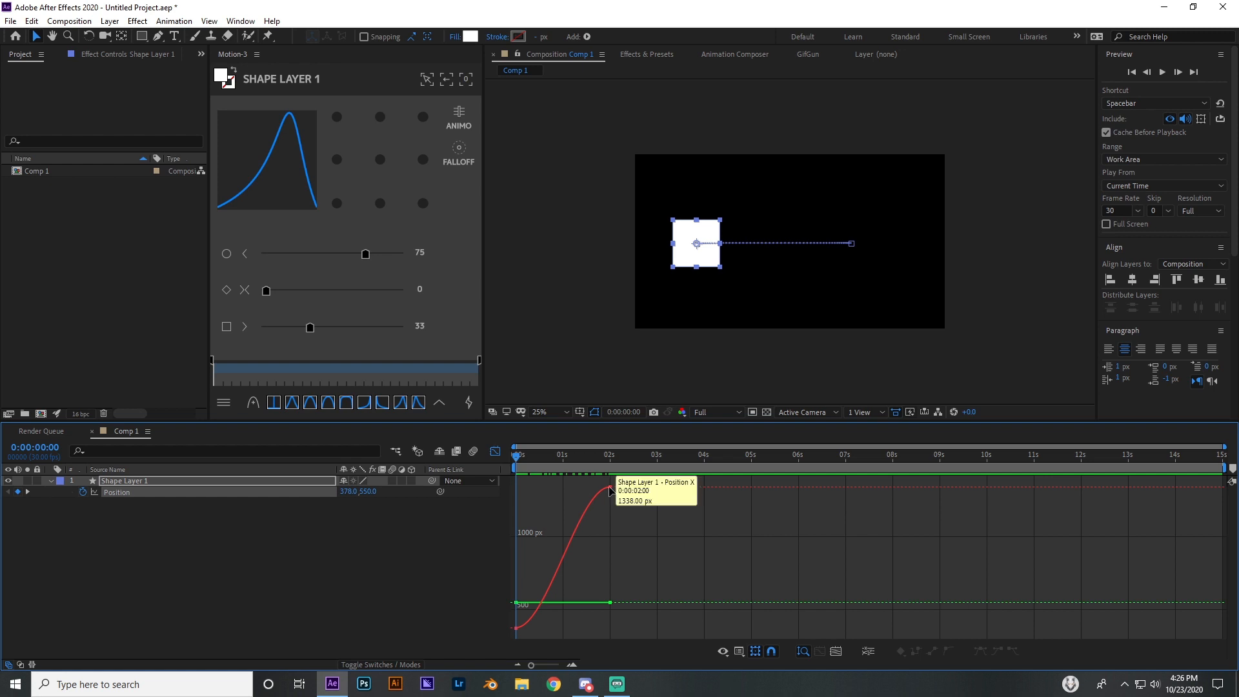
click(610, 488)
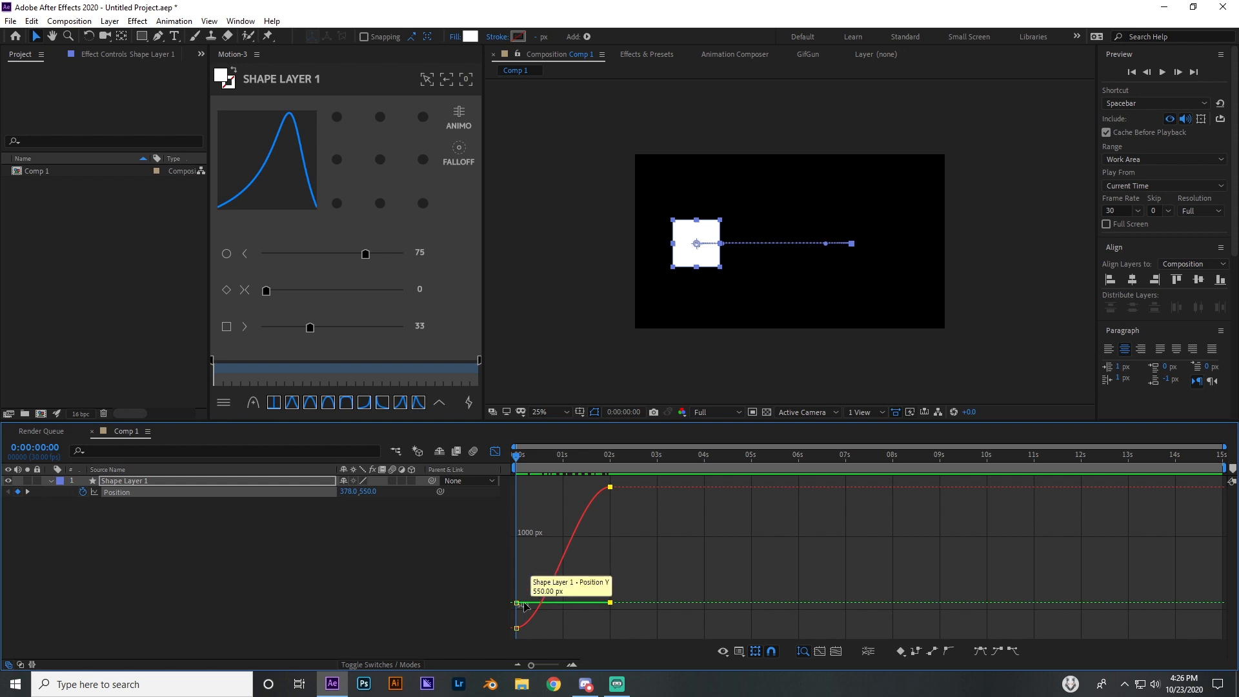
drag(601, 484, 630, 504)
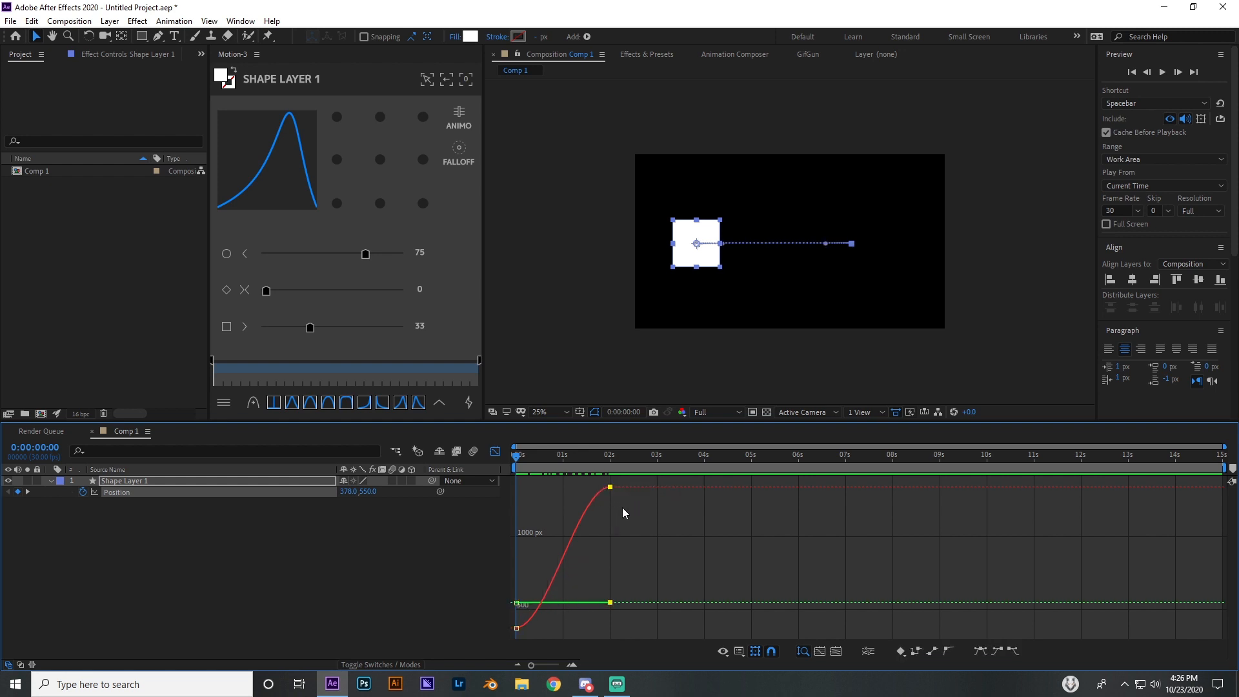
click(497, 454)
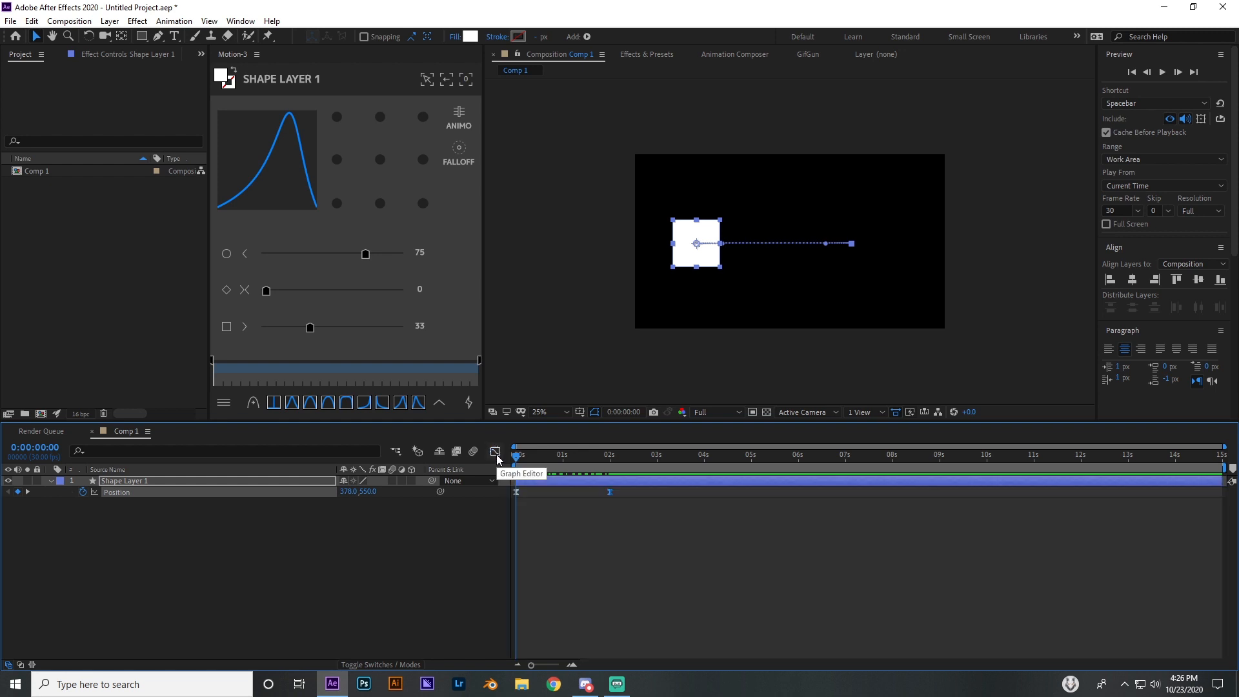
click(496, 453)
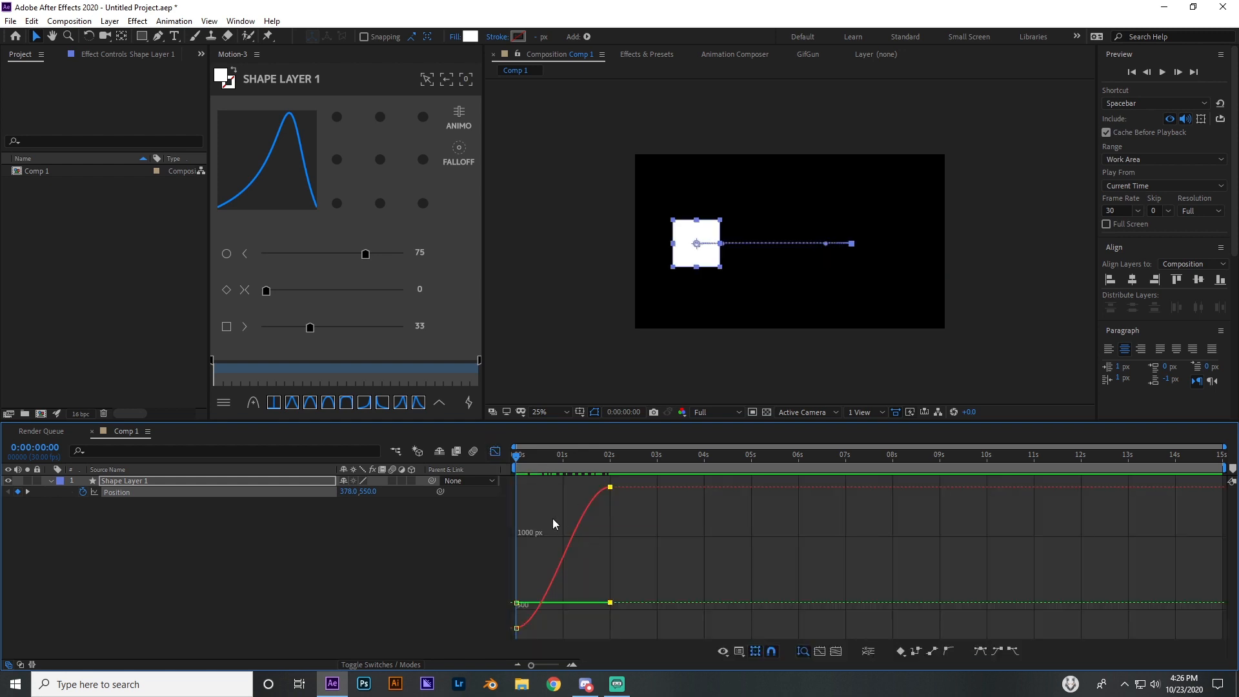
- In the speed graph, extend the end keyframe's influence to about 82% and slightly lengthen the start keyframe's handle, then scrub the result
right_click(550, 504)
click(612, 390)
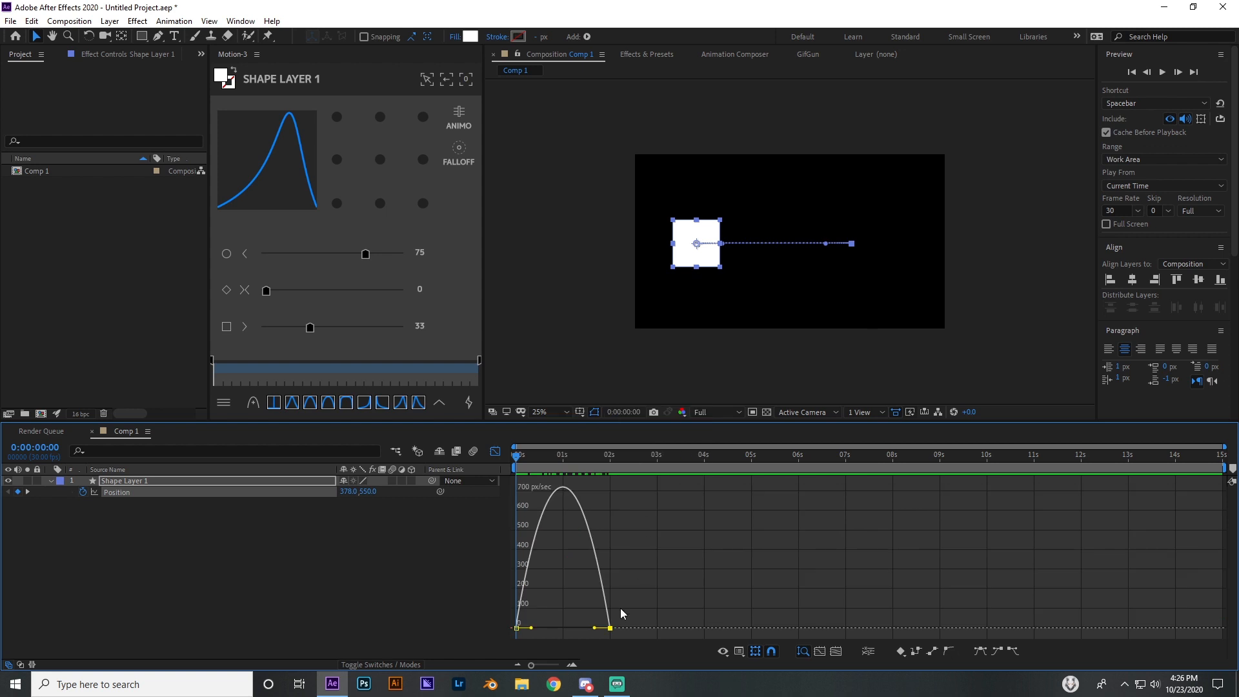
click(573, 664)
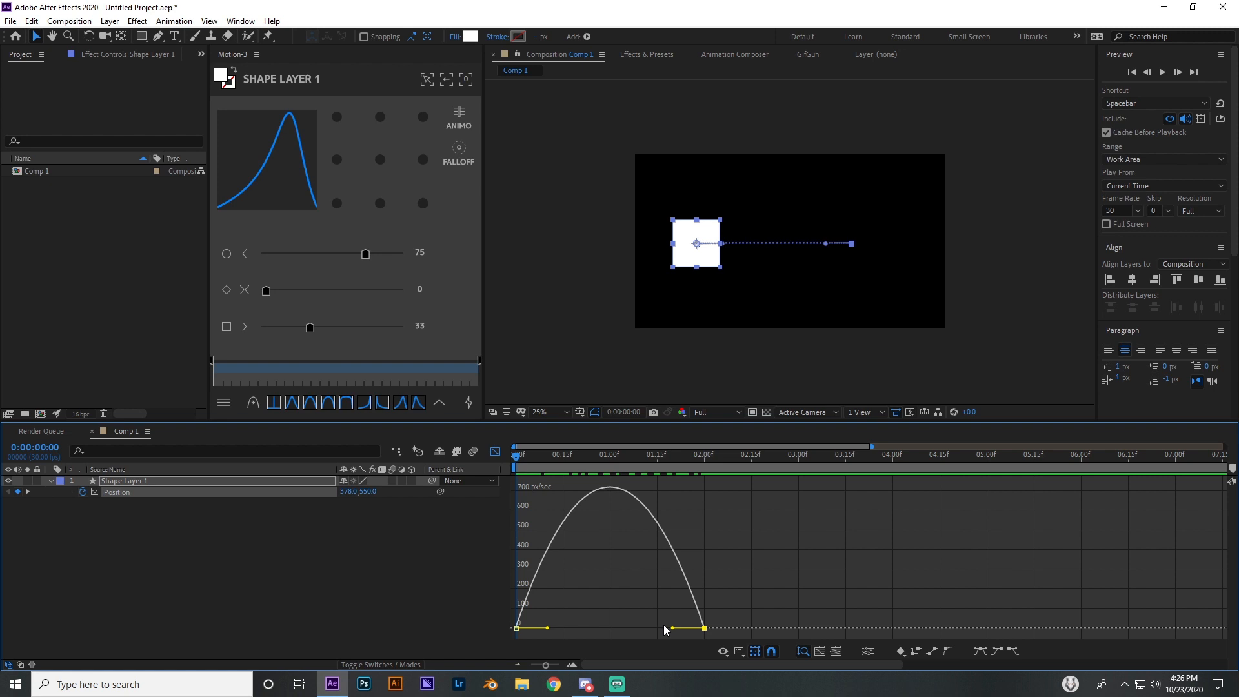
drag(672, 627, 630, 636)
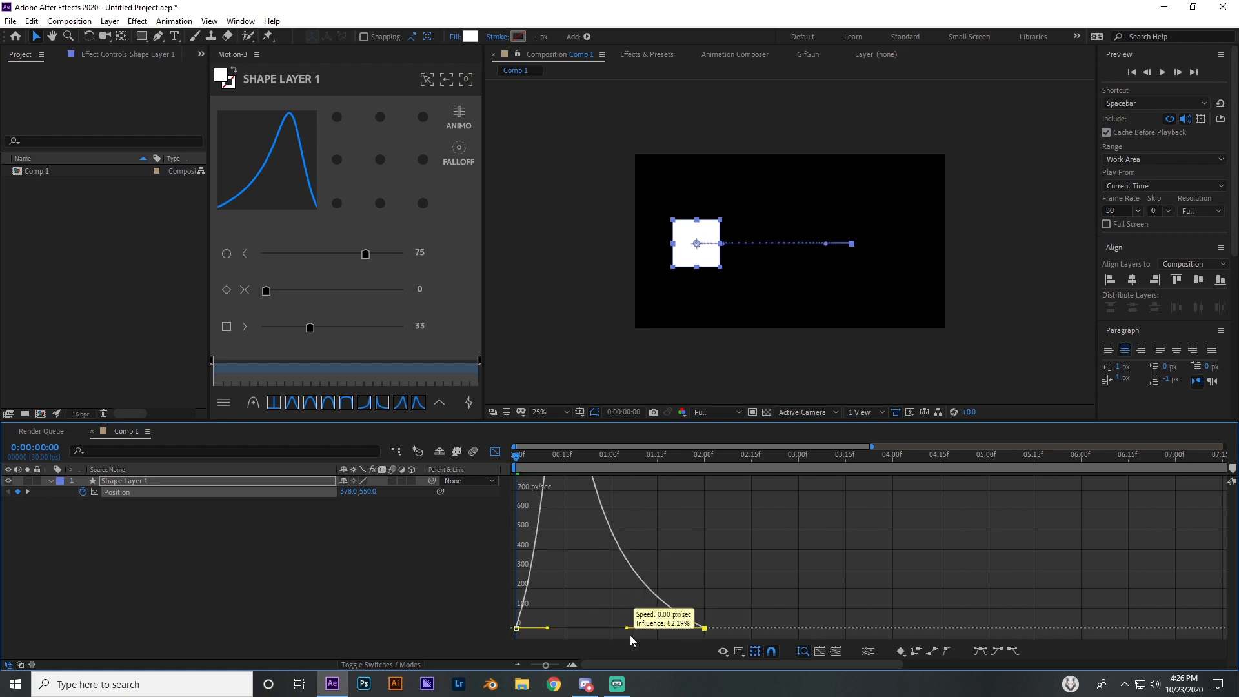
mouse_move(548, 627)
mouse_down()
mouse_move(590, 631)
mouse_move(556, 629)
mouse_up()
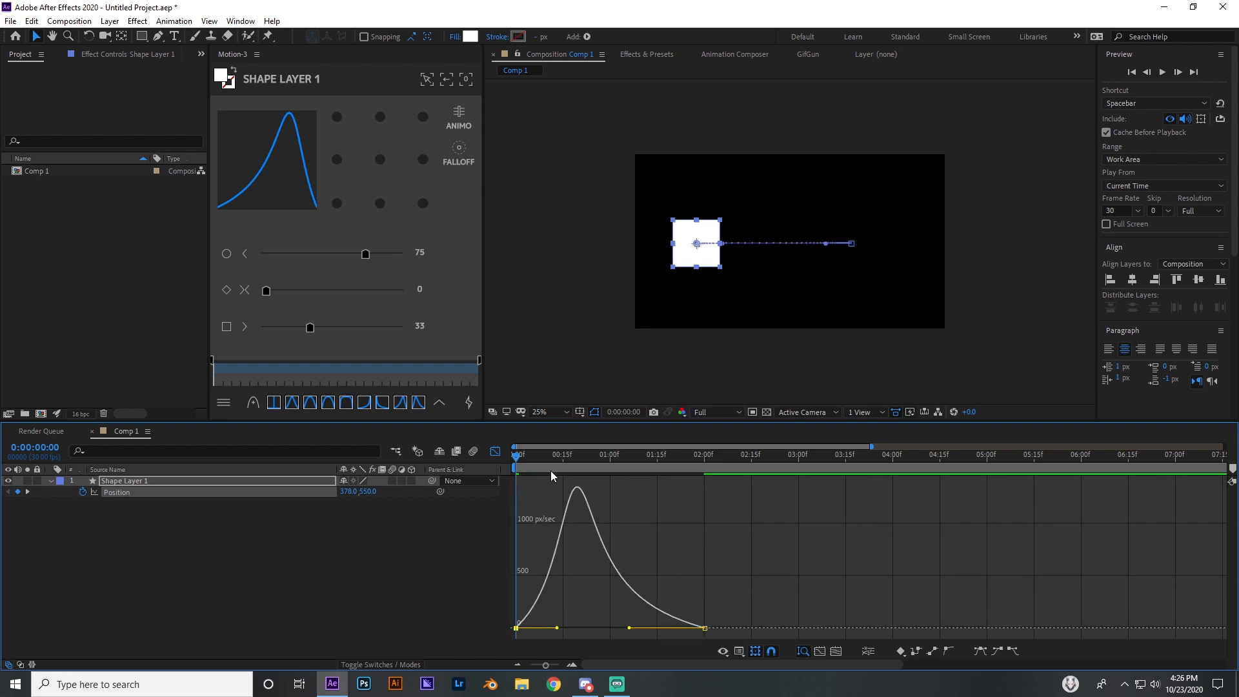
drag(517, 462, 622, 499)
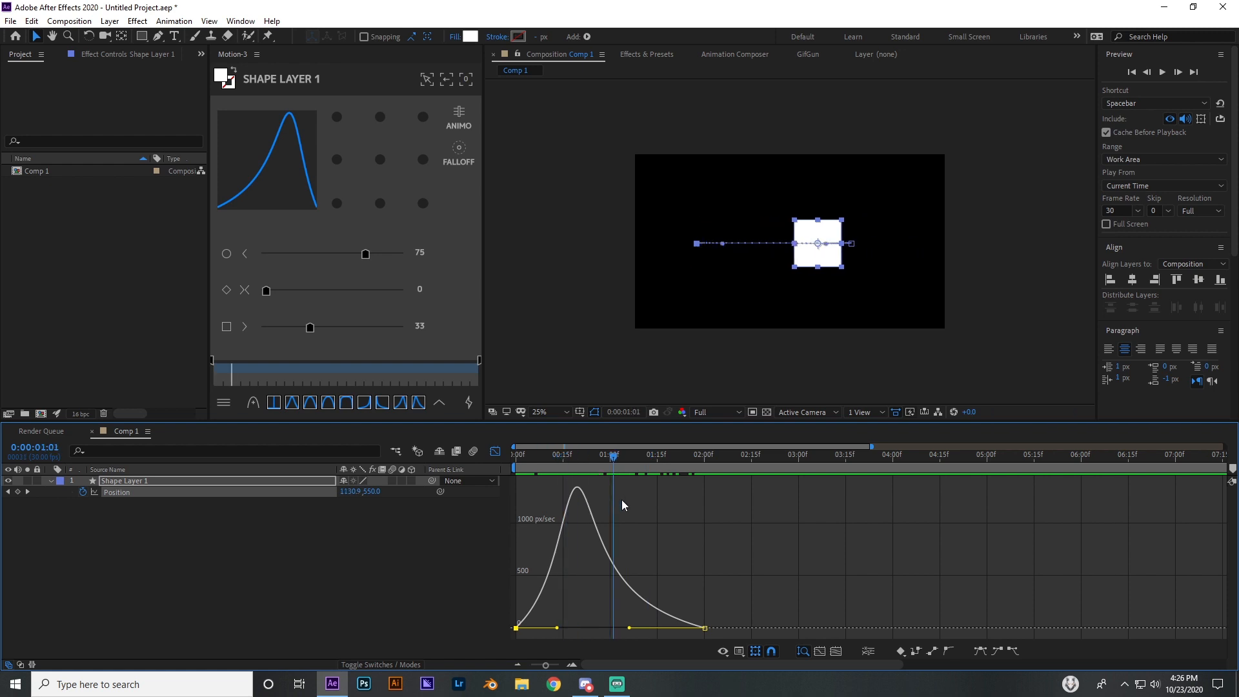
- Switch Position back to the value graph and shift its keyframes slightly earlier in time
right_click(566, 295)
click(607, 385)
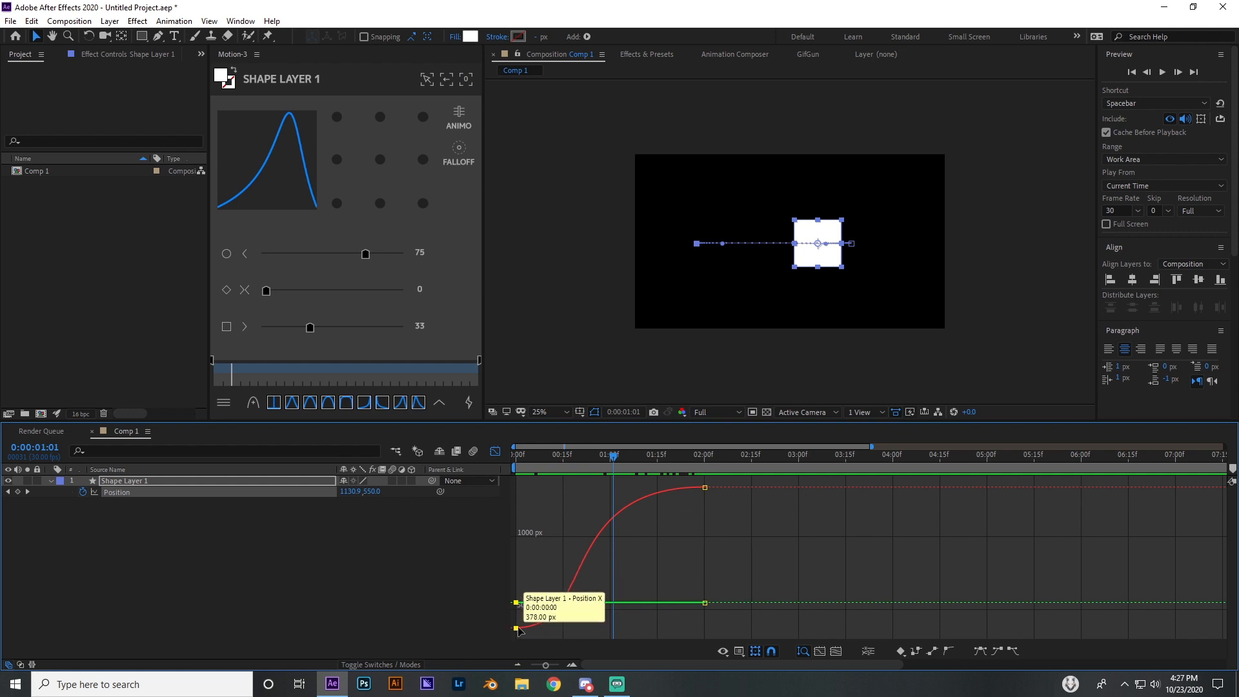
mouse_move(525, 618)
mouse_down()
mouse_move(501, 639)
mouse_move(512, 636)
mouse_up()
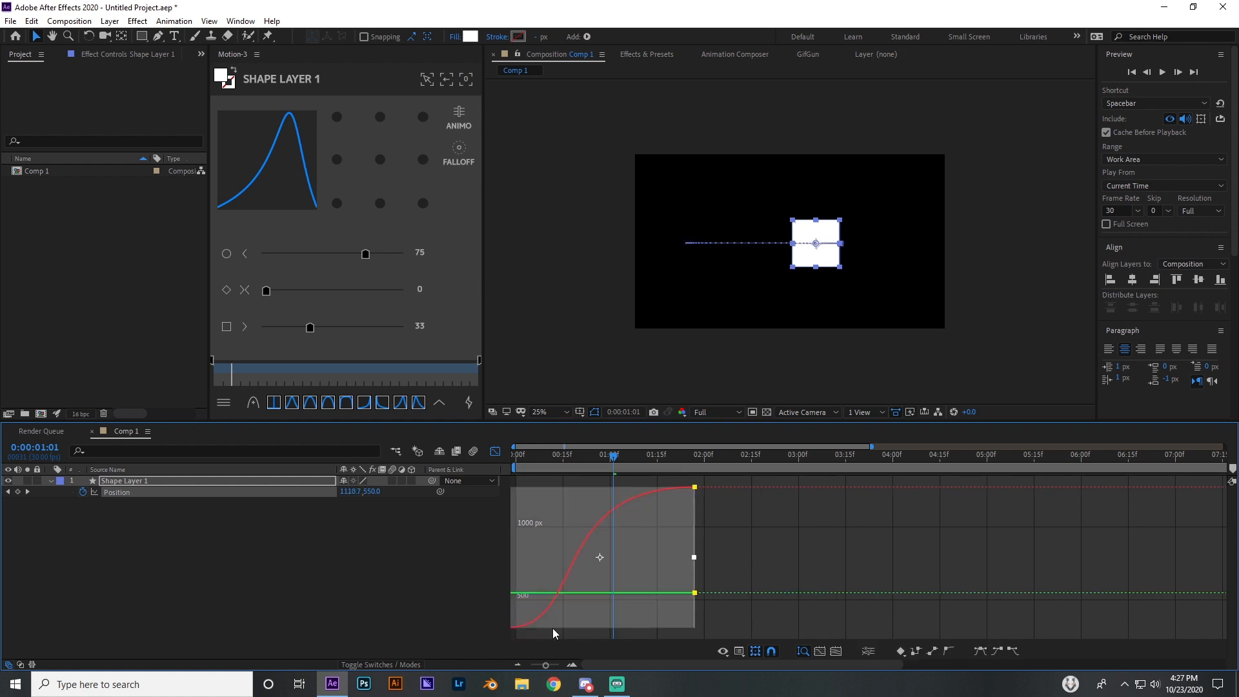
click(732, 532)
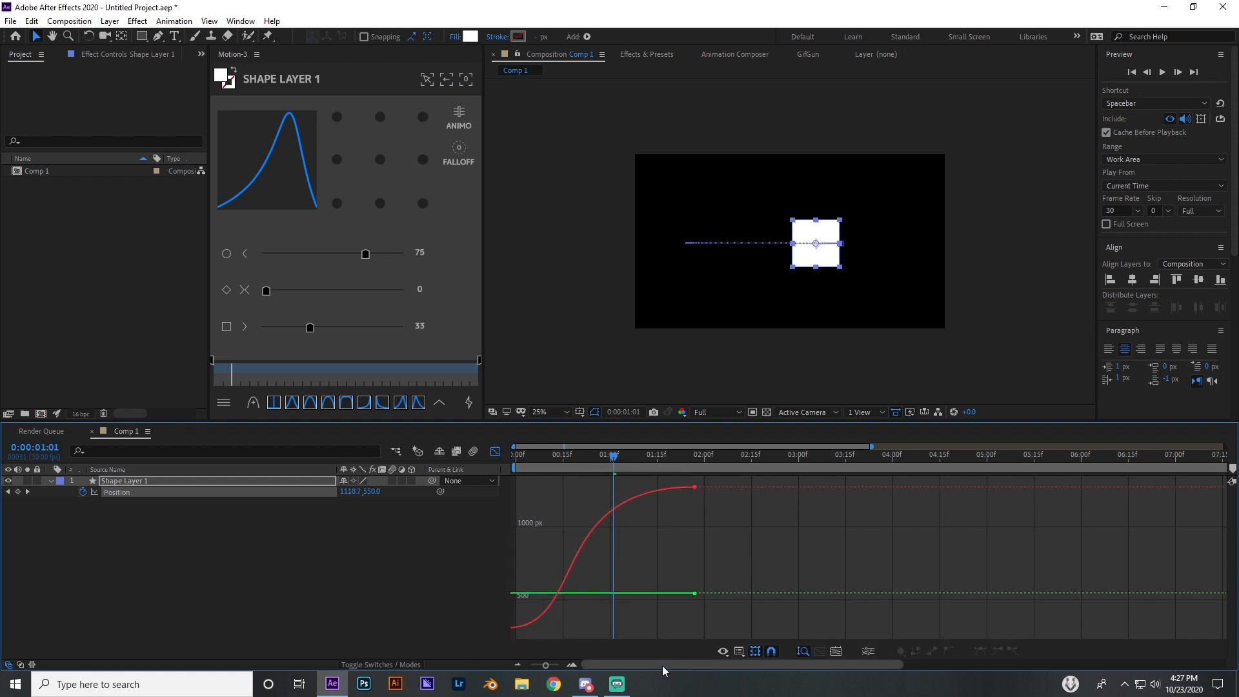
- Separate the Position dimensions of Shape Layer 1 and return to the keyframe view of the timeline
right_click(127, 492)
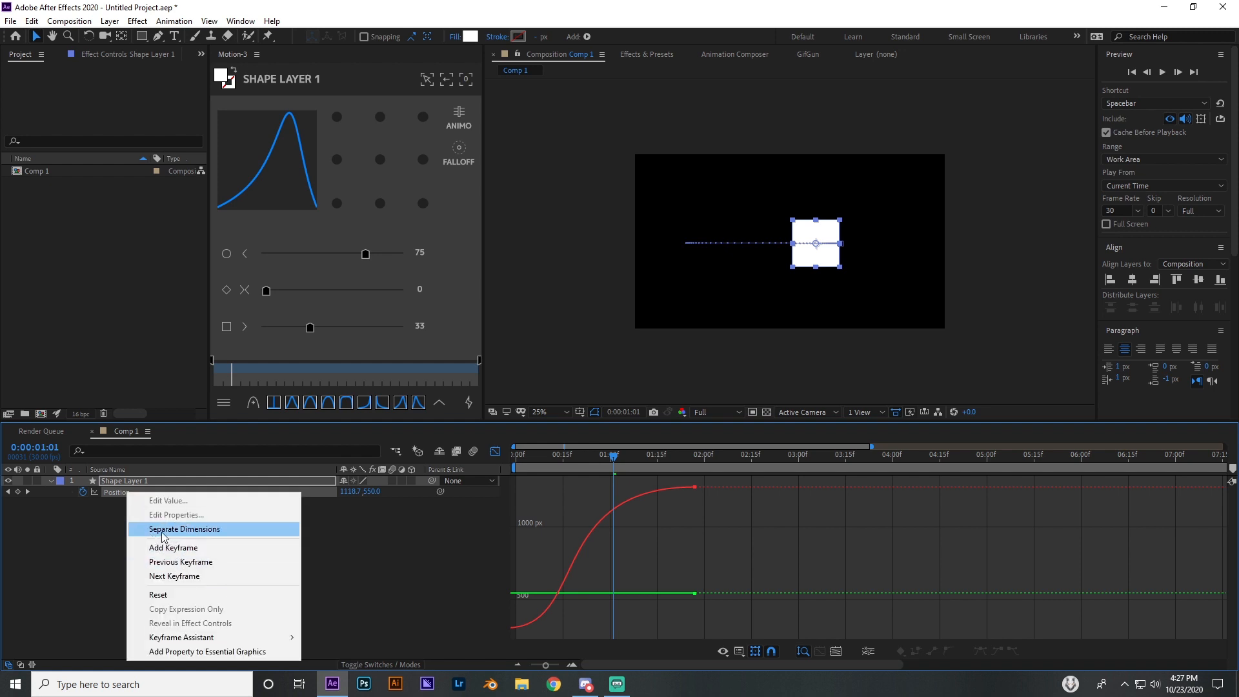
click(234, 528)
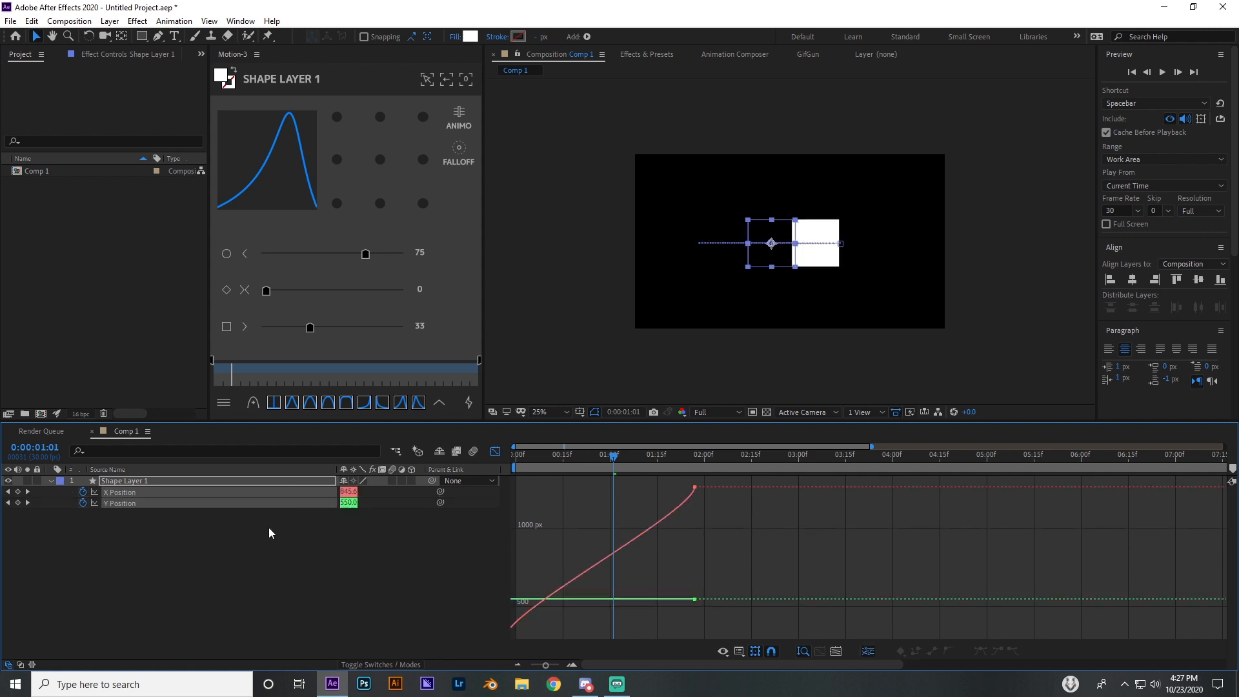
key(shift+F3)
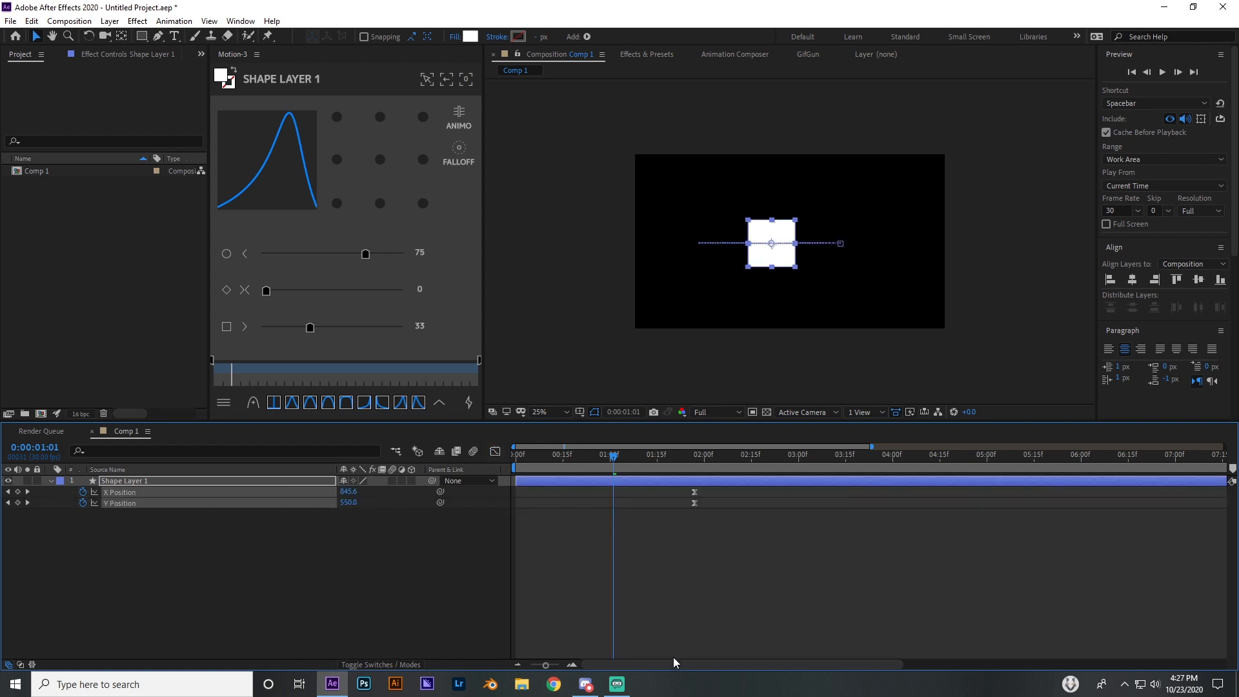
- Slide Shape Layer 1 later with its keyframes, make the layer start at frame 4, and scrub through the motion
drag(556, 466, 395, 477)
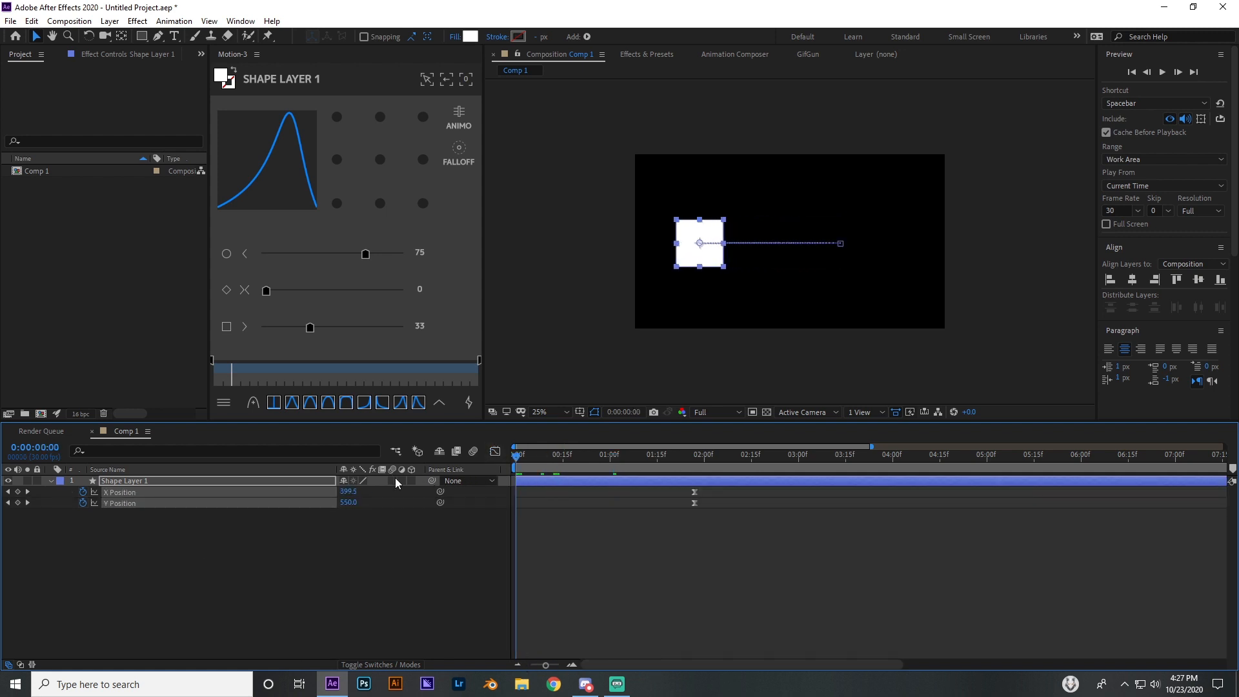
drag(548, 482, 570, 481)
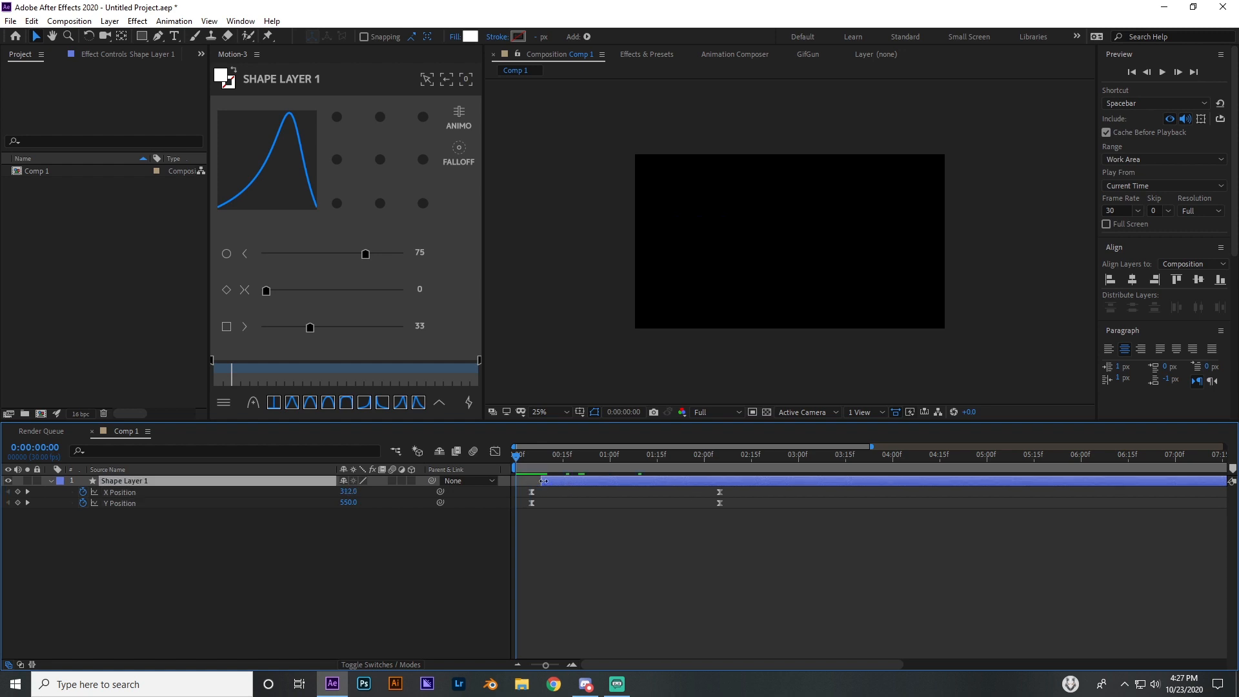
click(528, 463)
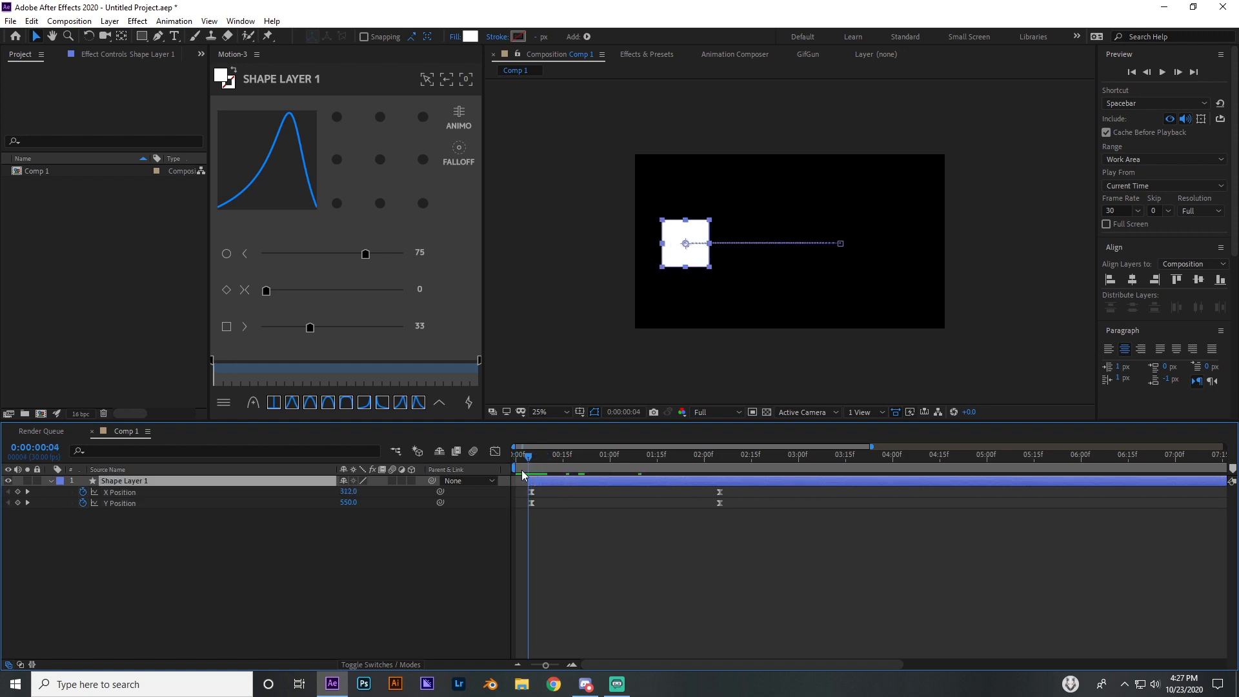
drag(535, 462, 622, 468)
click(614, 532)
key(Page_Up)
key(Page_Up)
key(Page_Up)
key(Page_Up)
key(Page_Up)
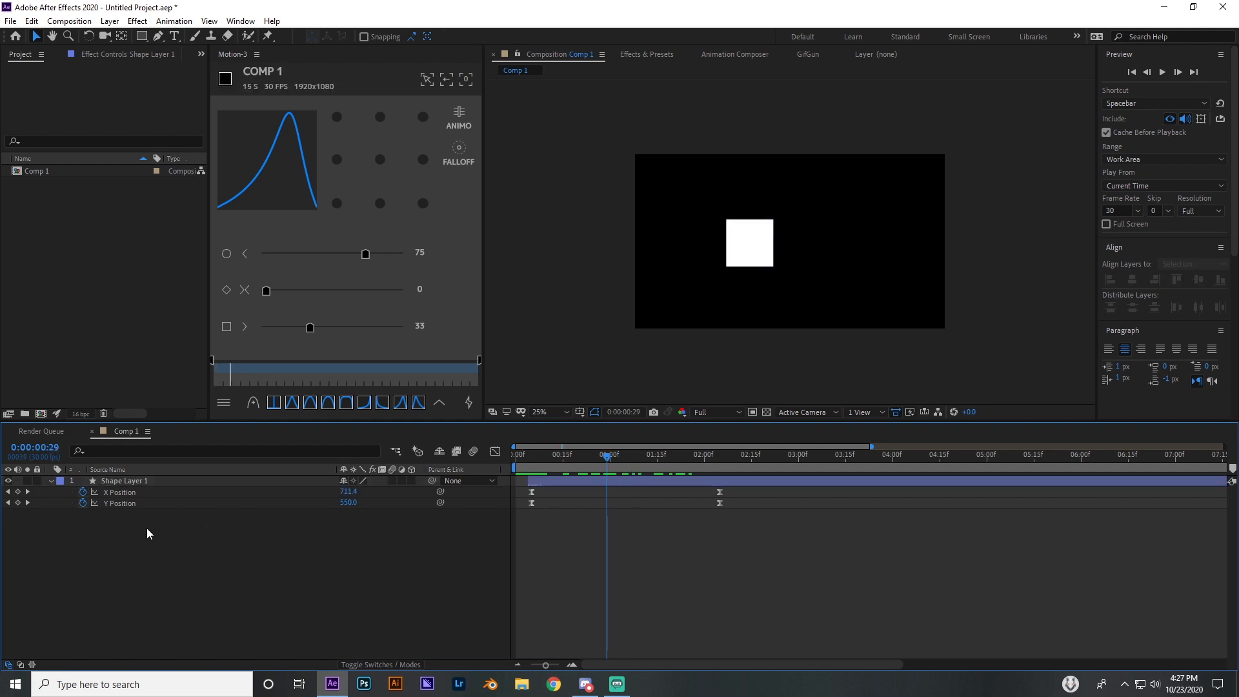
- Remove all Y Position keyframes and display the X Position keyframes' value curve in the Graph Editor
click(87, 506)
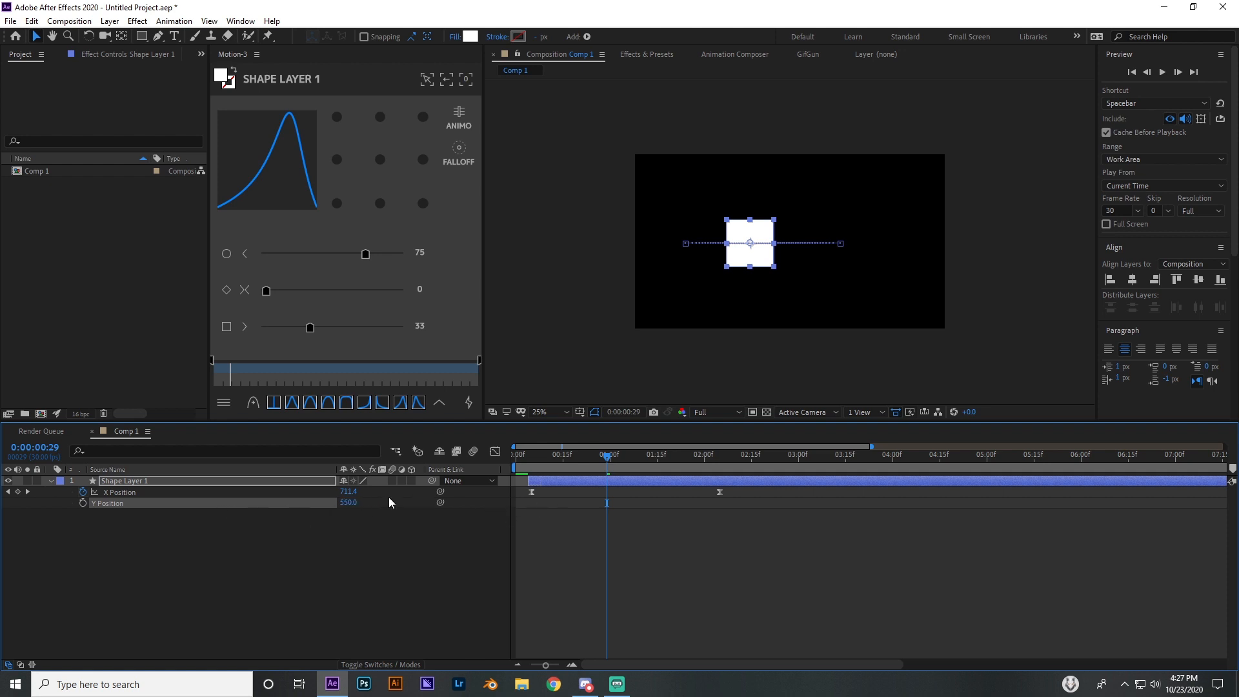
click(595, 555)
mouse_move(554, 462)
mouse_down()
mouse_move(533, 462)
mouse_move(773, 463)
mouse_move(567, 462)
mouse_up()
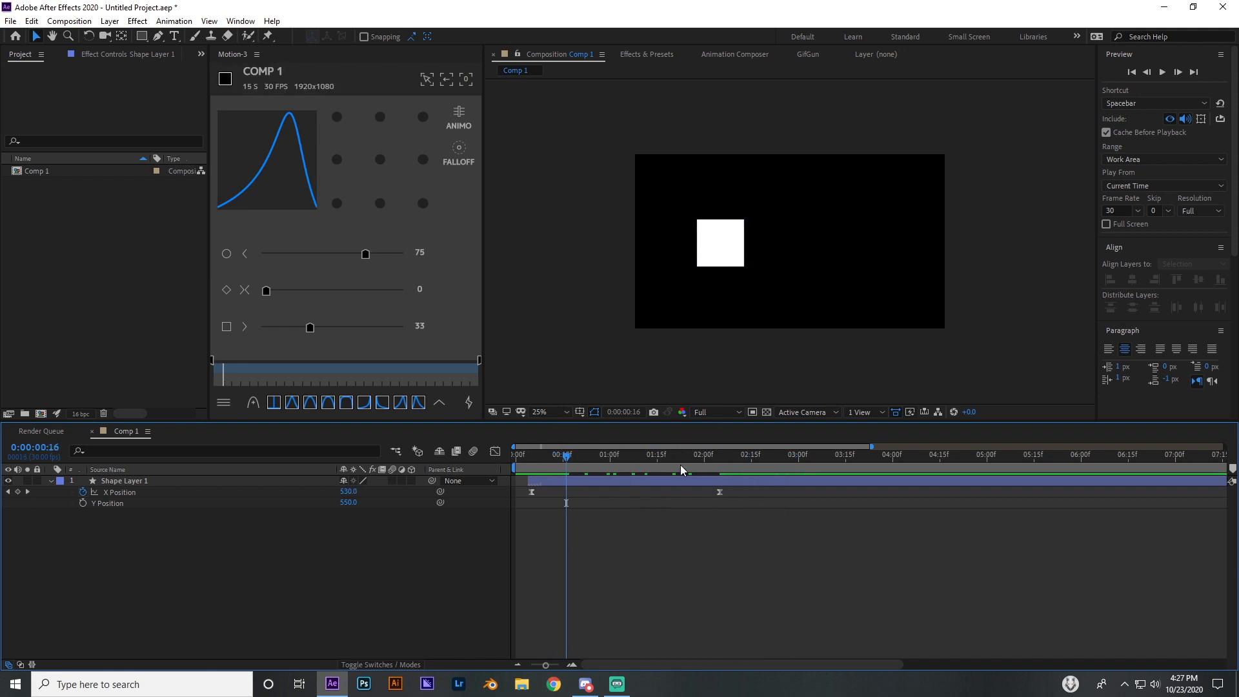
drag(759, 521, 518, 492)
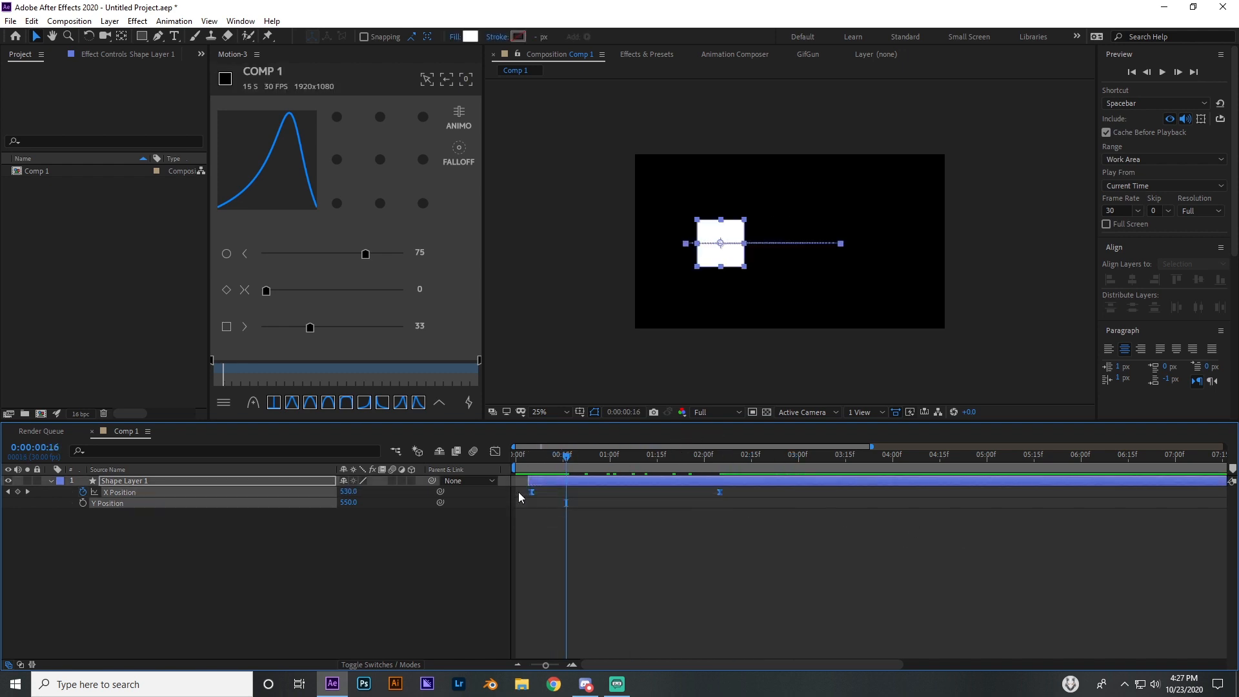
click(495, 451)
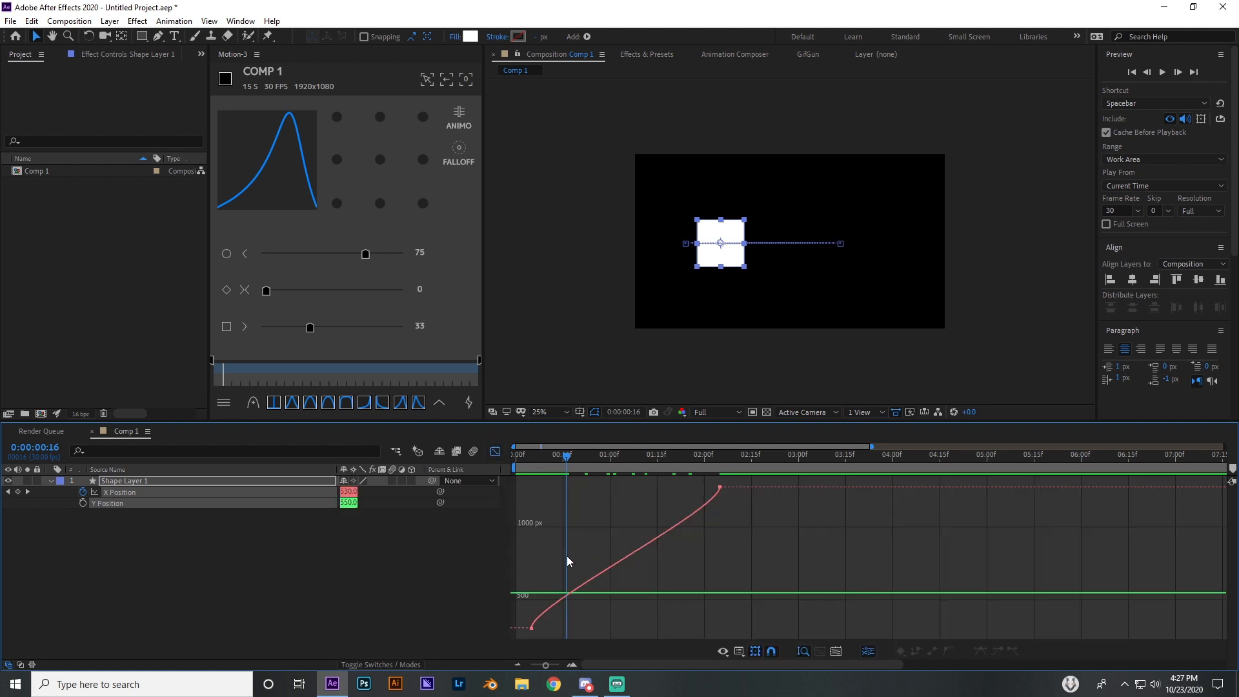
- Reopen the X Position value graph with its keyframes selected and pull both Bezier handles inward to form an S-shaped curve
right_click(588, 512)
click(283, 530)
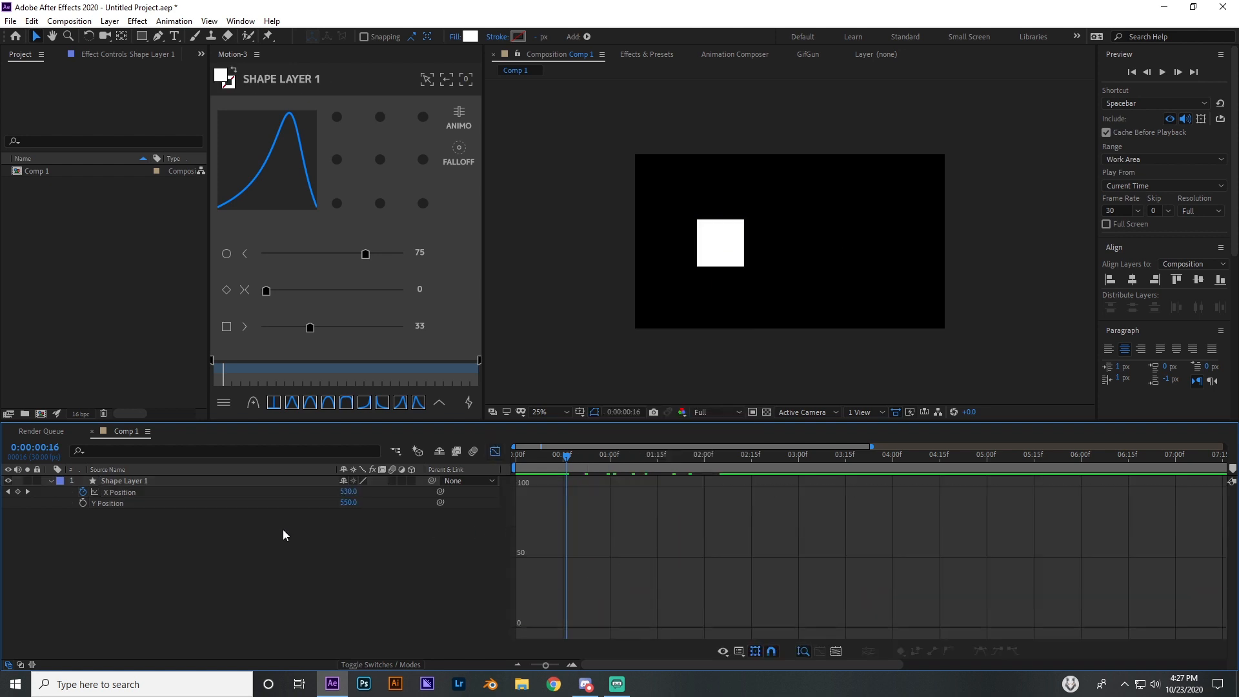
click(489, 455)
click(532, 492)
click(497, 451)
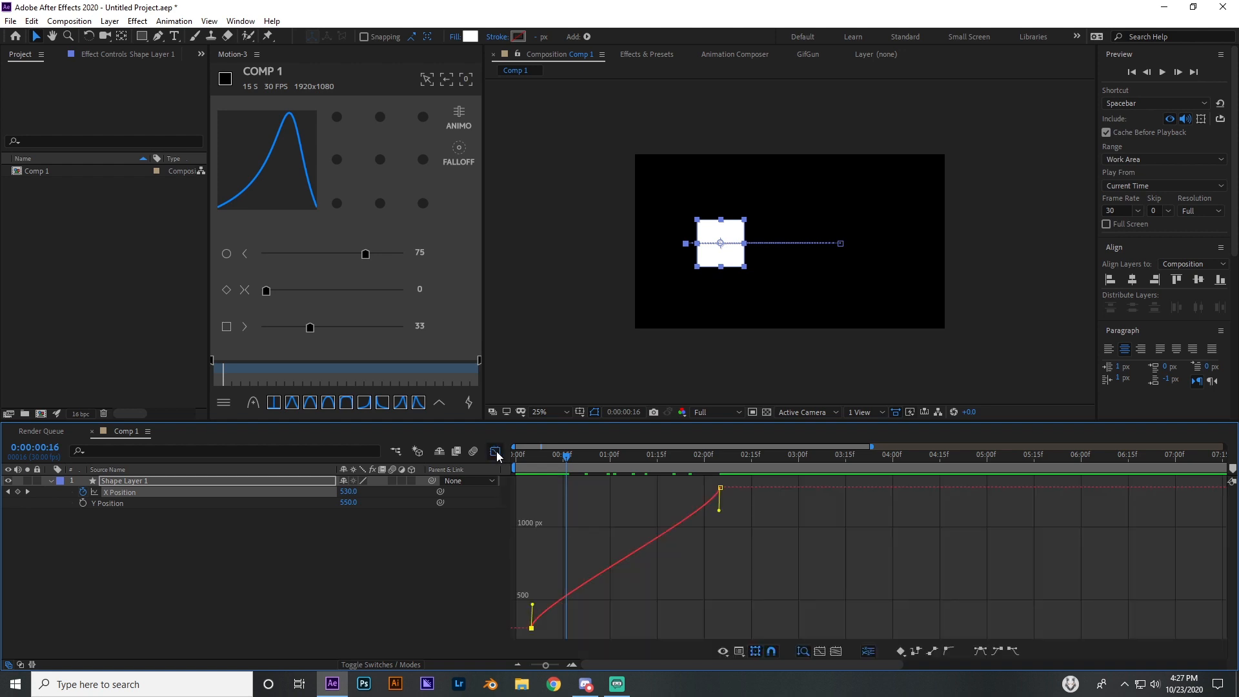
drag(558, 568, 521, 643)
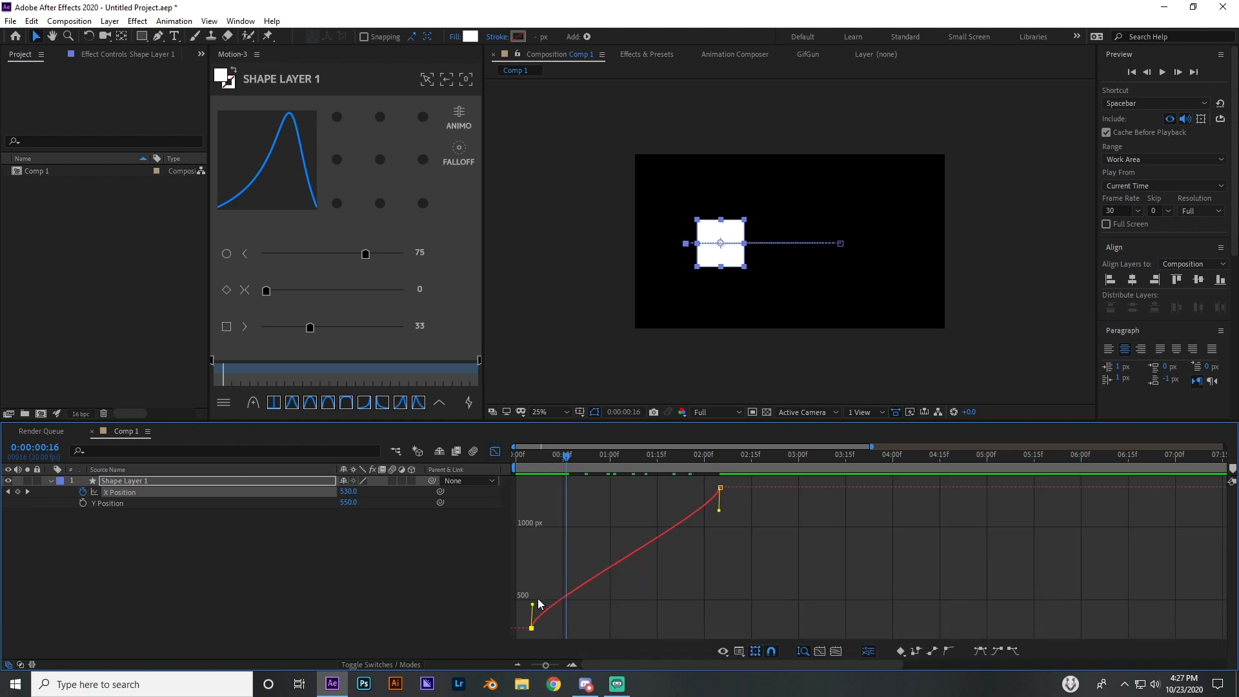
drag(539, 600, 656, 594)
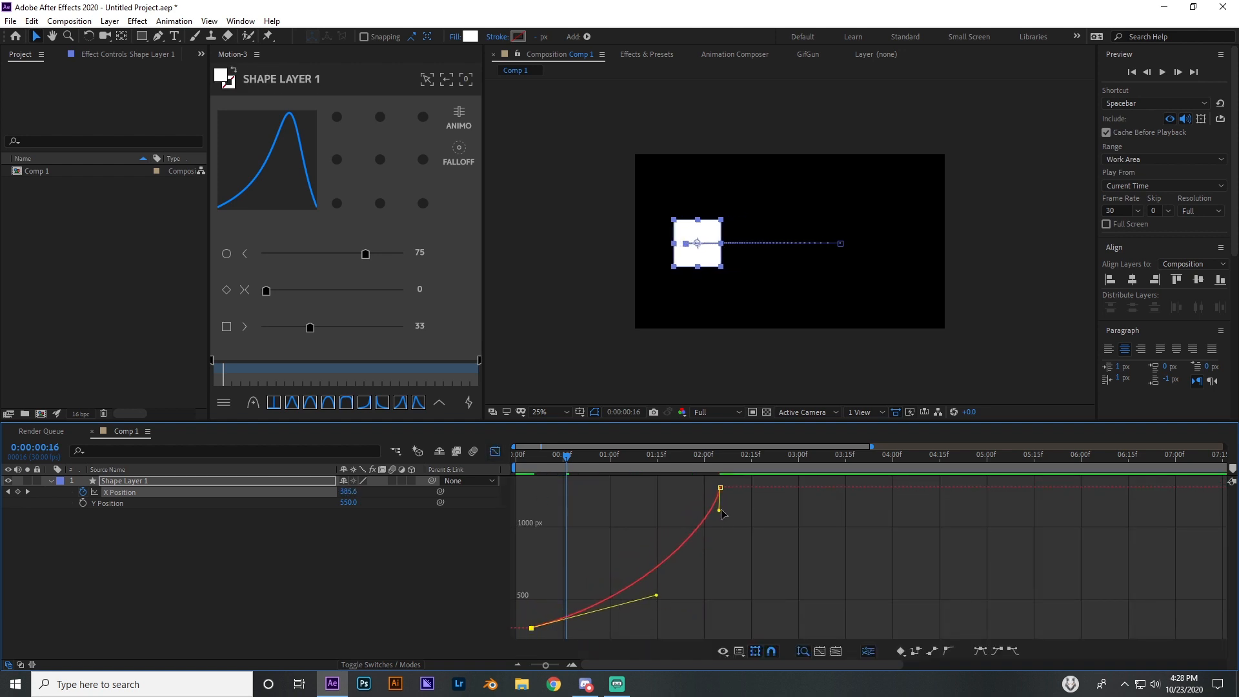
drag(719, 510, 592, 525)
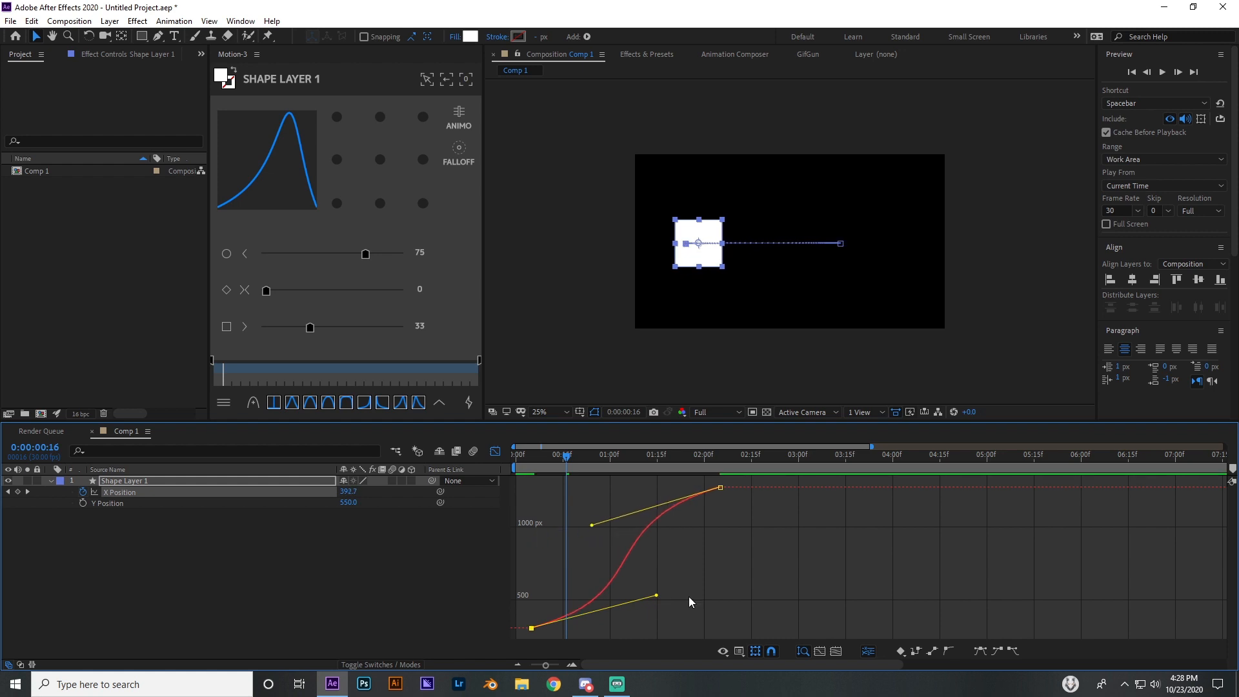
- Lengthen the start keyframe's handle on the X Position curve to steepen its middle, and raise the end keyframe's handle slightly
drag(656, 595, 720, 594)
drag(593, 528, 563, 509)
drag(729, 480, 697, 499)
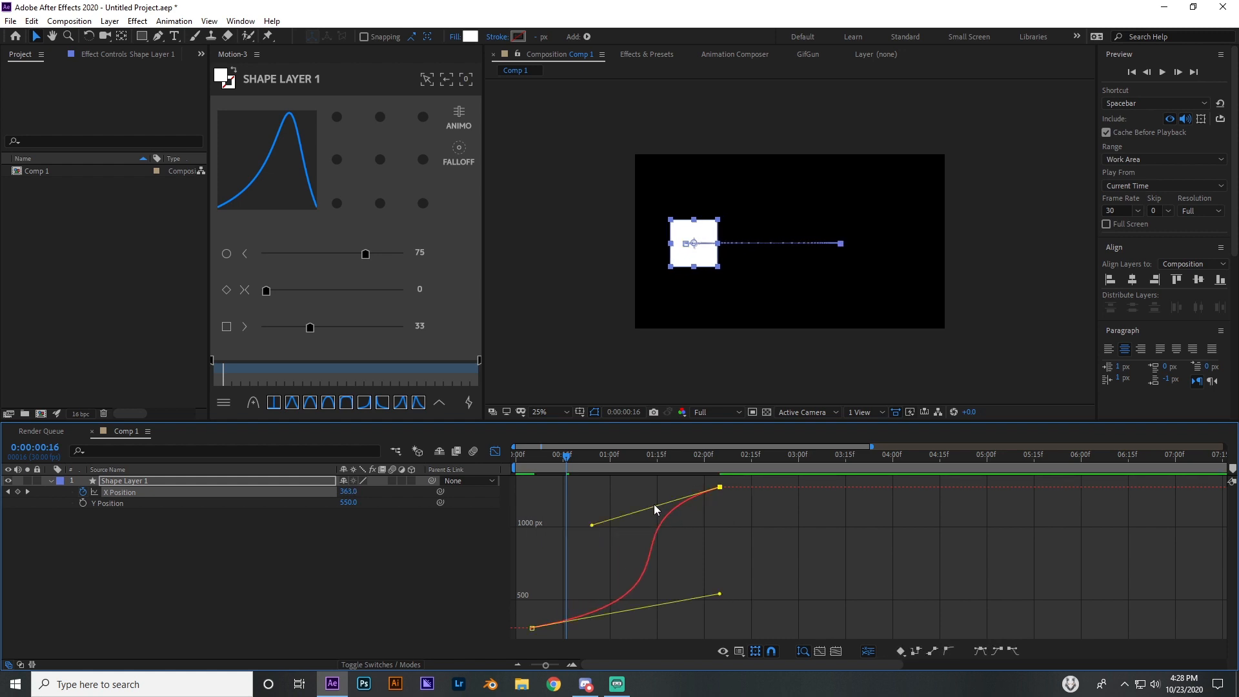
mouse_move(592, 526)
mouse_down()
mouse_move(486, 518)
mouse_move(590, 494)
mouse_move(590, 505)
mouse_up()
- Shorten the end keyframe's influence handle slightly in the X Position speed graph, and return to the value graph
right_click(630, 545)
click(689, 432)
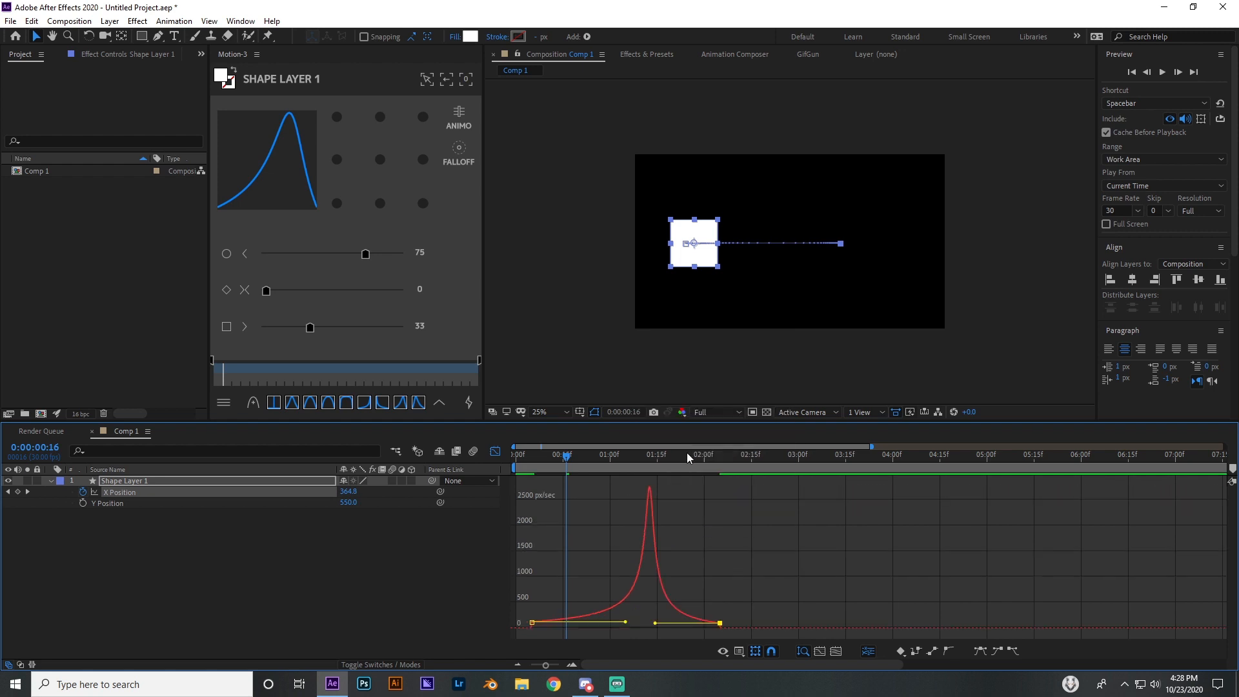
mouse_move(654, 628)
mouse_down()
mouse_move(603, 624)
mouse_move(661, 623)
mouse_up()
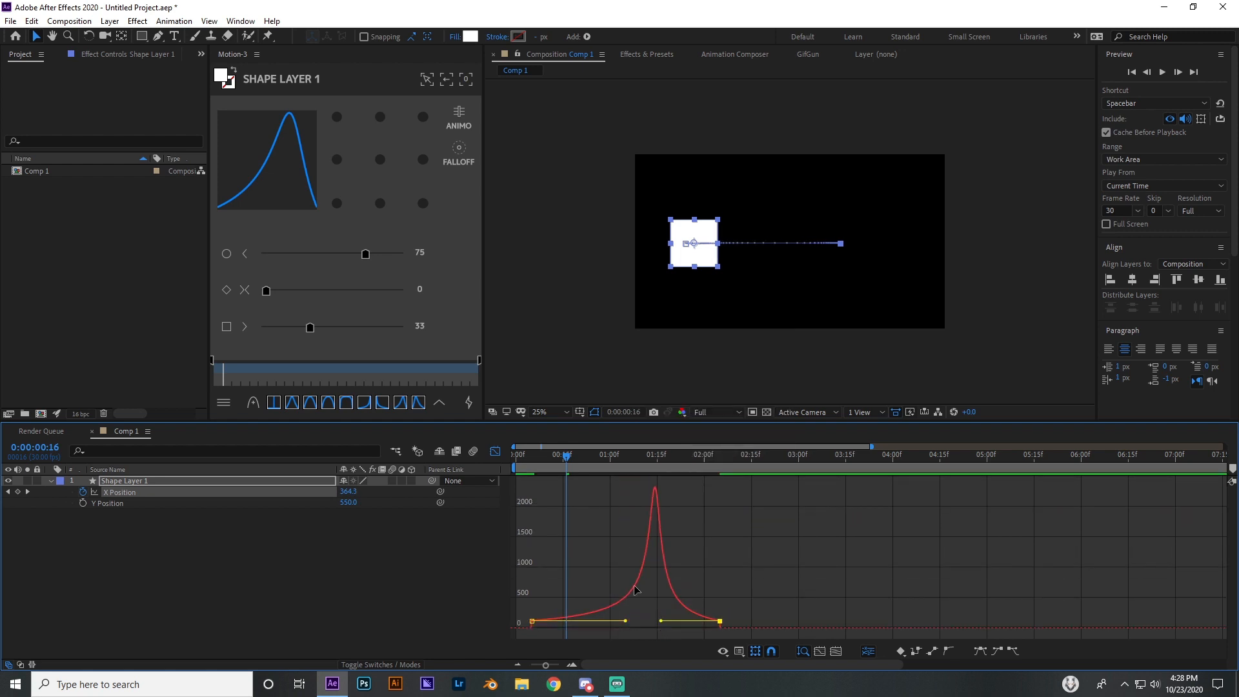
click(495, 451)
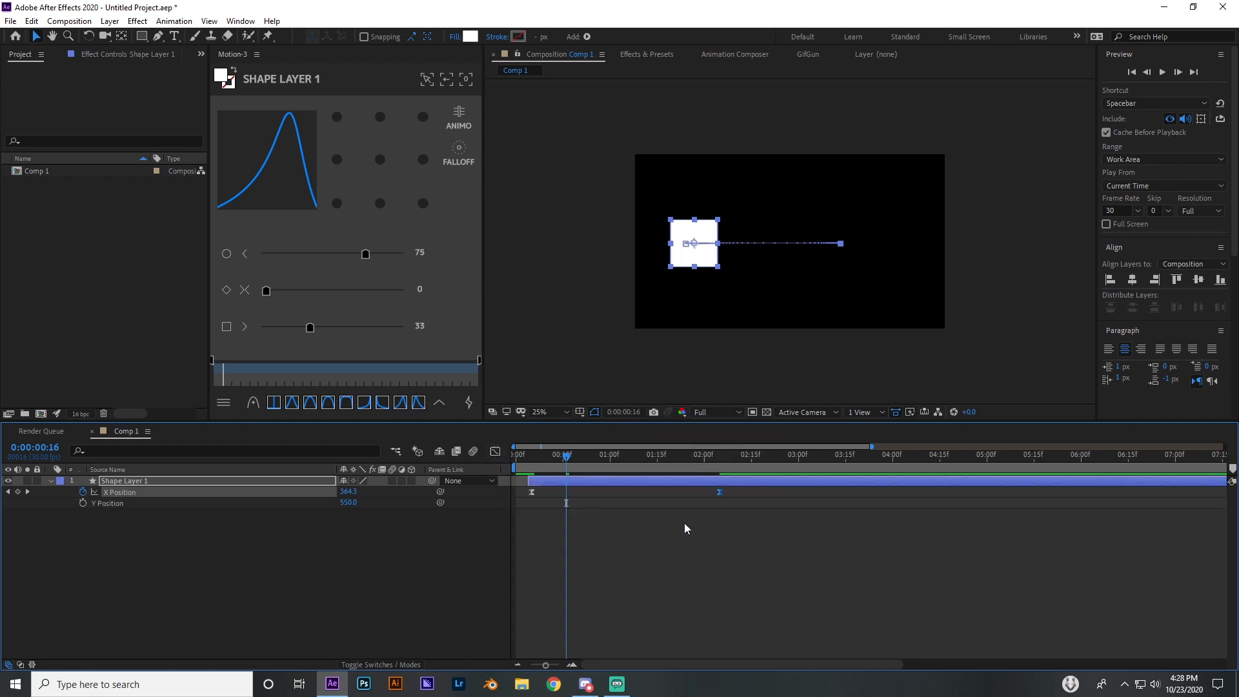
click(495, 451)
right_click(589, 524)
click(620, 398)
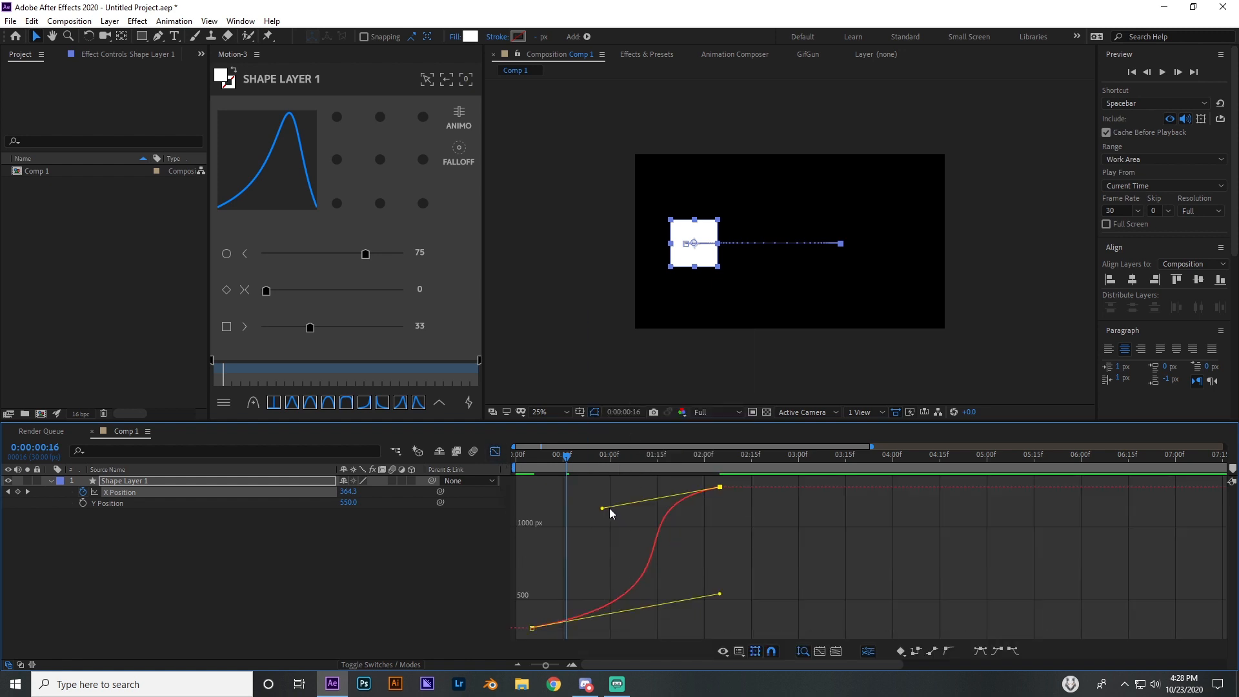
- Fine-tune both X Position curve handles, return to the keyframe view, and scrub the motion through to 0:00:02:11
drag(609, 508, 589, 518)
drag(720, 594, 697, 606)
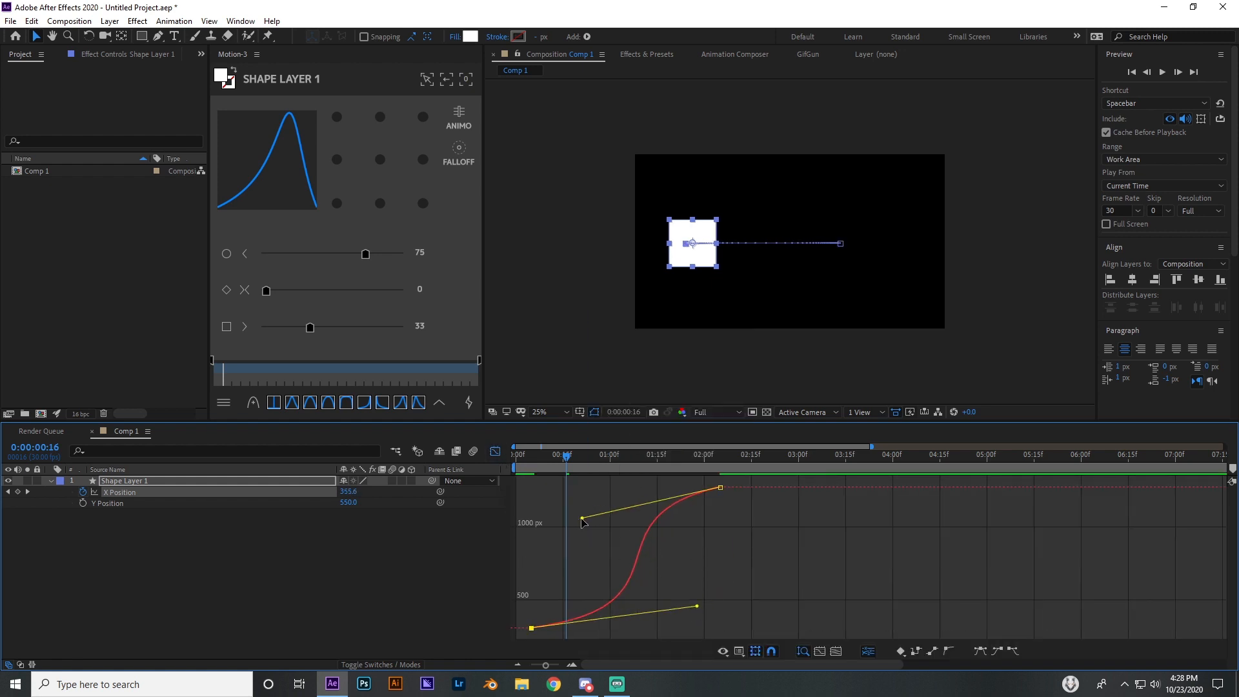
drag(582, 520, 613, 511)
click(495, 451)
drag(566, 456, 739, 476)
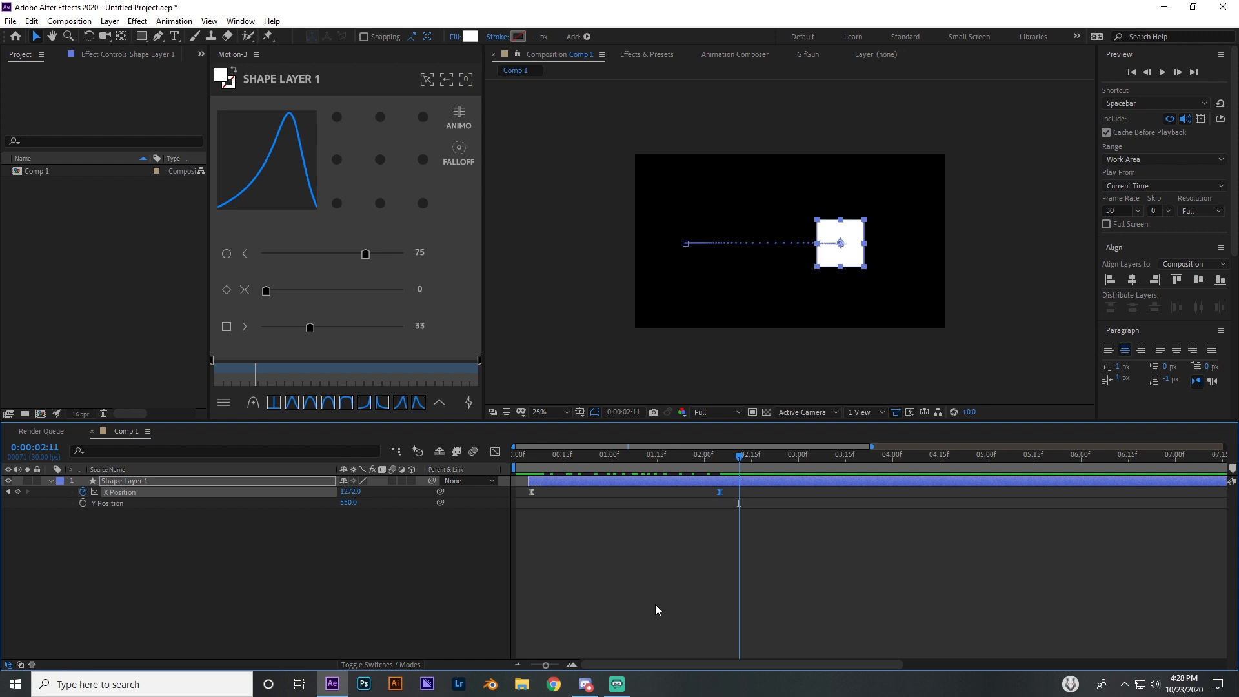
- Remove all X Position keyframes and delete Shape Layer 1 from the composition
click(171, 523)
click(138, 490)
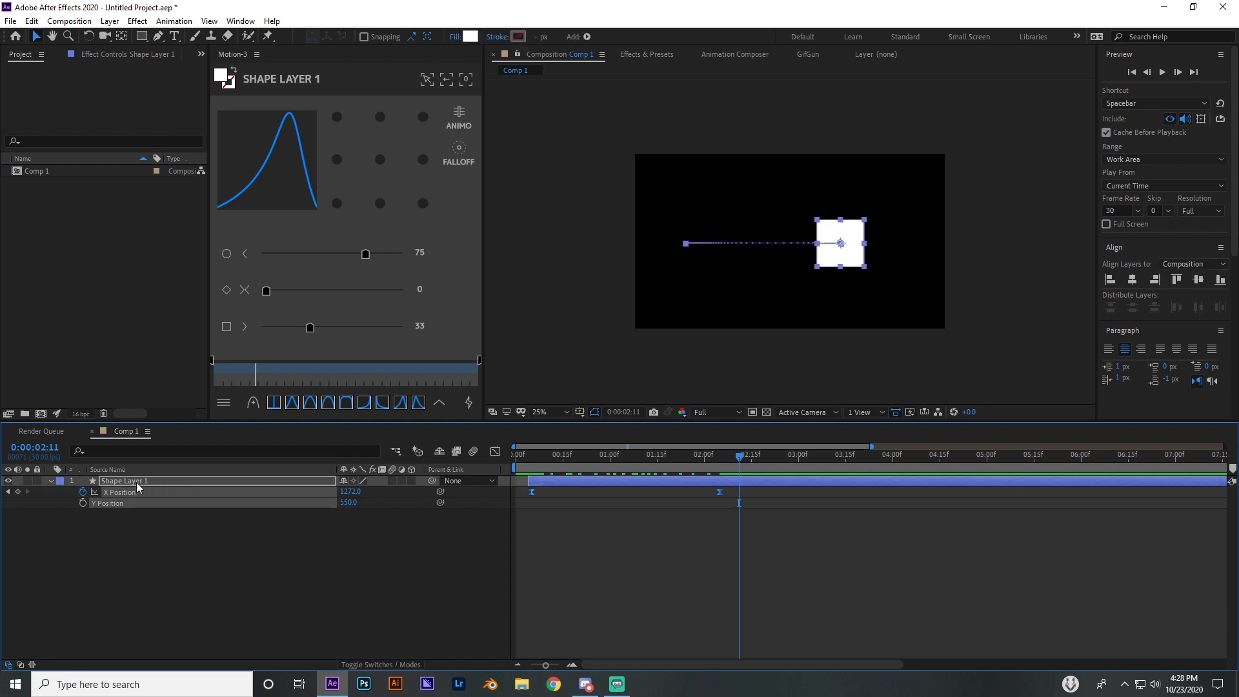
key(Delete)
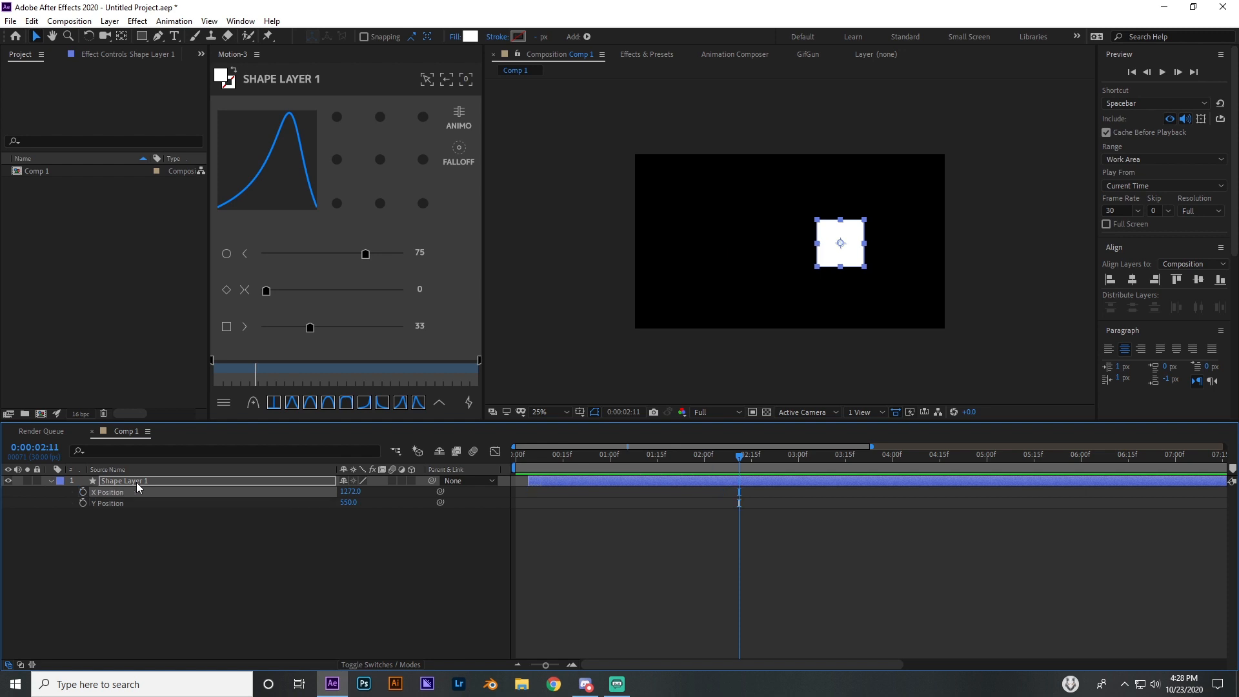
key(Delete)
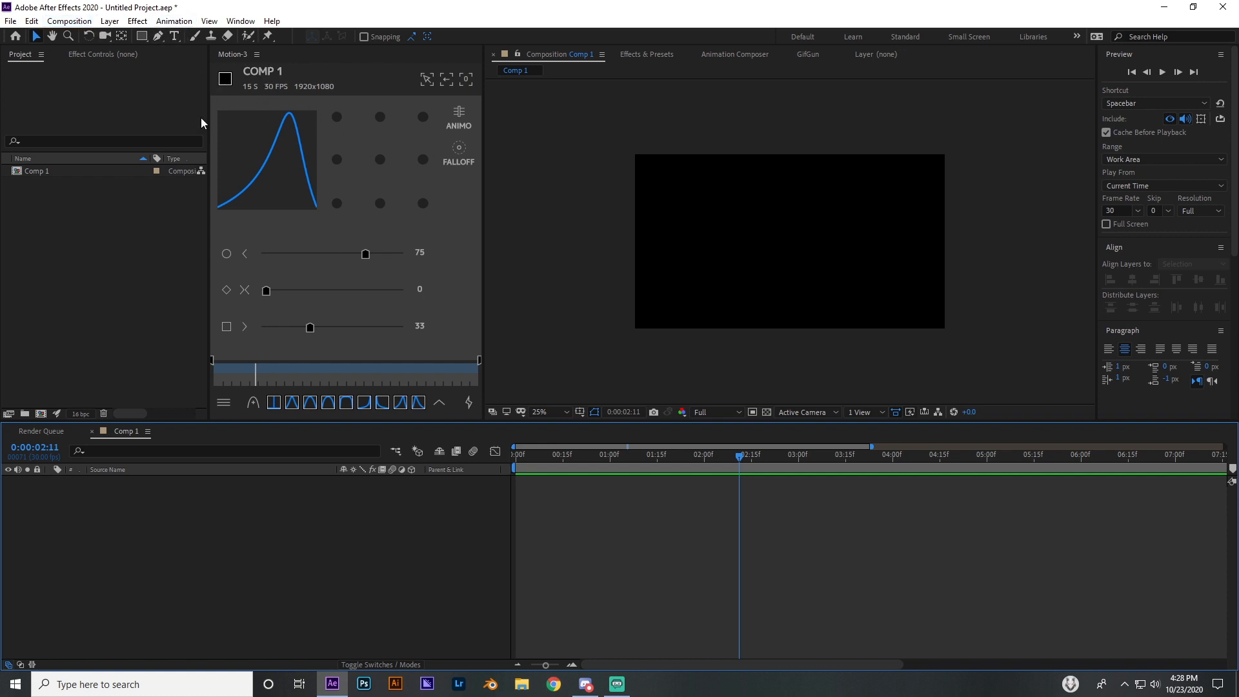
- Remove the Motion-3 panel from the workspace
right_click(228, 54)
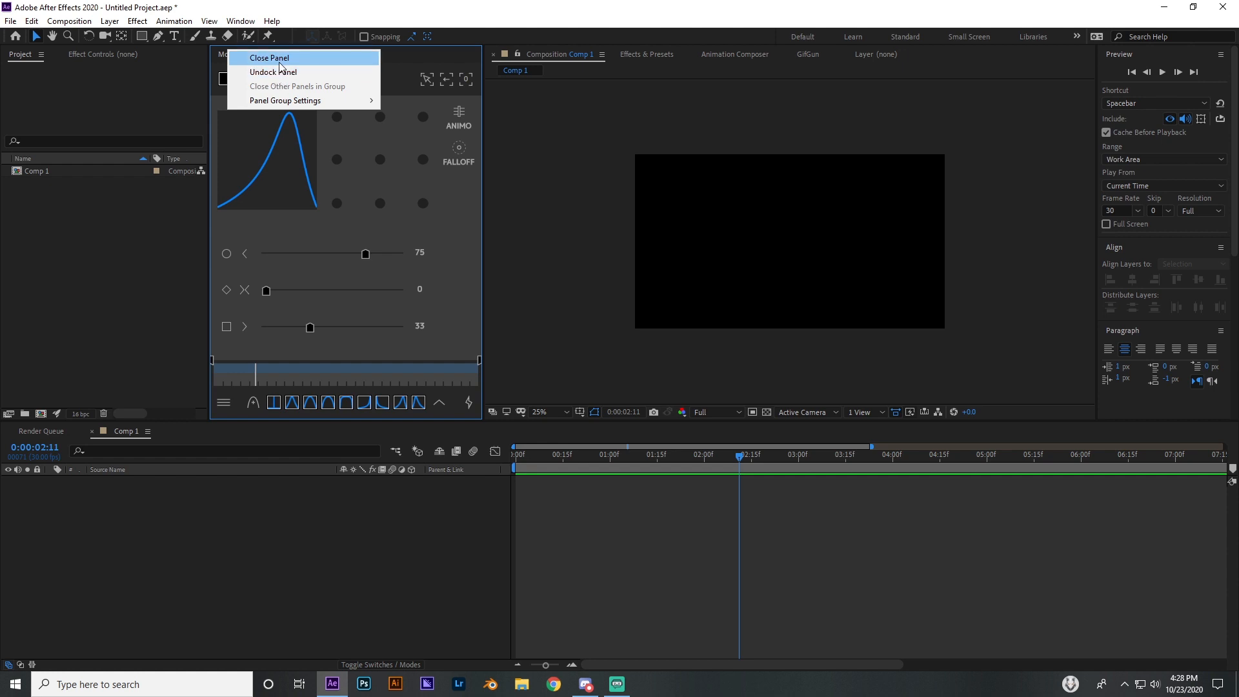
click(188, 235)
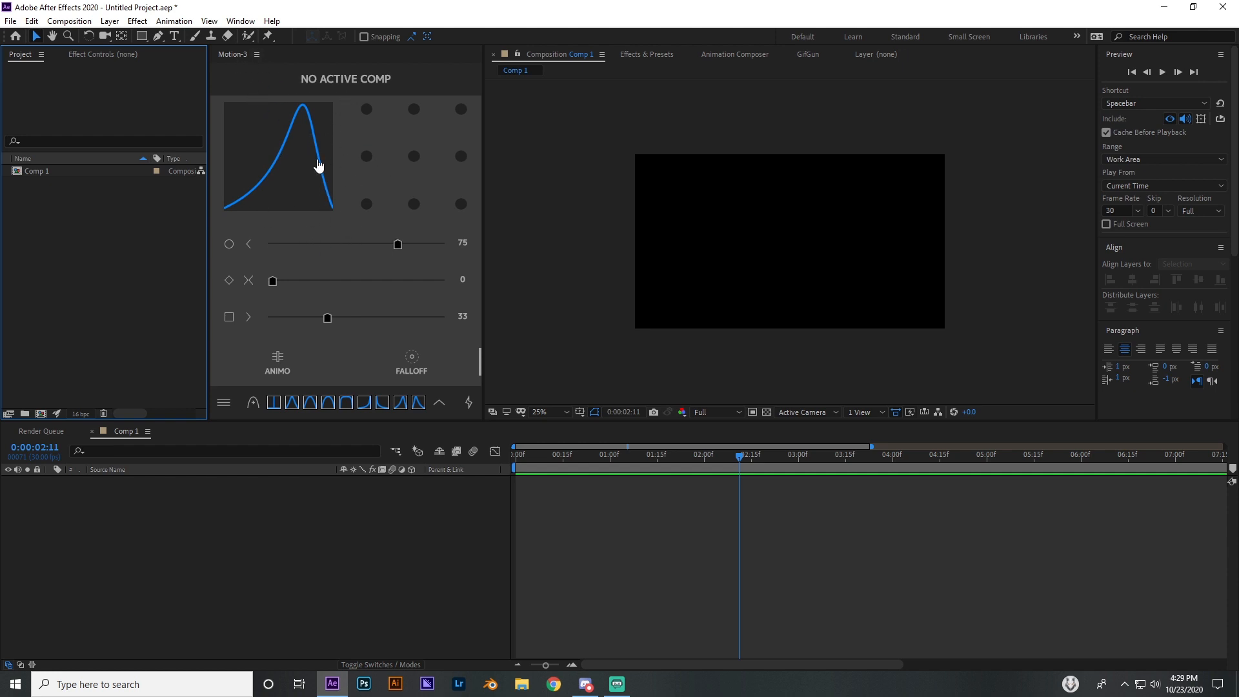
right_click(242, 54)
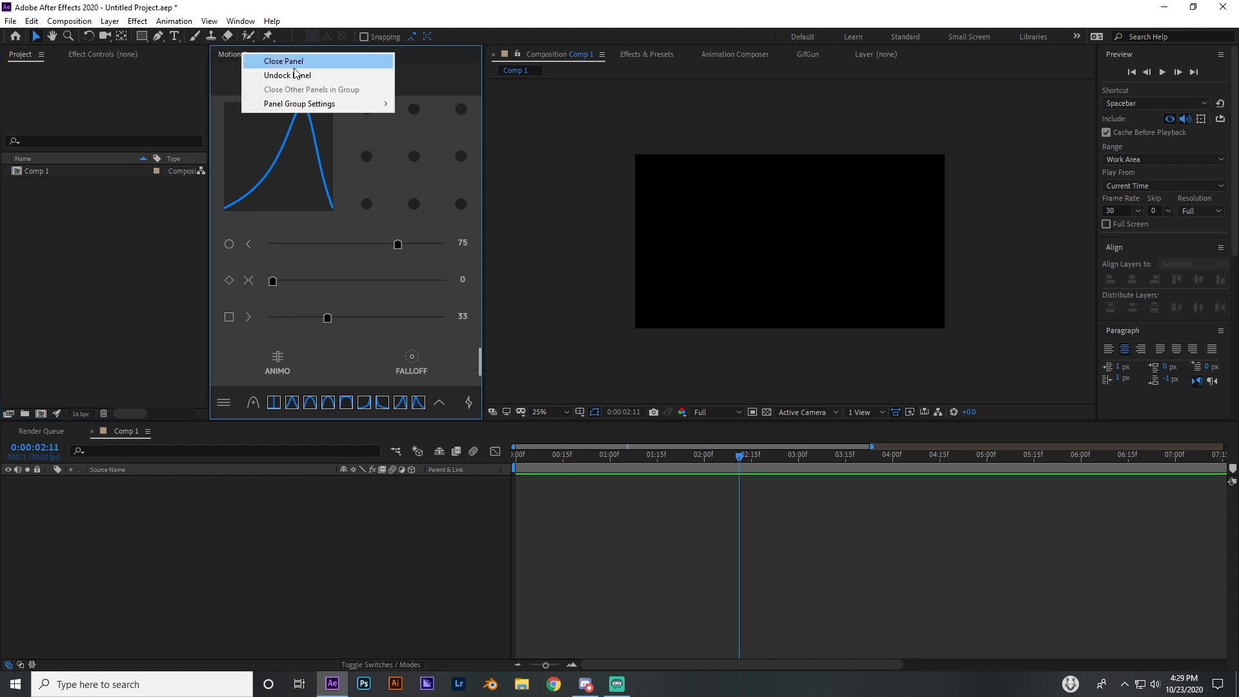
click(303, 75)
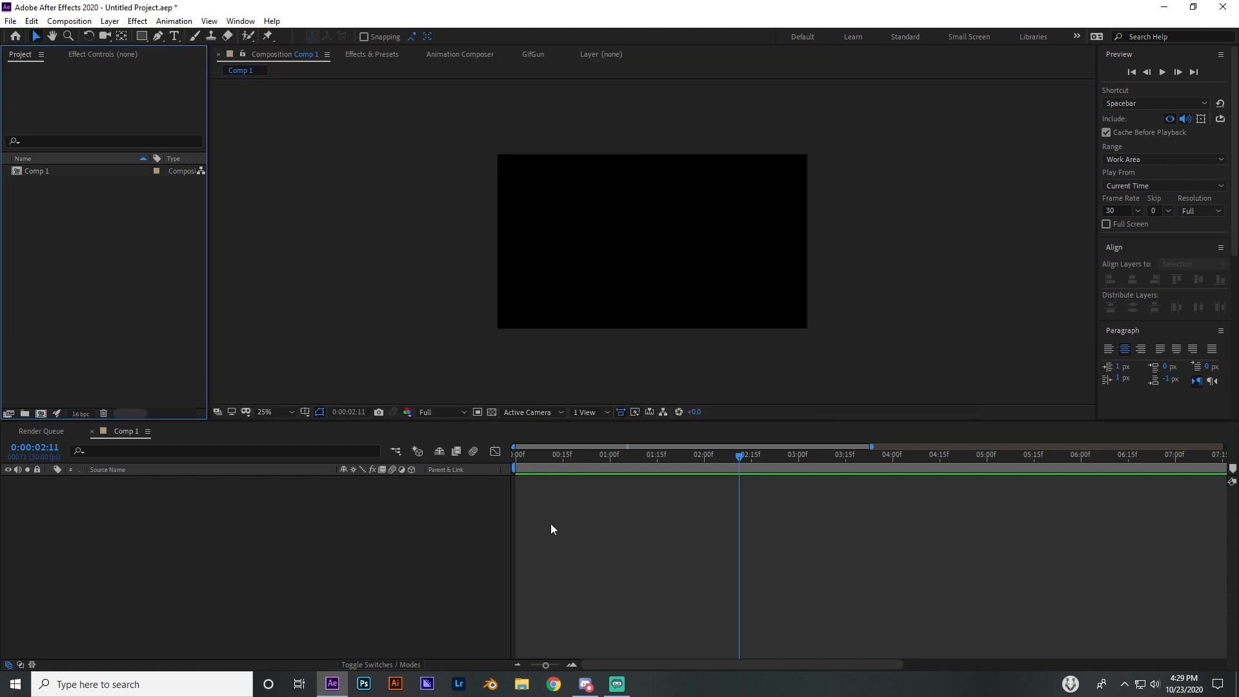
- Draw a white square with the Rectangle tool and centre it horizontally and vertically in the composition
click(141, 36)
mouse_move(618, 220)
mouse_down()
mouse_move(704, 278)
mouse_move(703, 308)
mouse_move(638, 252)
mouse_up()
key(v)
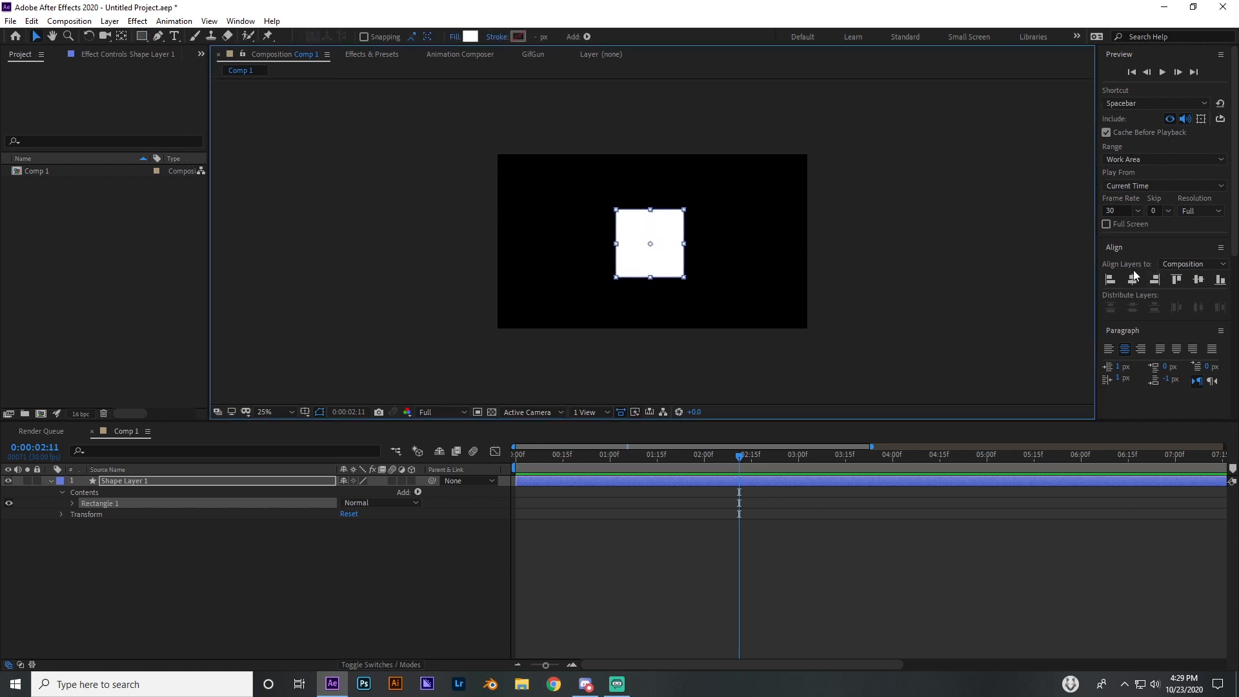
click(1132, 279)
click(1199, 279)
click(751, 534)
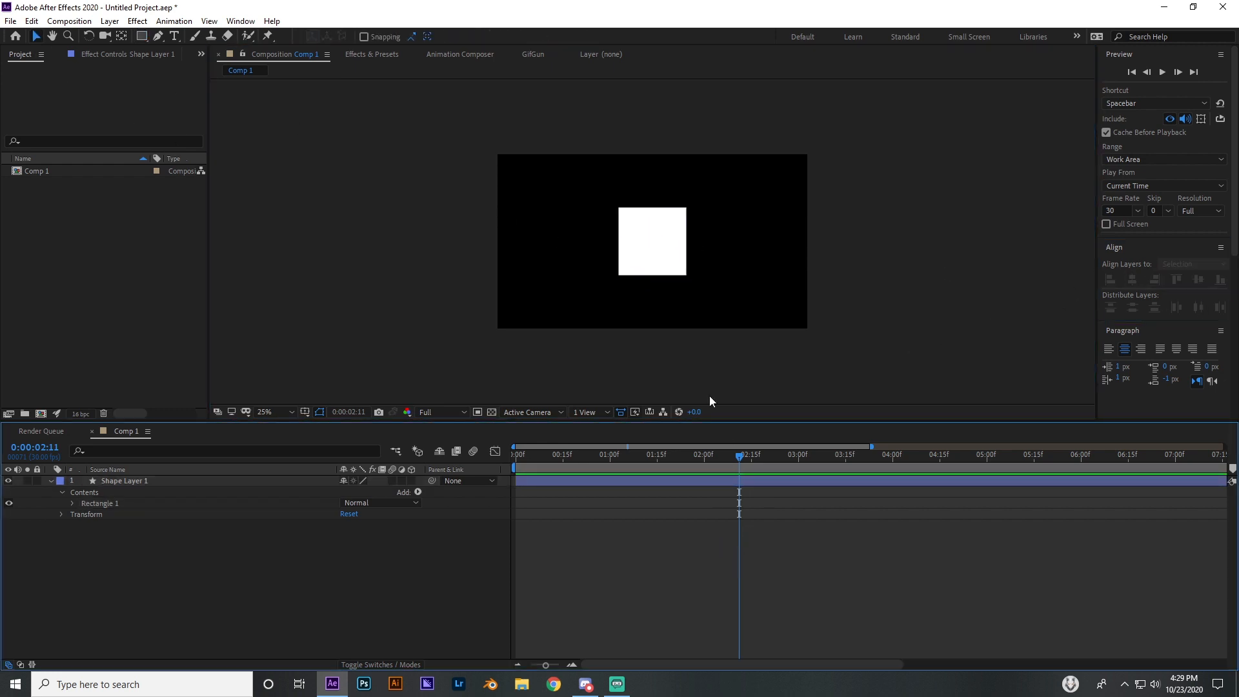
- Apply the Fill effect to the square's shape layer
click(647, 247)
click(647, 577)
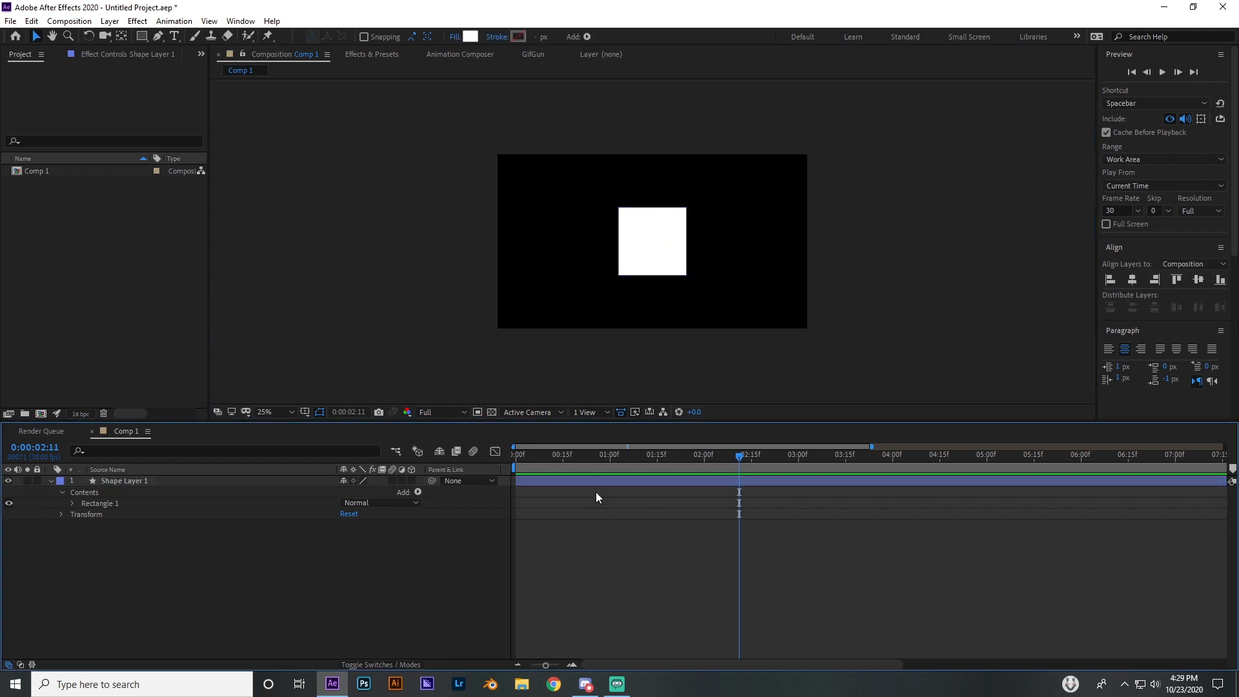
click(594, 483)
key(ctrl+space)
text(fill)
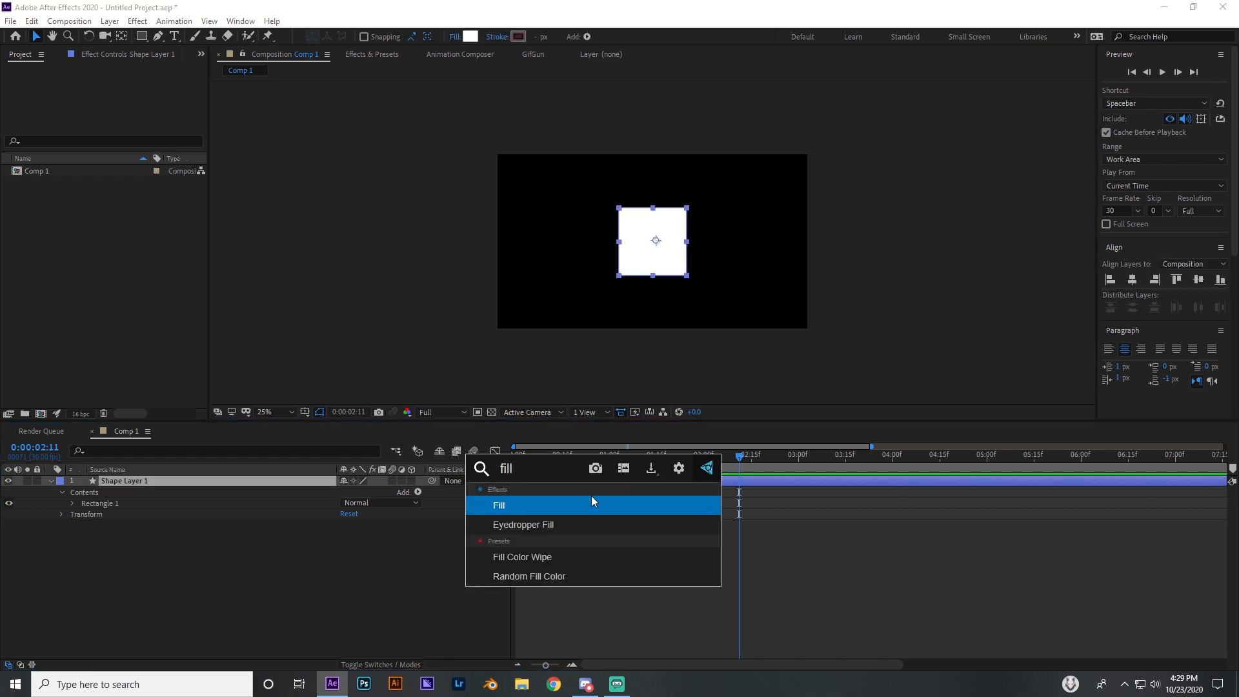
click(592, 502)
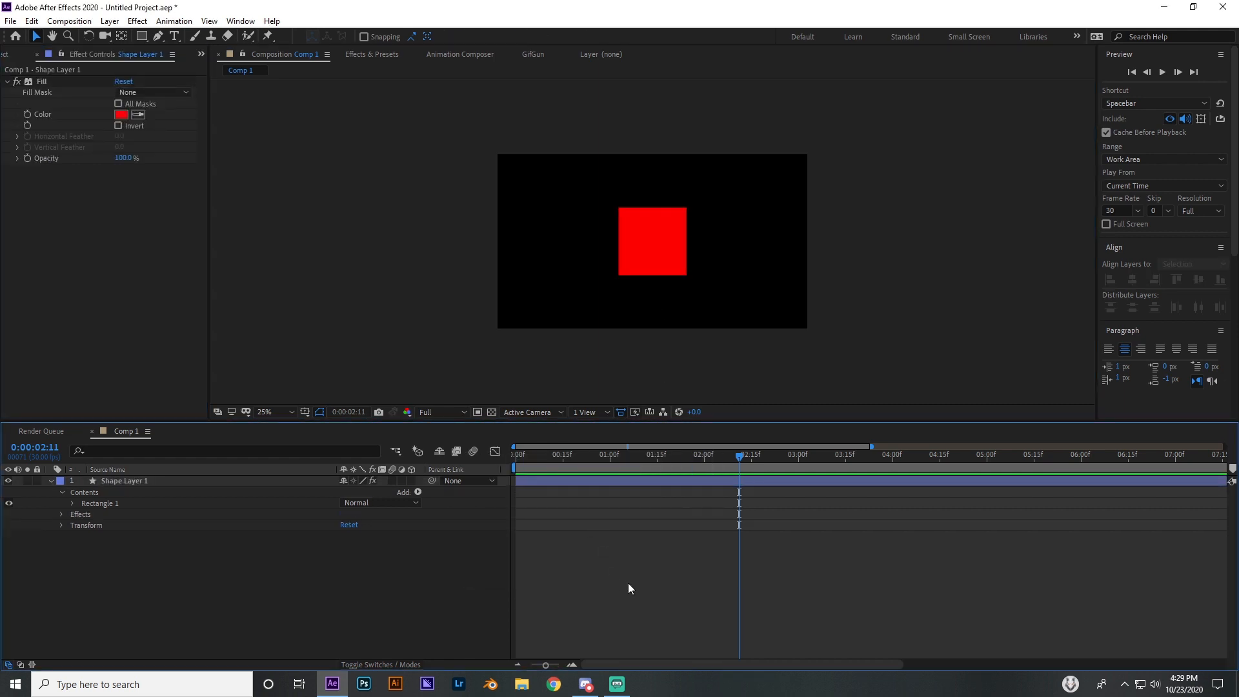
- Change the Fill effect's color to a bright blue and deselect the layer
click(121, 115)
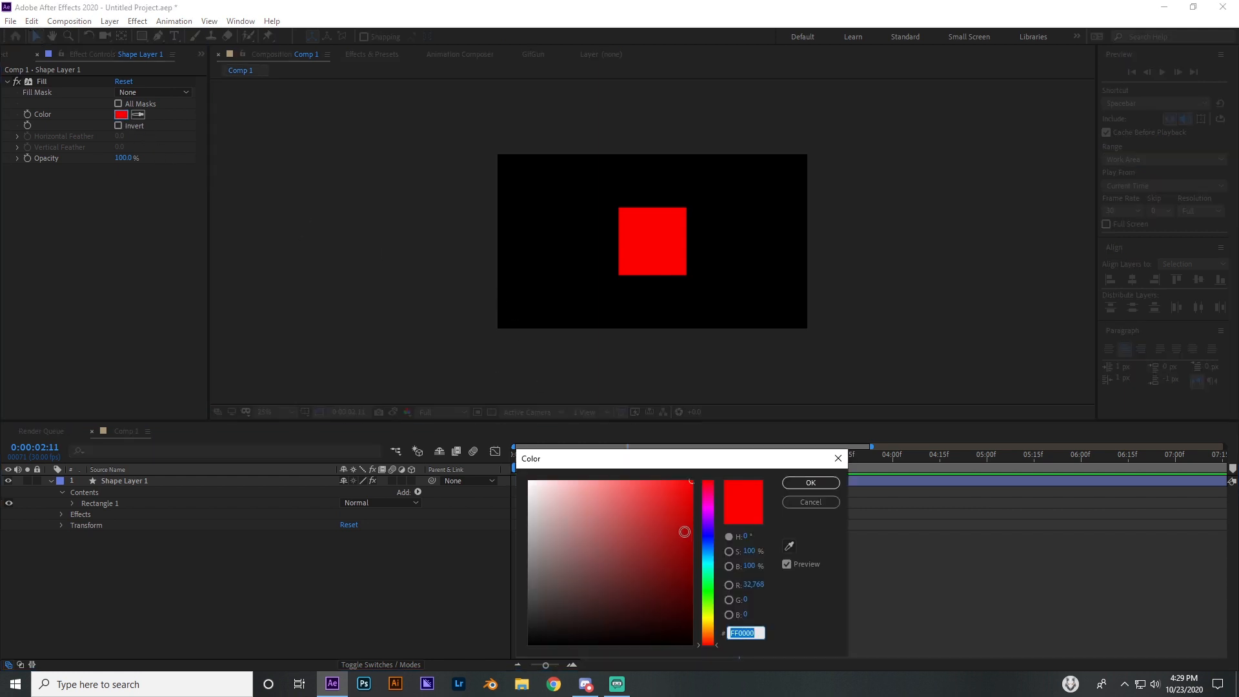
click(707, 546)
drag(684, 489, 657, 441)
click(797, 482)
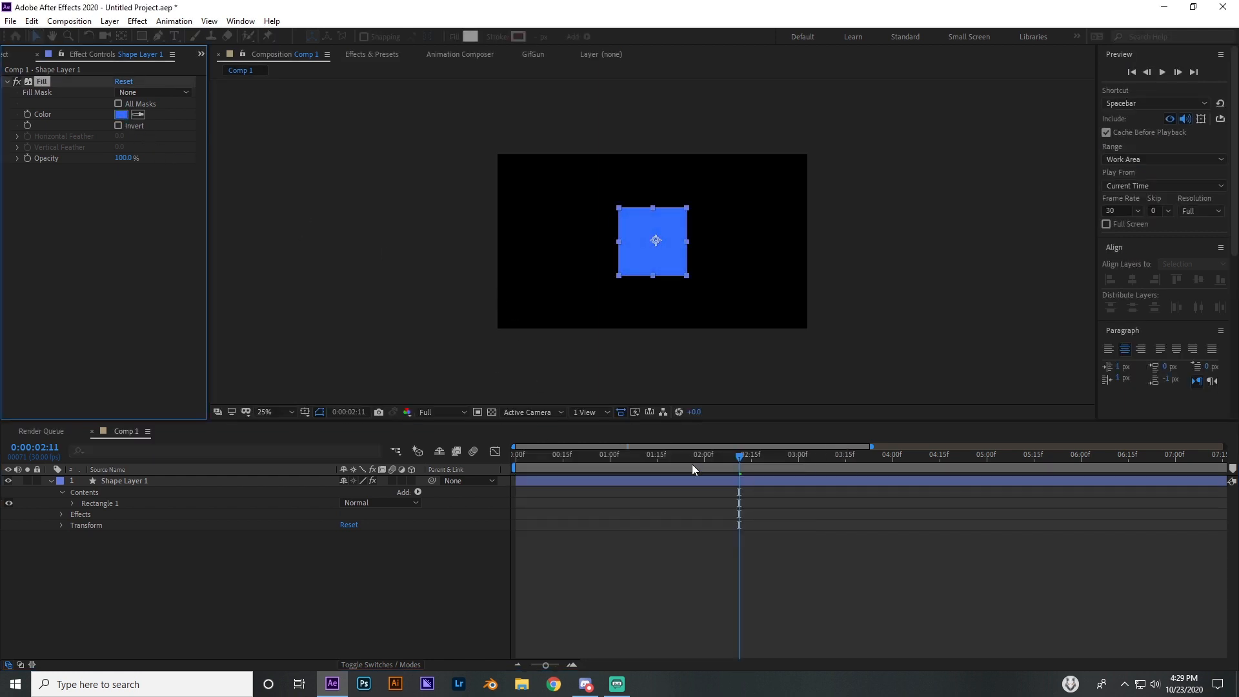
click(688, 480)
click(562, 325)
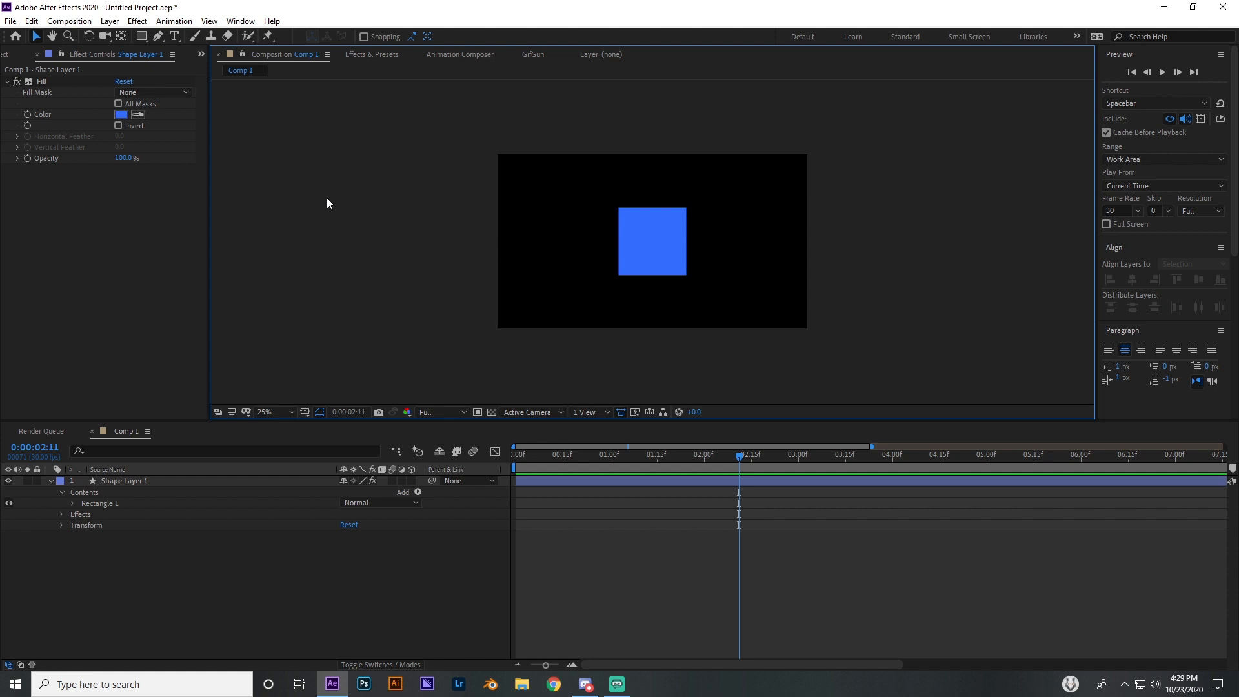
- Show the Essential Graphics panel and choose Comp 1 as the master composition
click(241, 21)
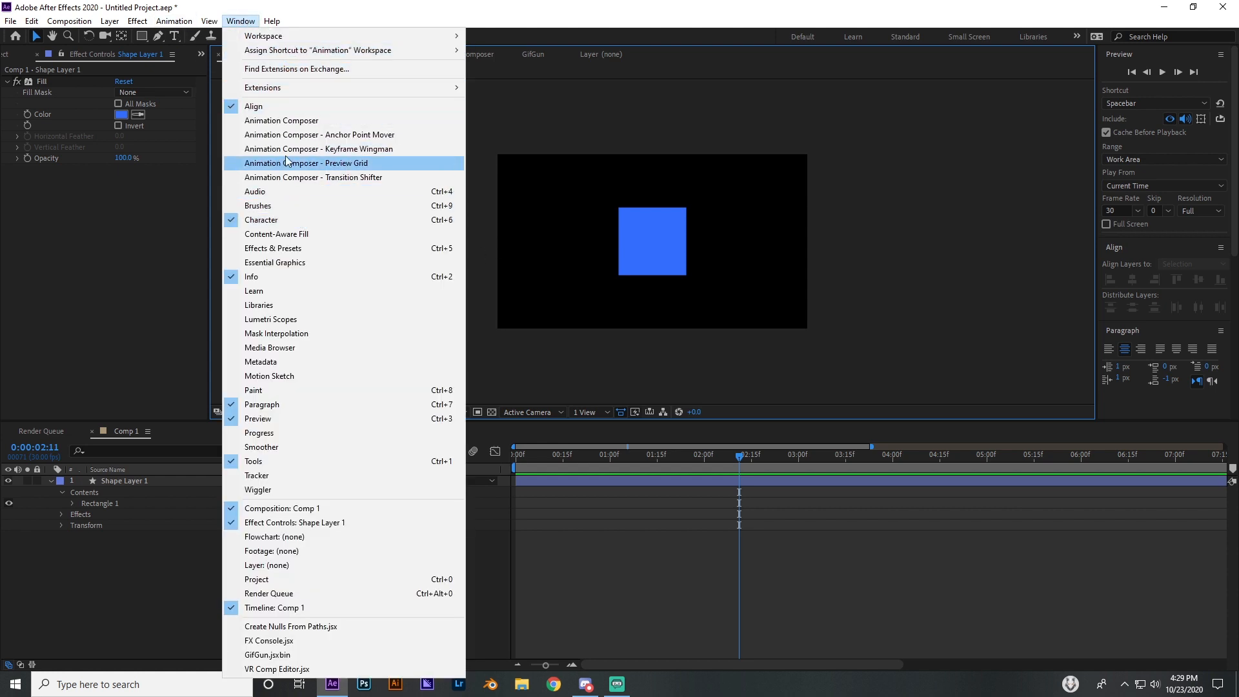
click(298, 263)
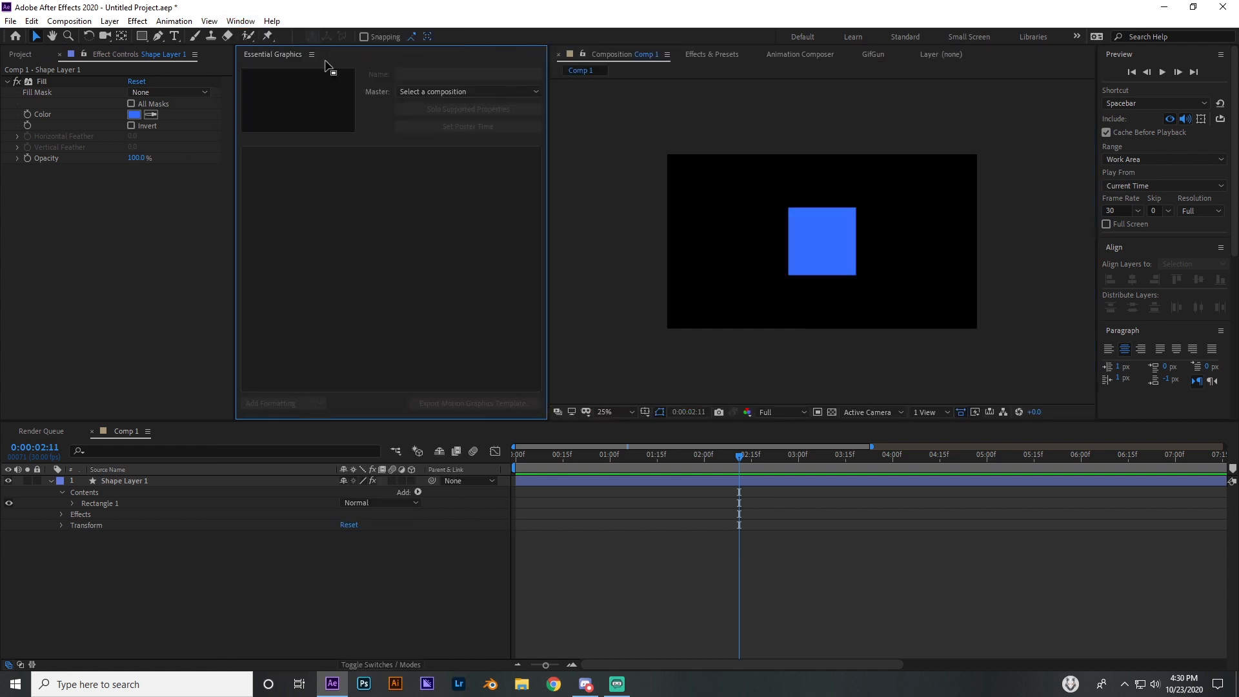
click(20, 54)
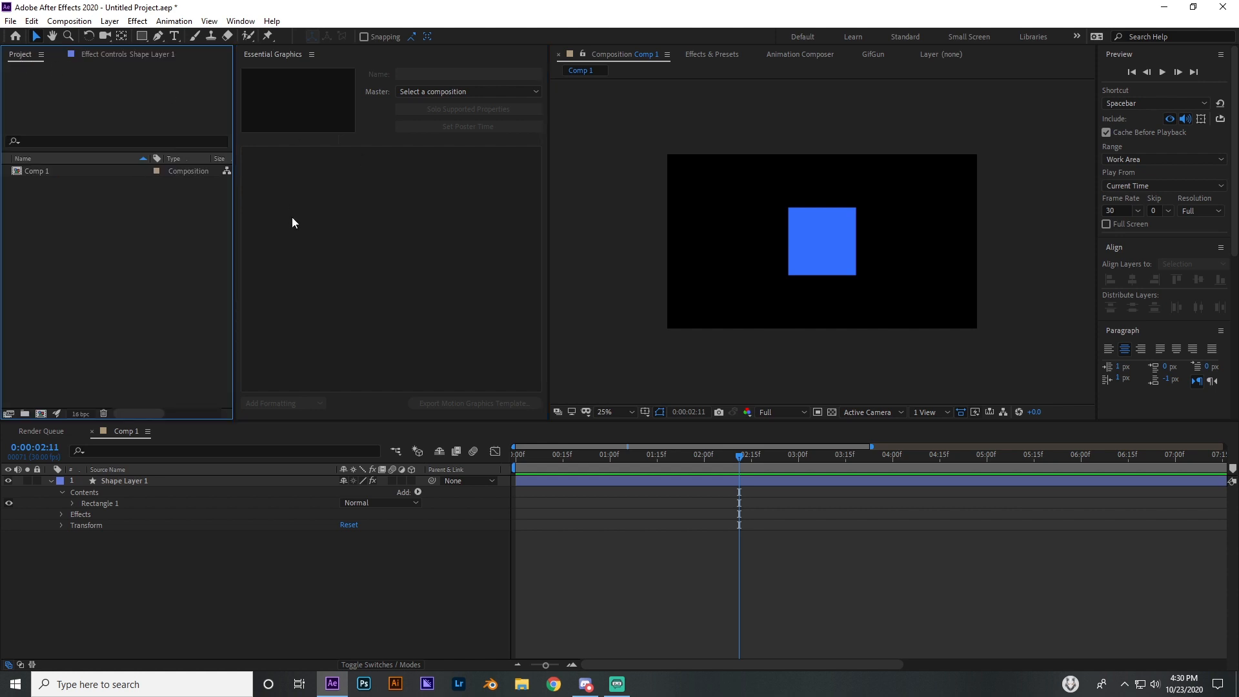
click(48, 172)
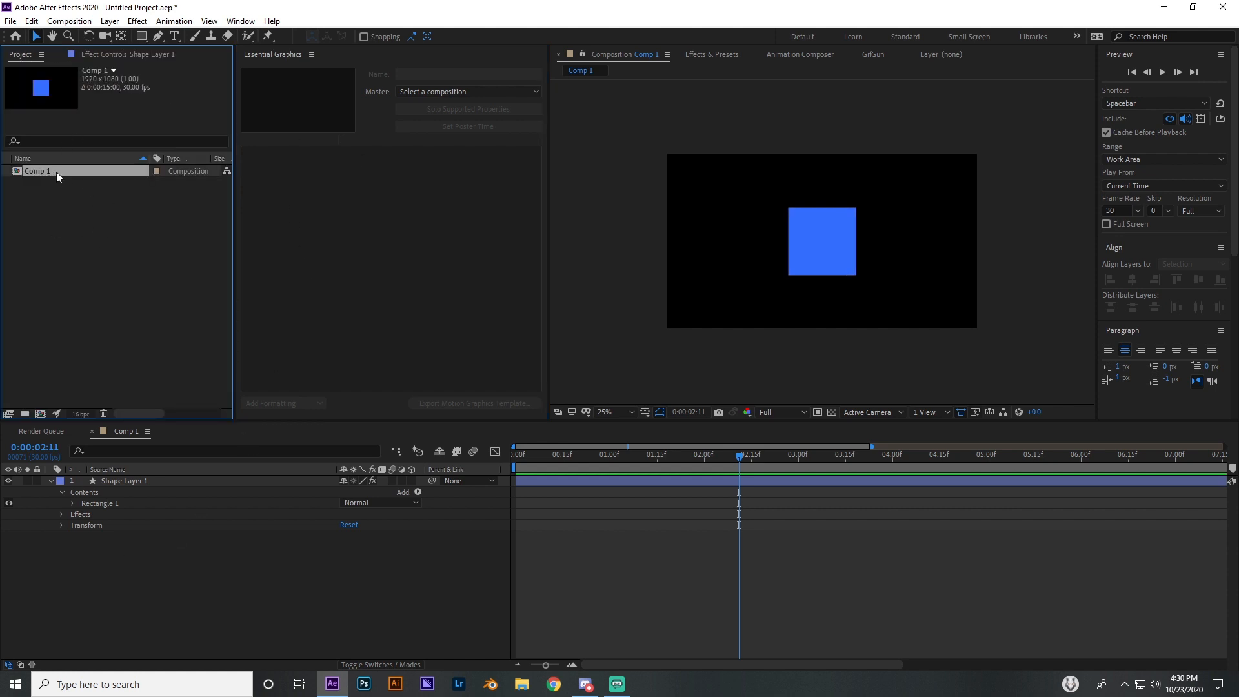
click(415, 94)
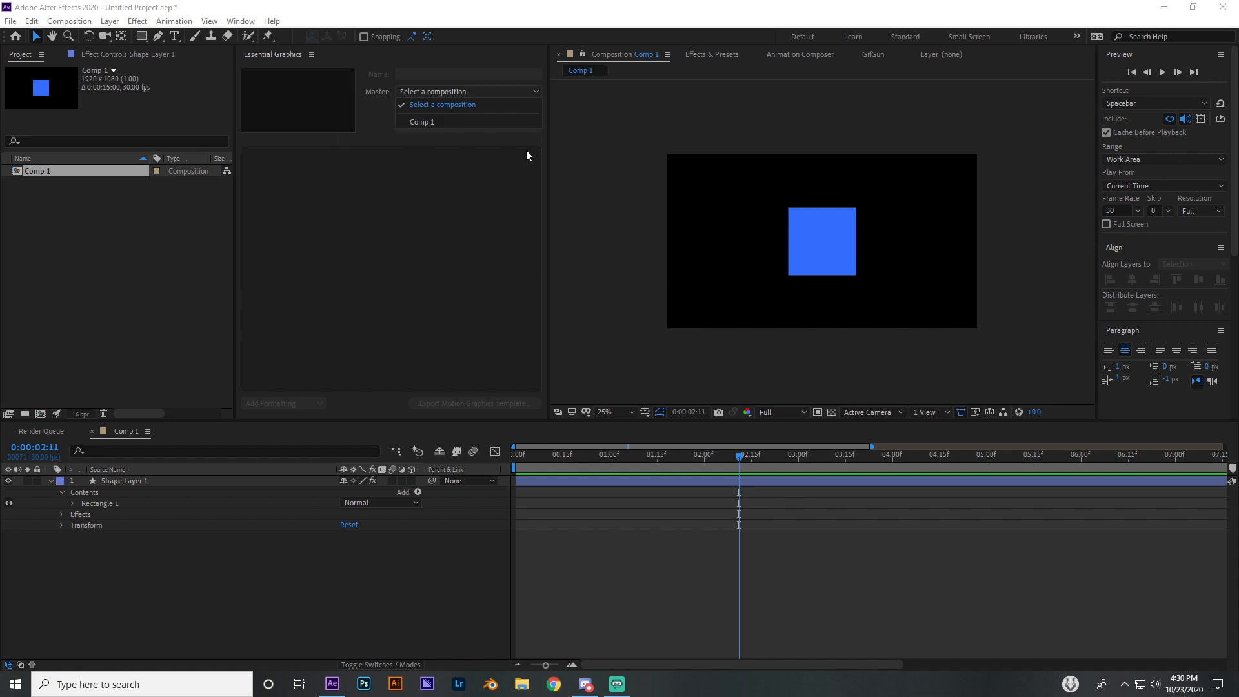
click(453, 132)
click(451, 92)
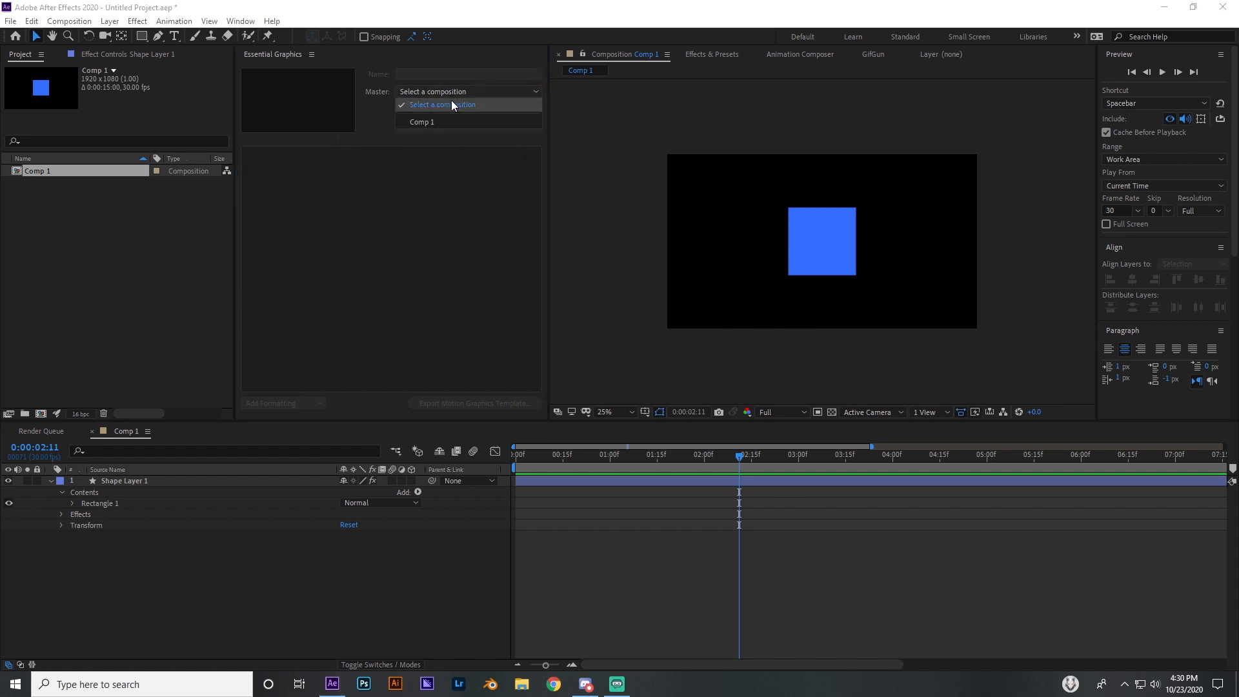
click(435, 123)
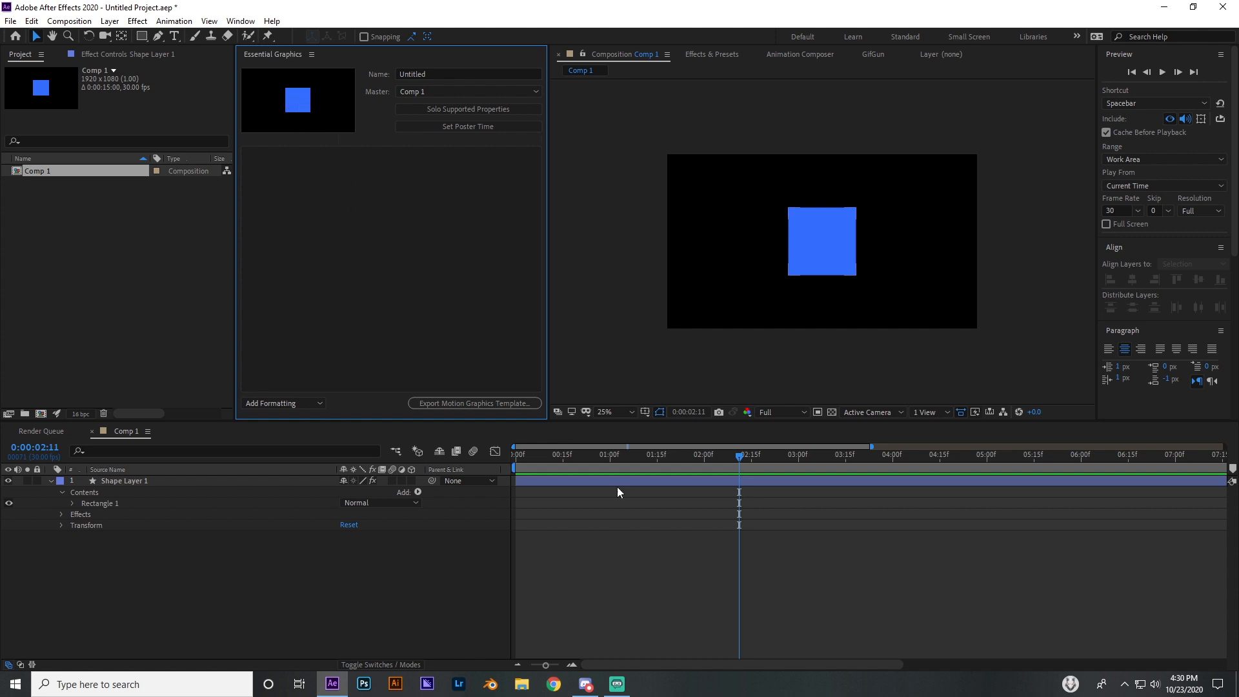
- Expose the Color and Opacity of Shape Layer 1's Fill effect as editable properties in Essential Graphics
click(146, 481)
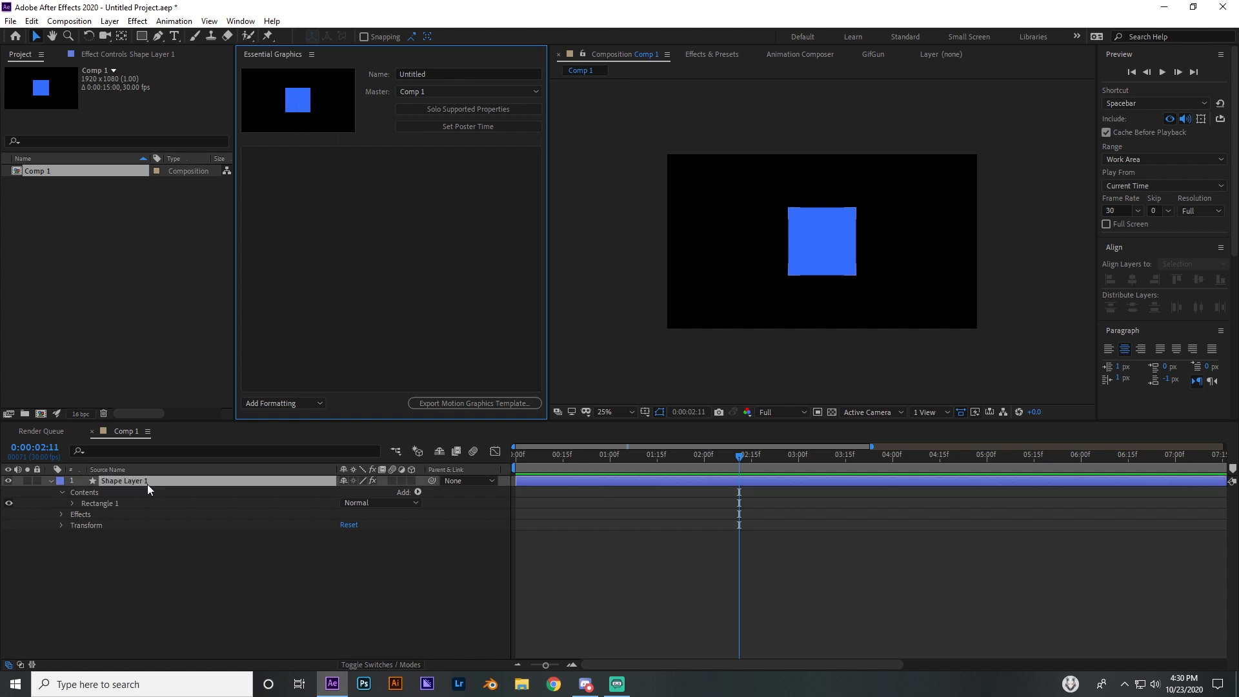
click(61, 514)
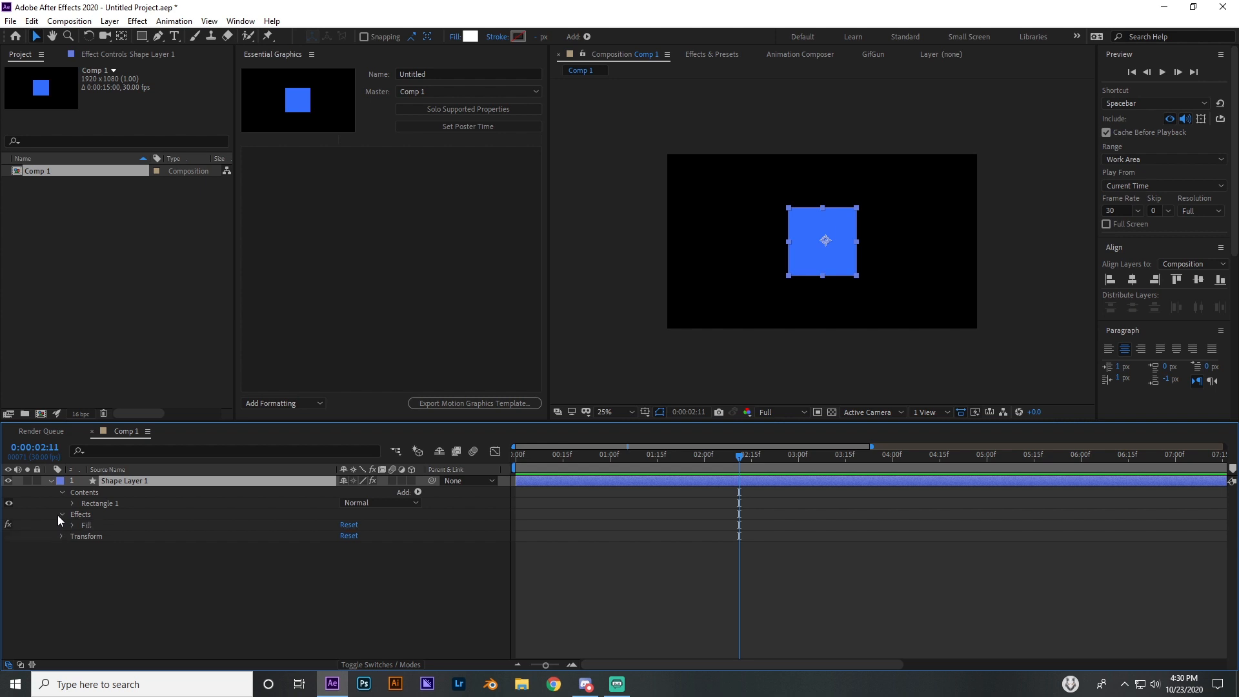
click(71, 525)
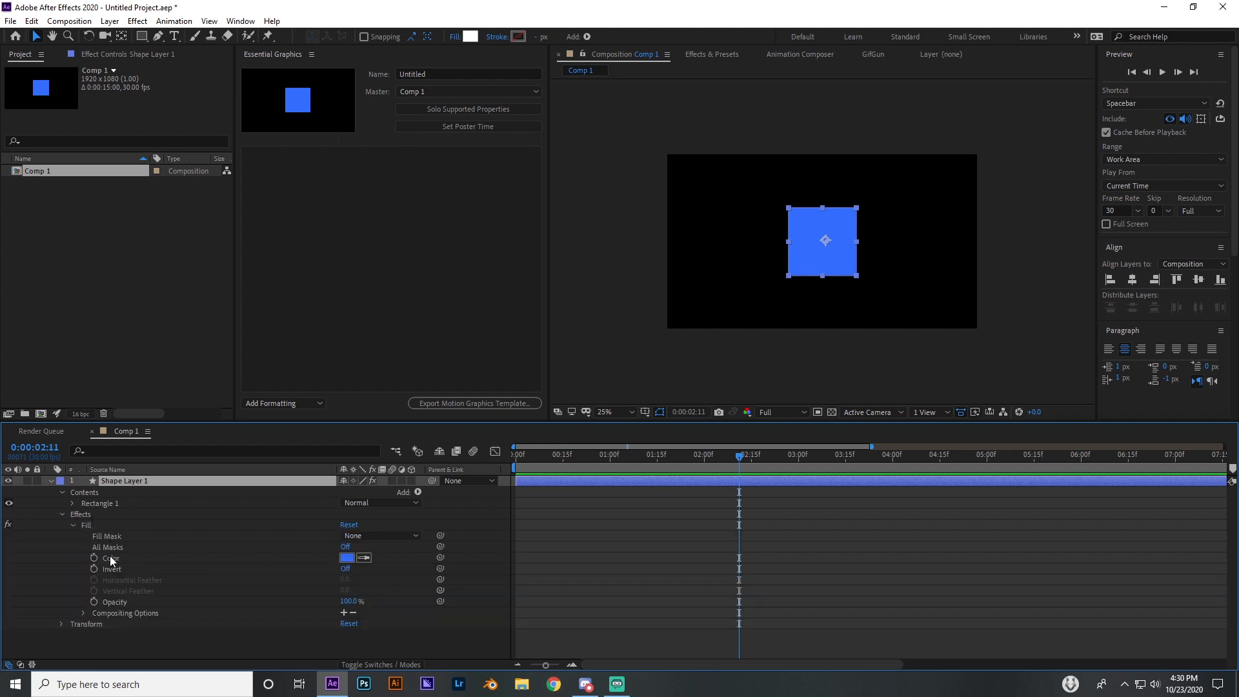
click(87, 525)
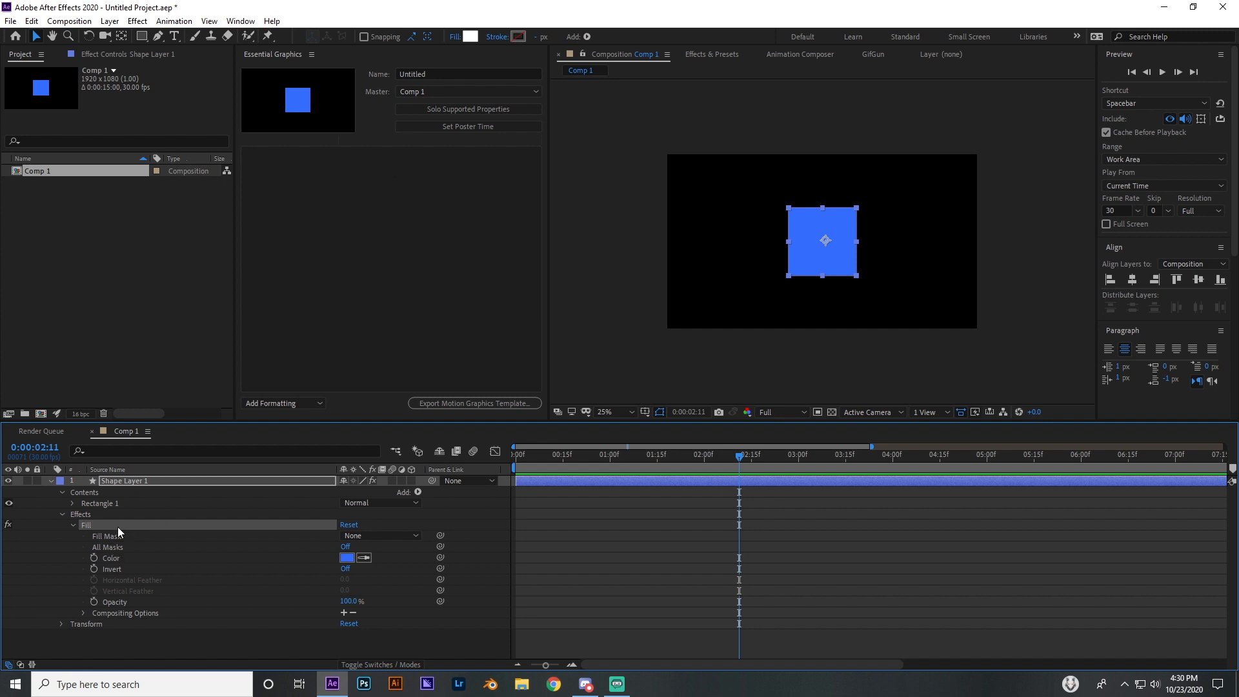
drag(111, 558, 283, 255)
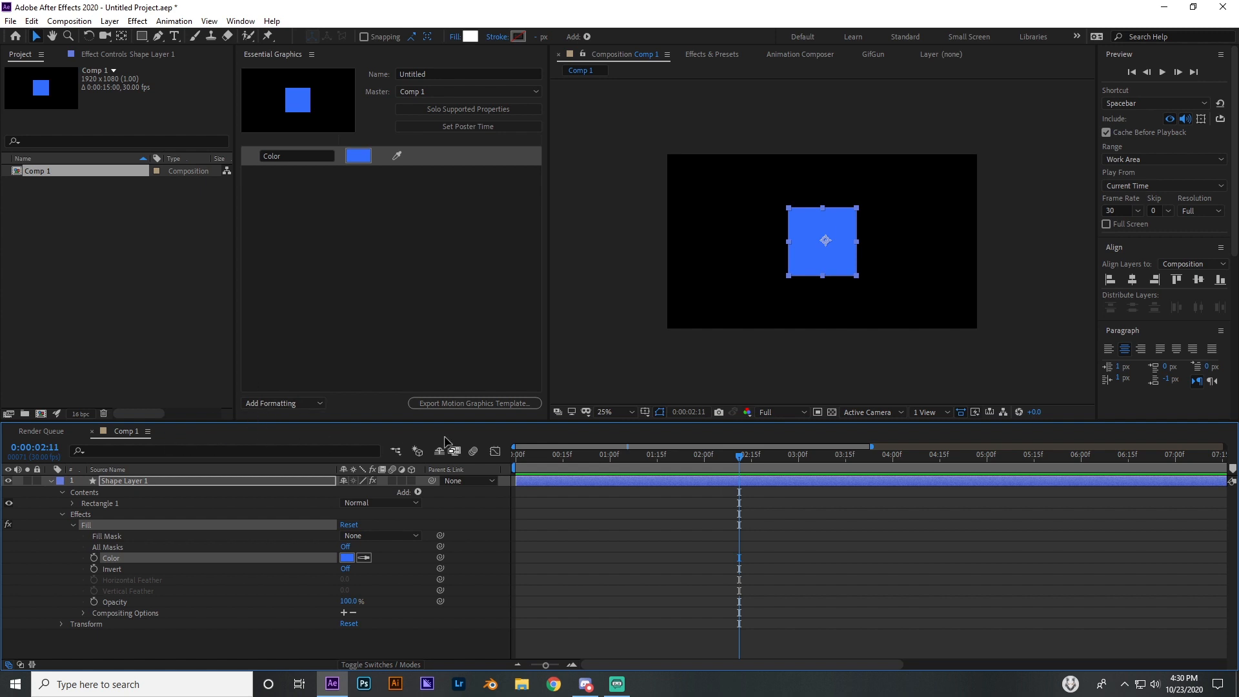
drag(115, 602, 306, 252)
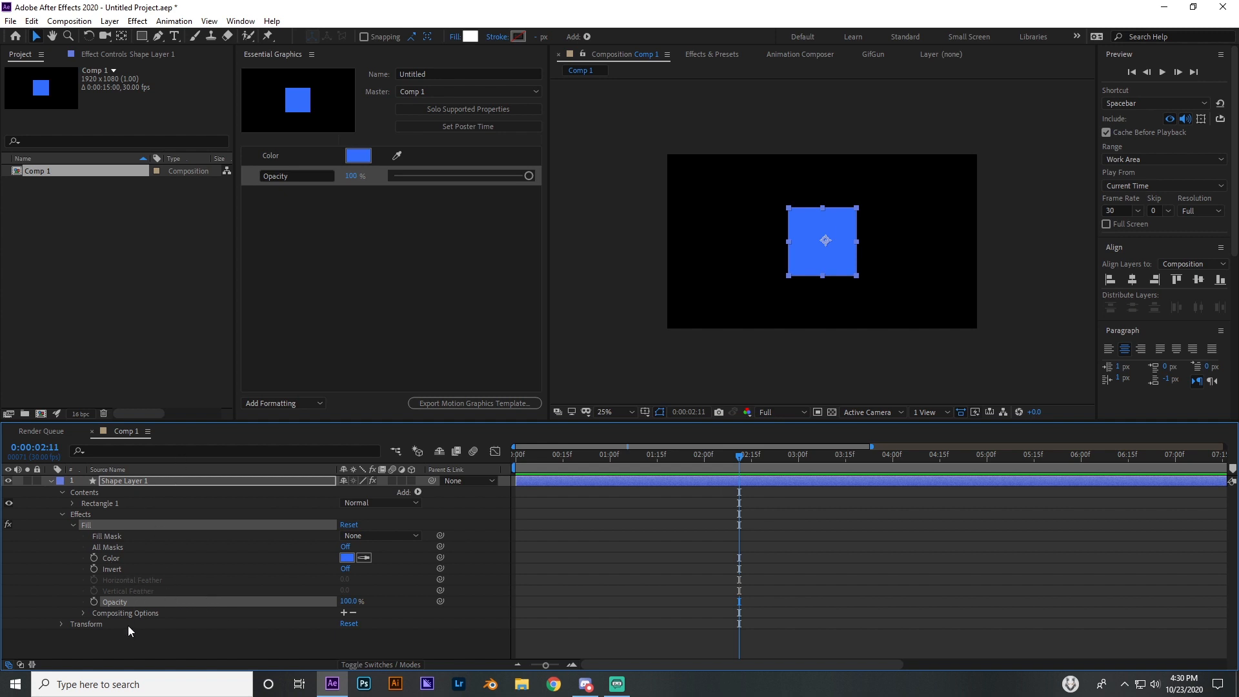
- Look through the Fill effect's Compositing Options and the contents that can be added to the shape layer, and collapse the layer
click(83, 614)
click(83, 613)
click(62, 515)
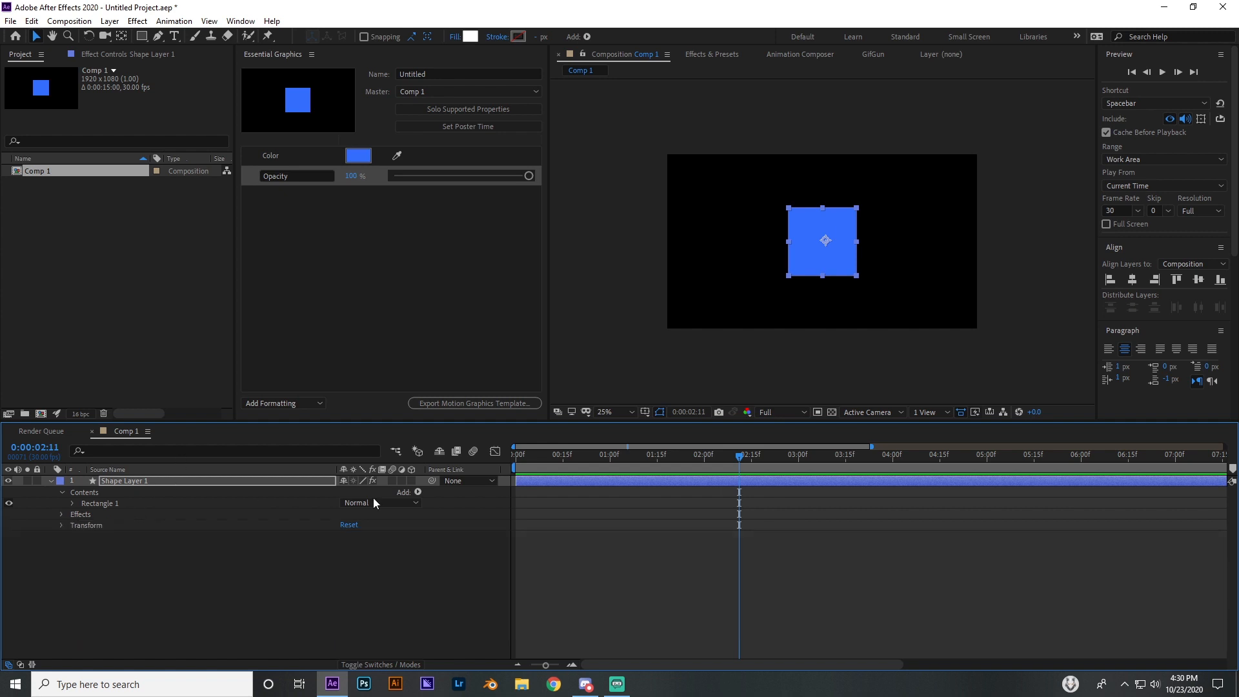
click(418, 492)
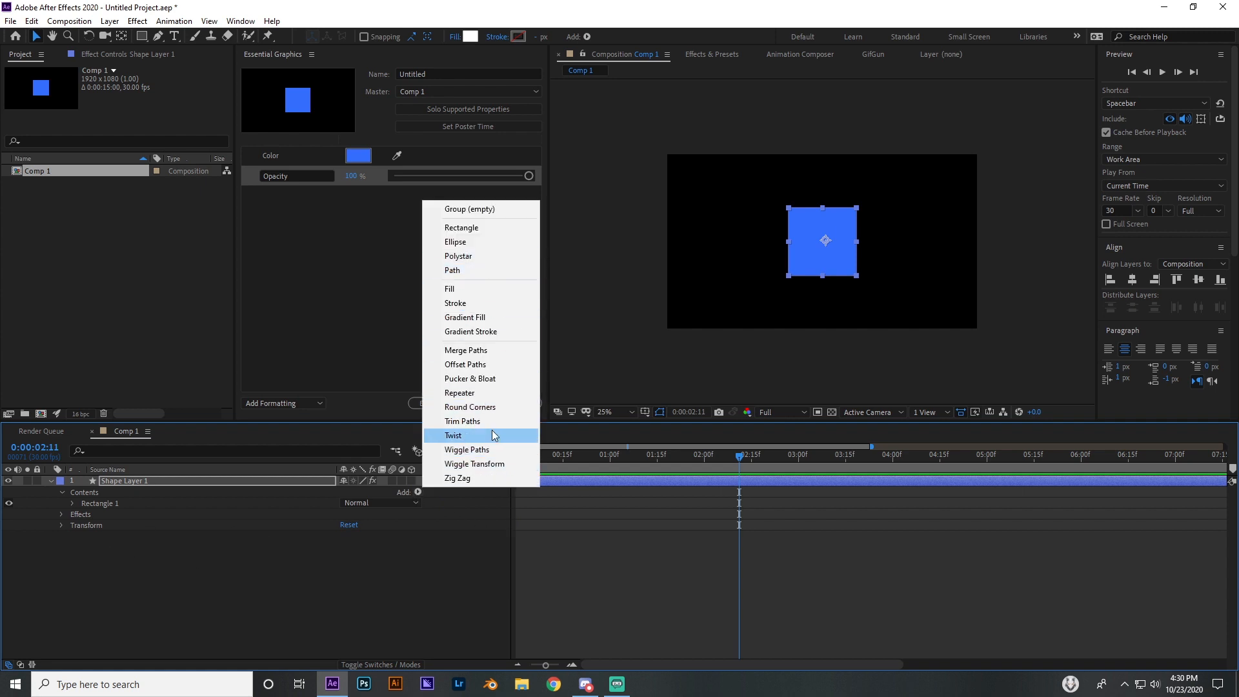
click(195, 589)
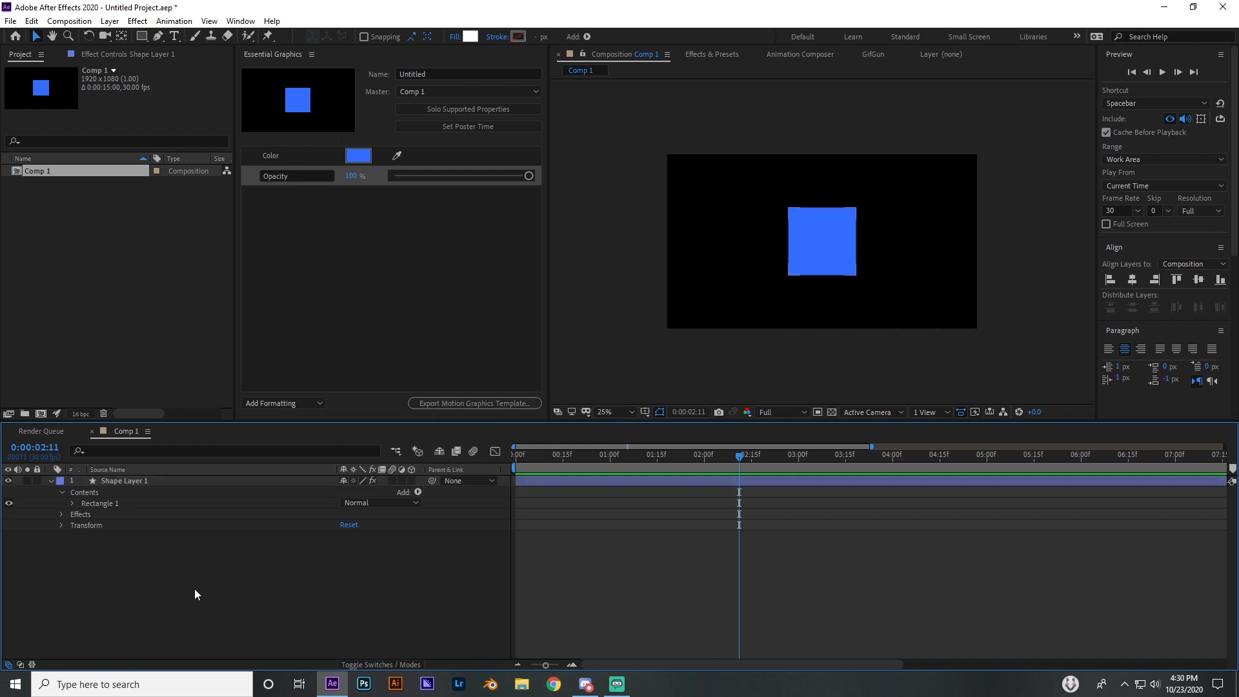
click(51, 481)
click(309, 261)
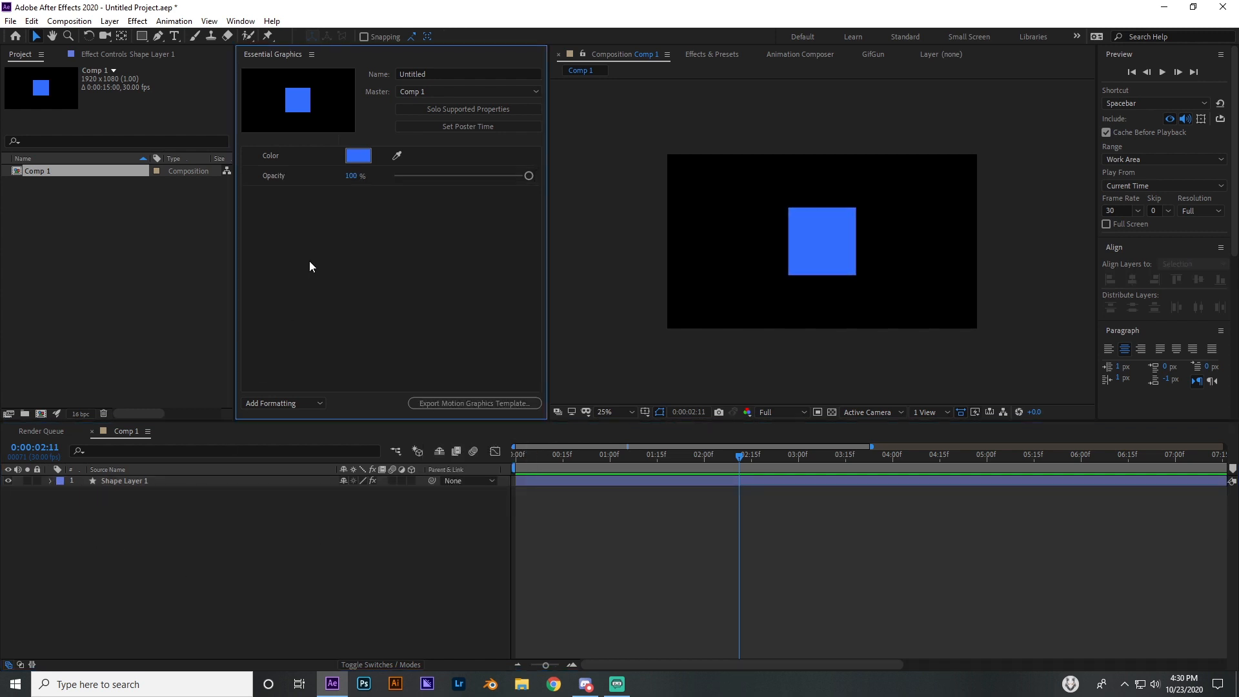
click(126, 430)
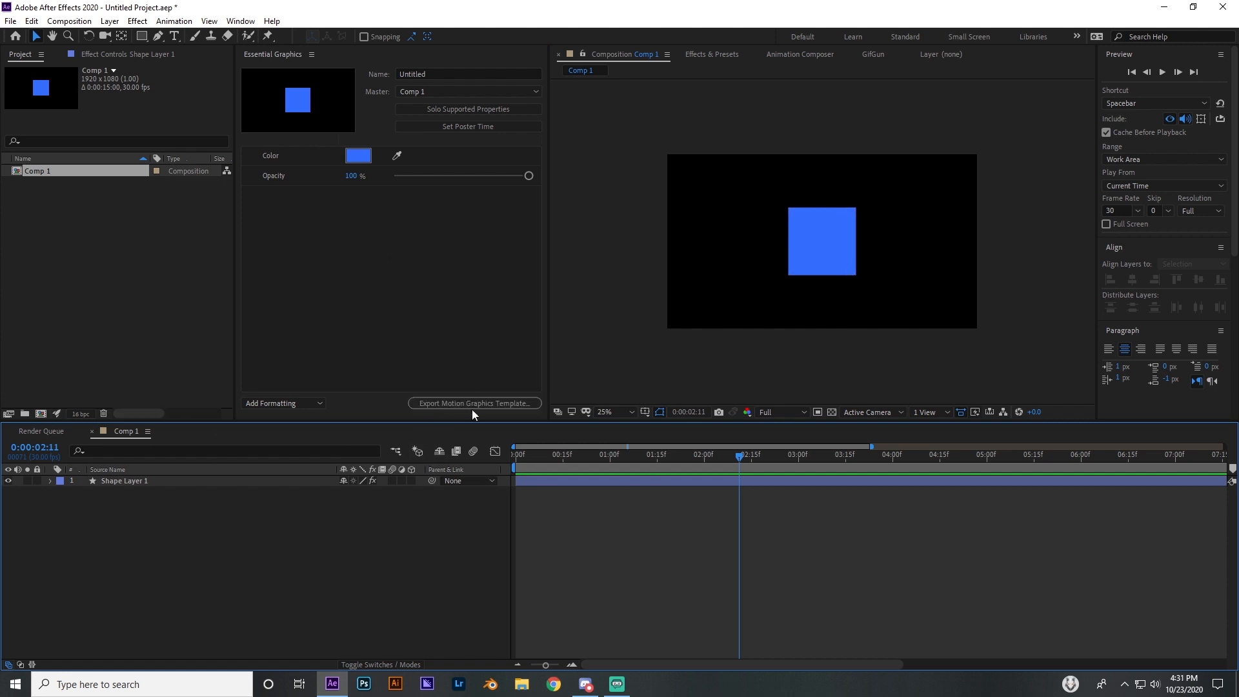
- Create a new composition of 1920 x 1080 px and nest Comp 1 in it as a layer
click(41, 414)
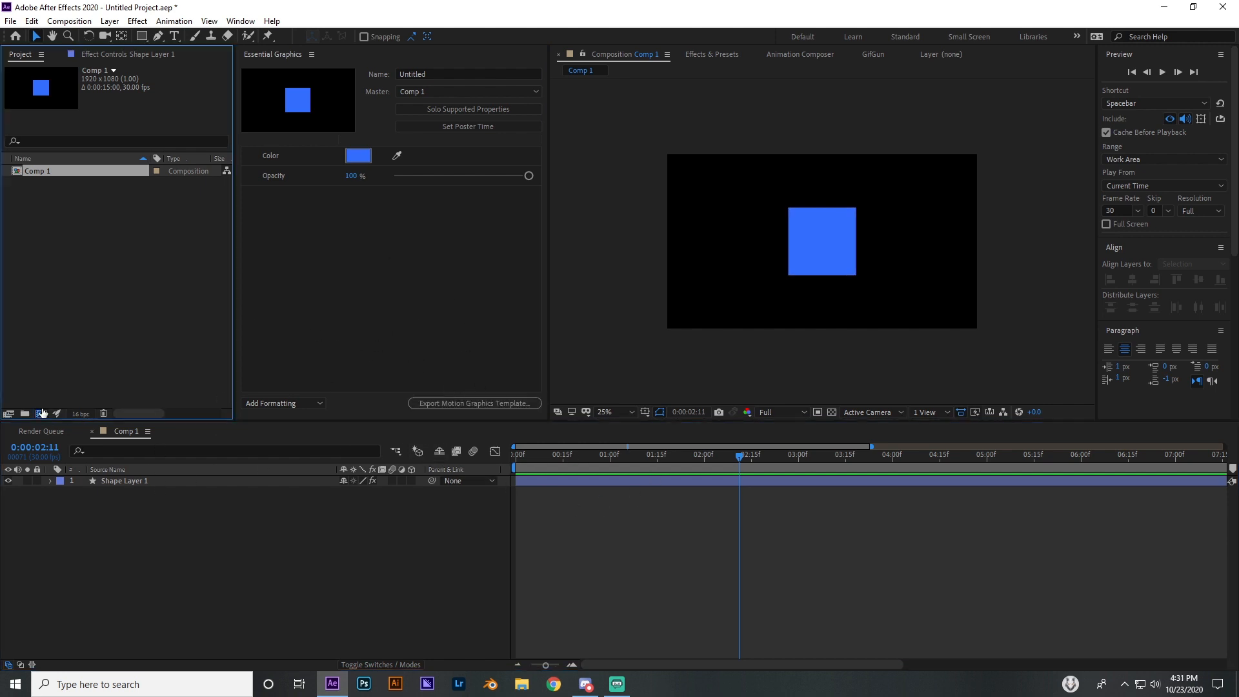
click(127, 366)
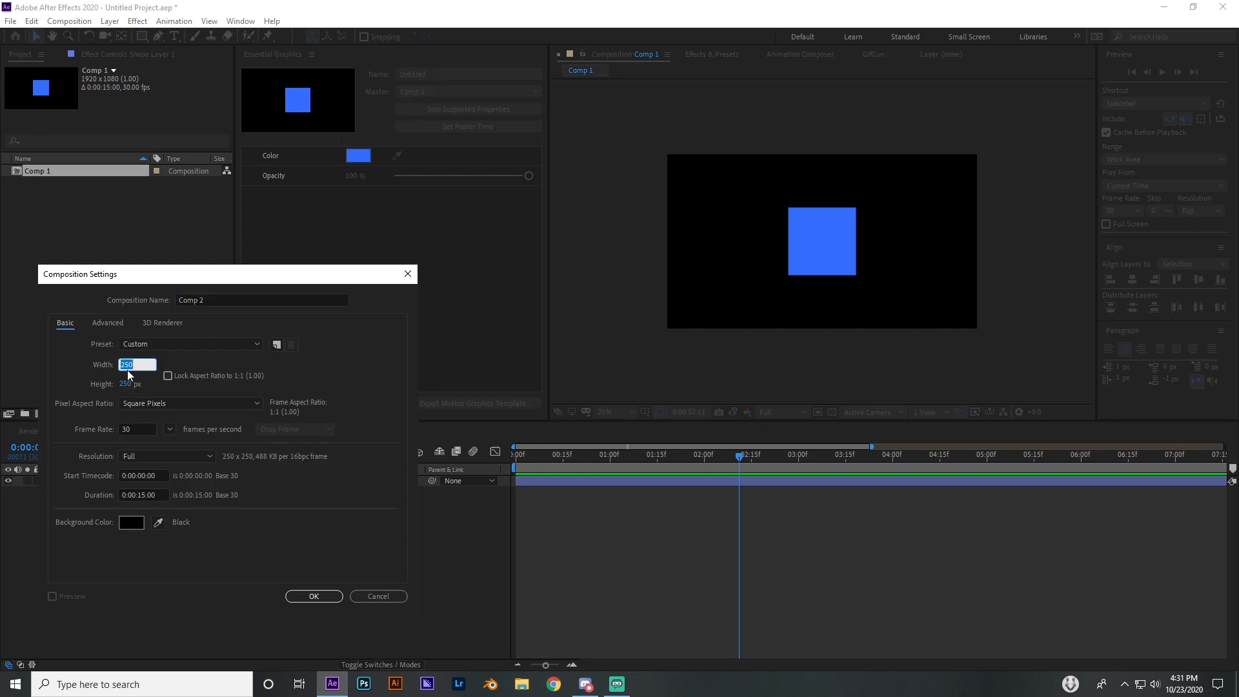
text(1920)
click(123, 385)
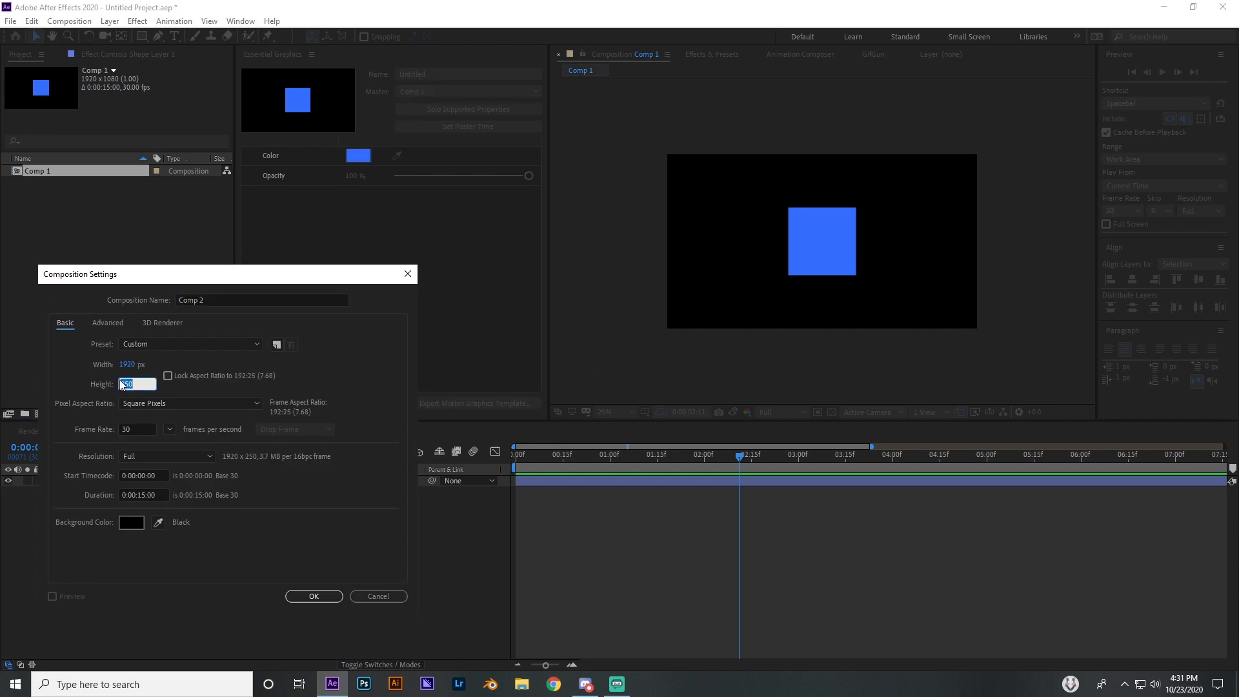
text(1080)
click(332, 597)
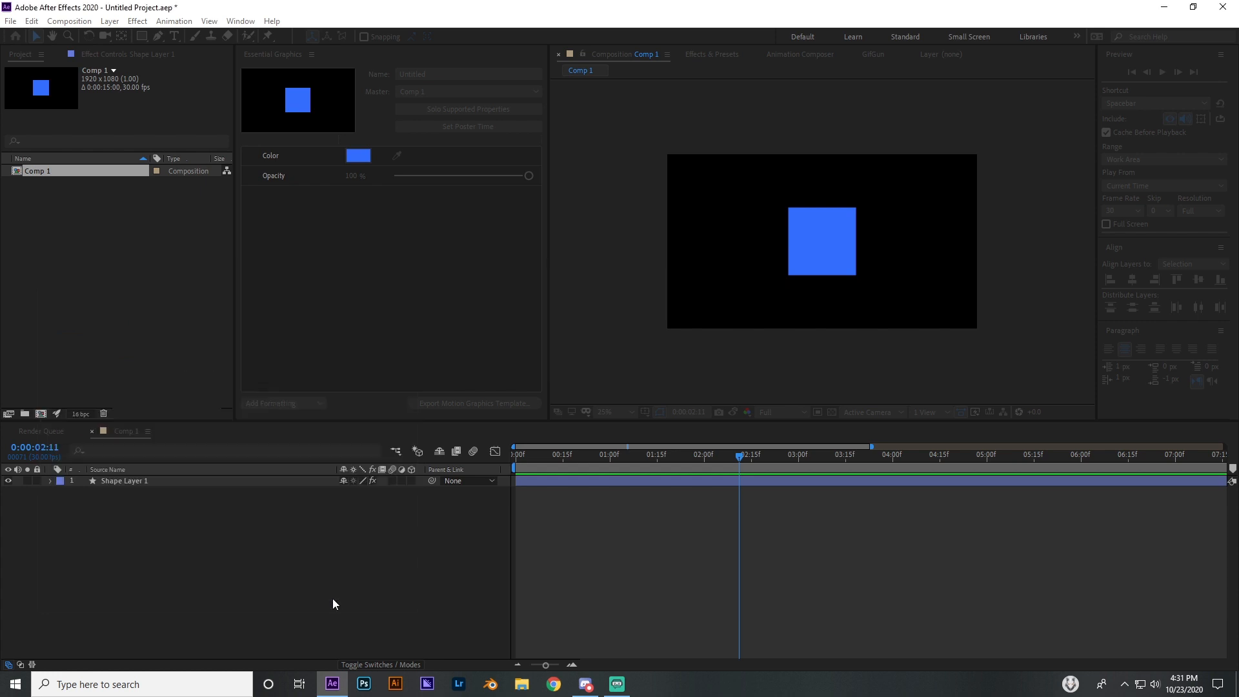
drag(36, 173, 146, 507)
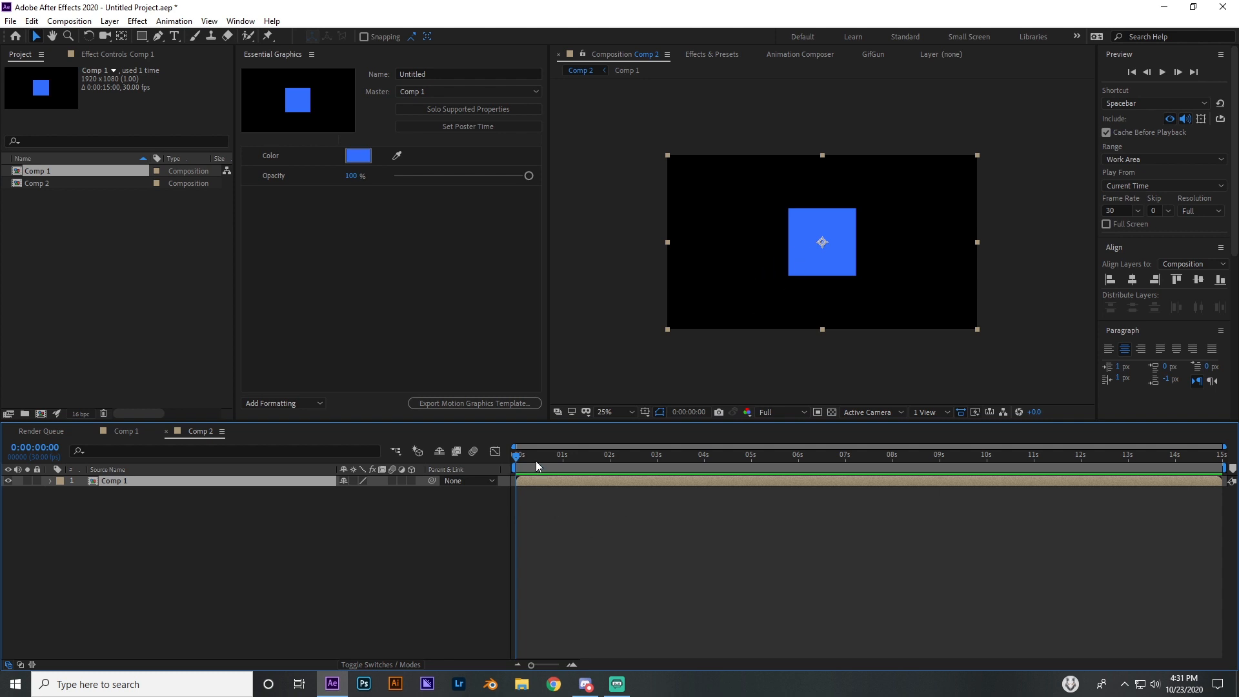
- Move the playhead to 0:00:01:15, open the nested Comp 1 to inspect its shape layer, and return to Comp 2
drag(537, 460, 588, 469)
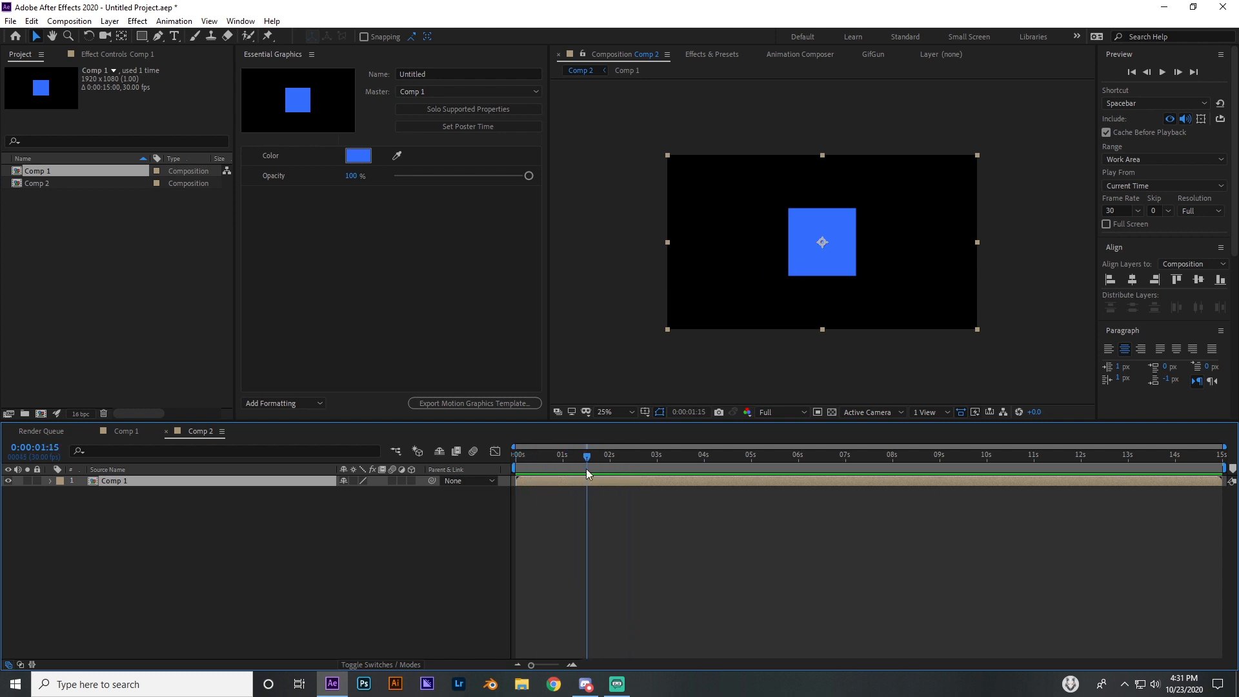
double_click(540, 479)
click(539, 483)
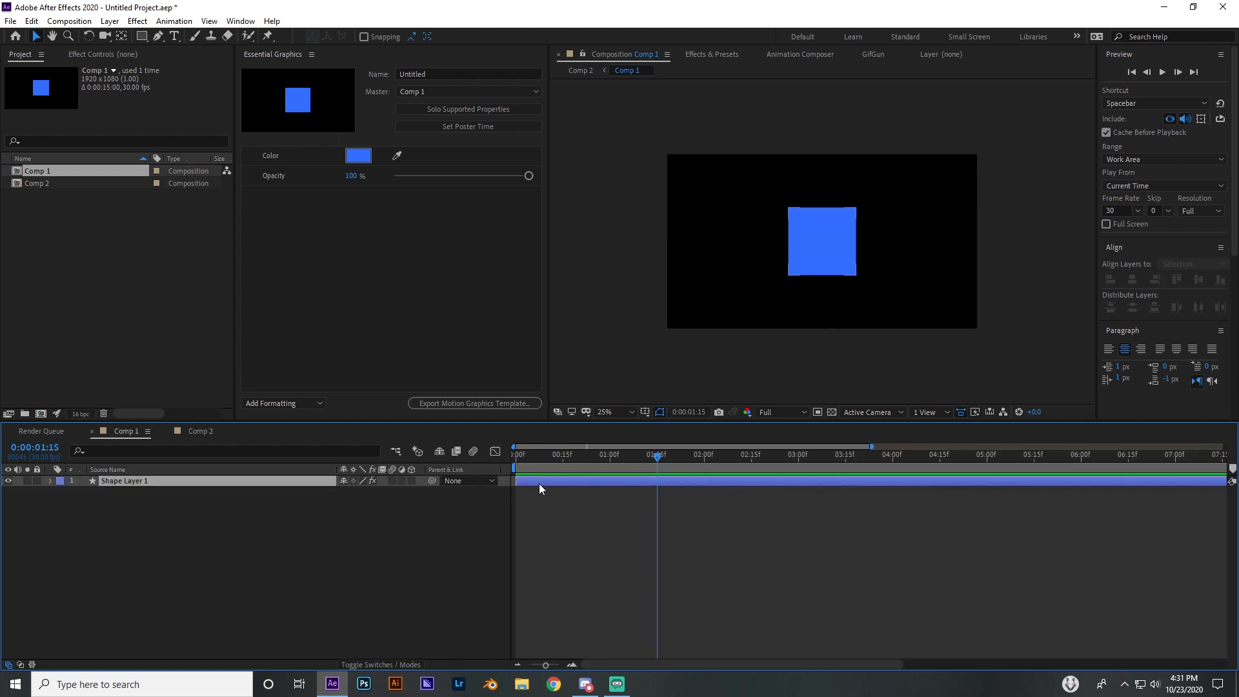
click(195, 433)
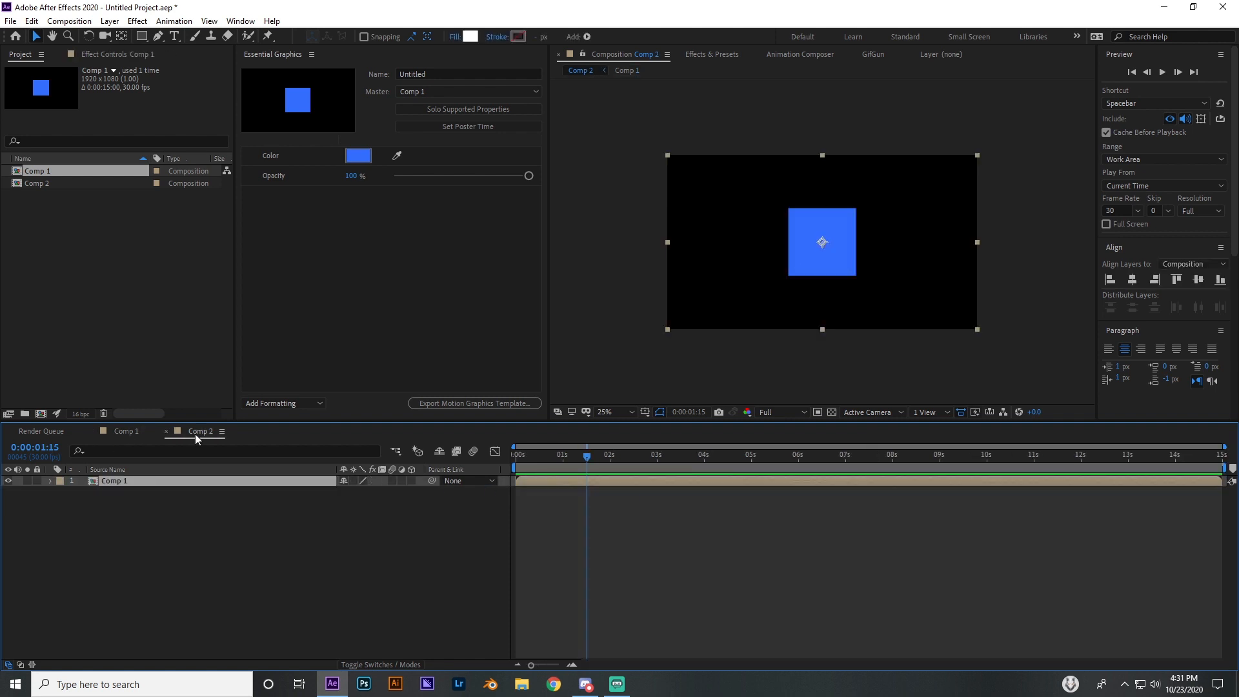
click(456, 555)
double_click(524, 480)
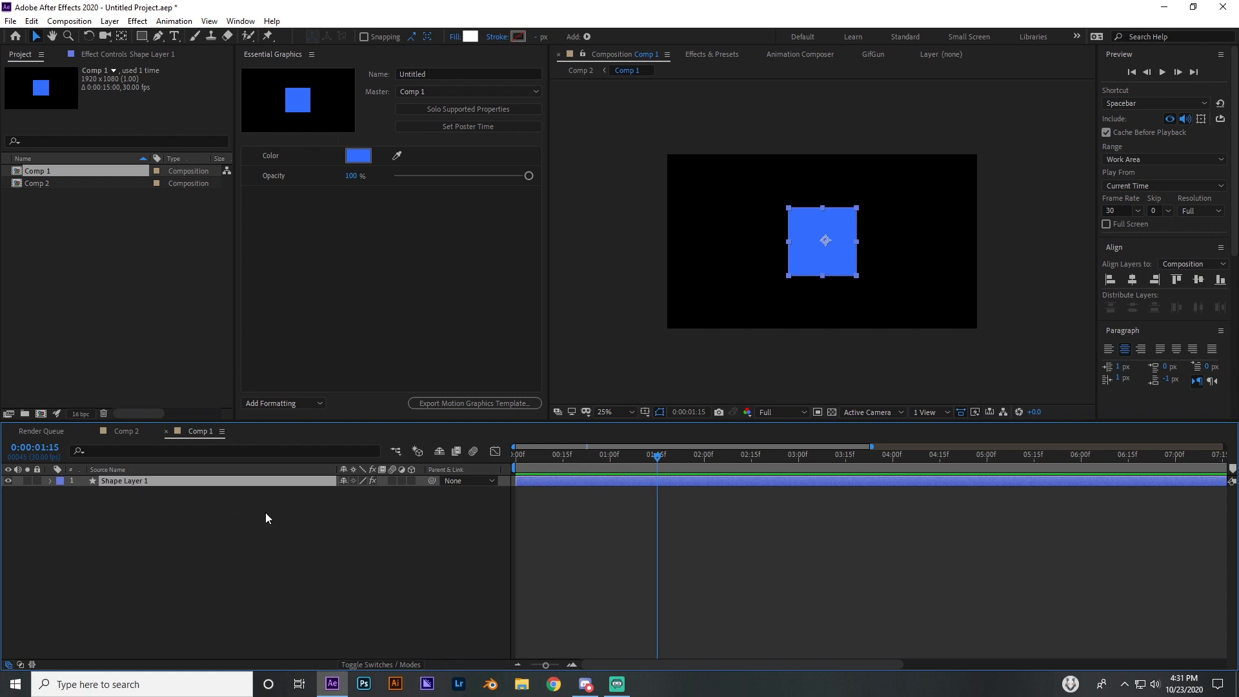
click(126, 431)
- In the nested Comp 1 layer's Master Properties, change Color to a pale greyish blue and try out the Opacity, leaving it at 100%
click(49, 481)
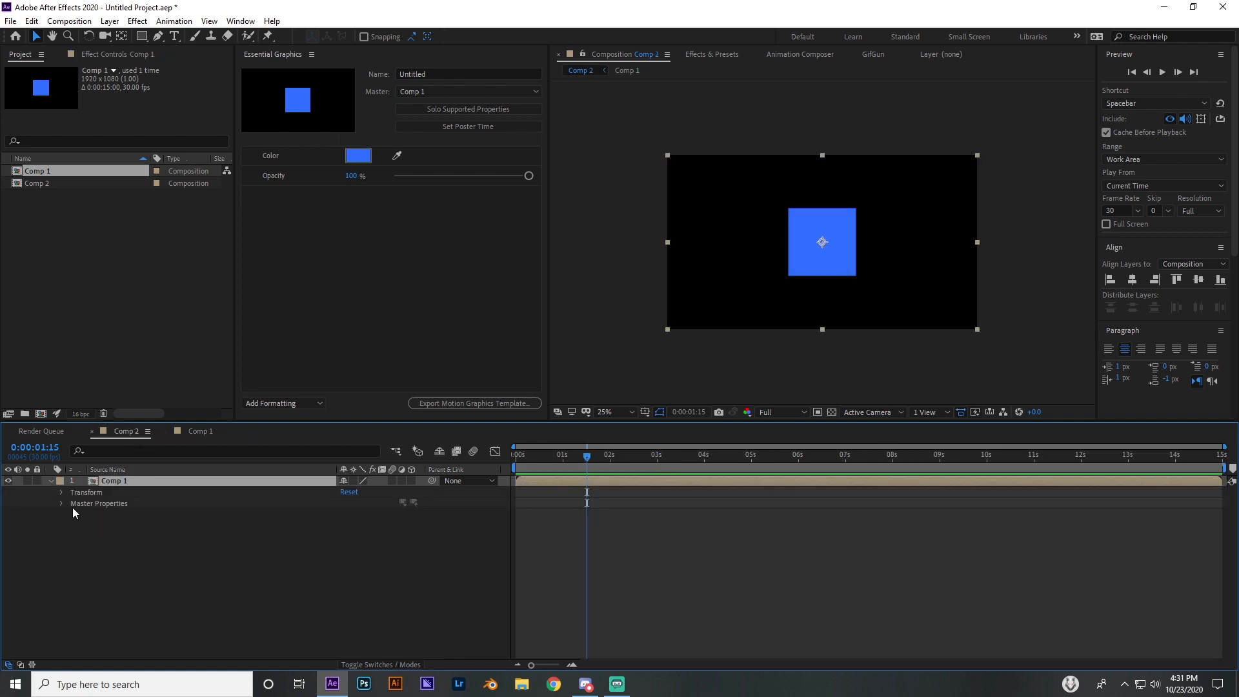
click(62, 504)
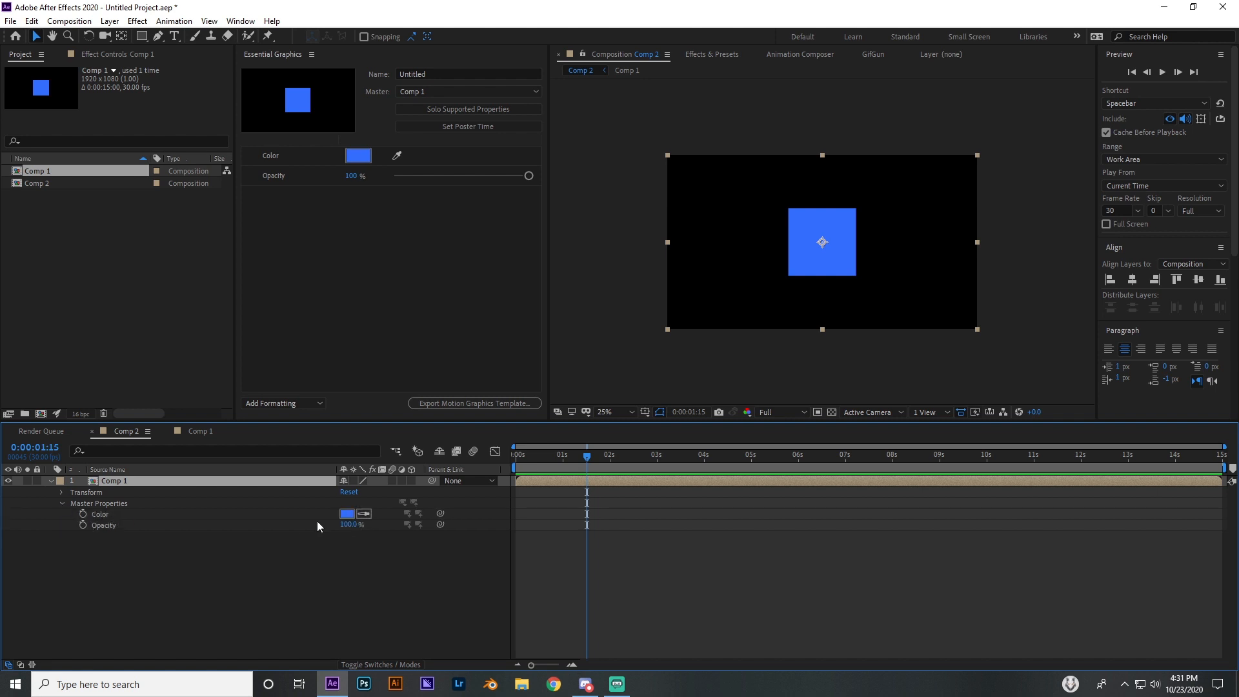
click(344, 515)
drag(583, 560, 575, 517)
click(802, 485)
drag(350, 525, 579, 527)
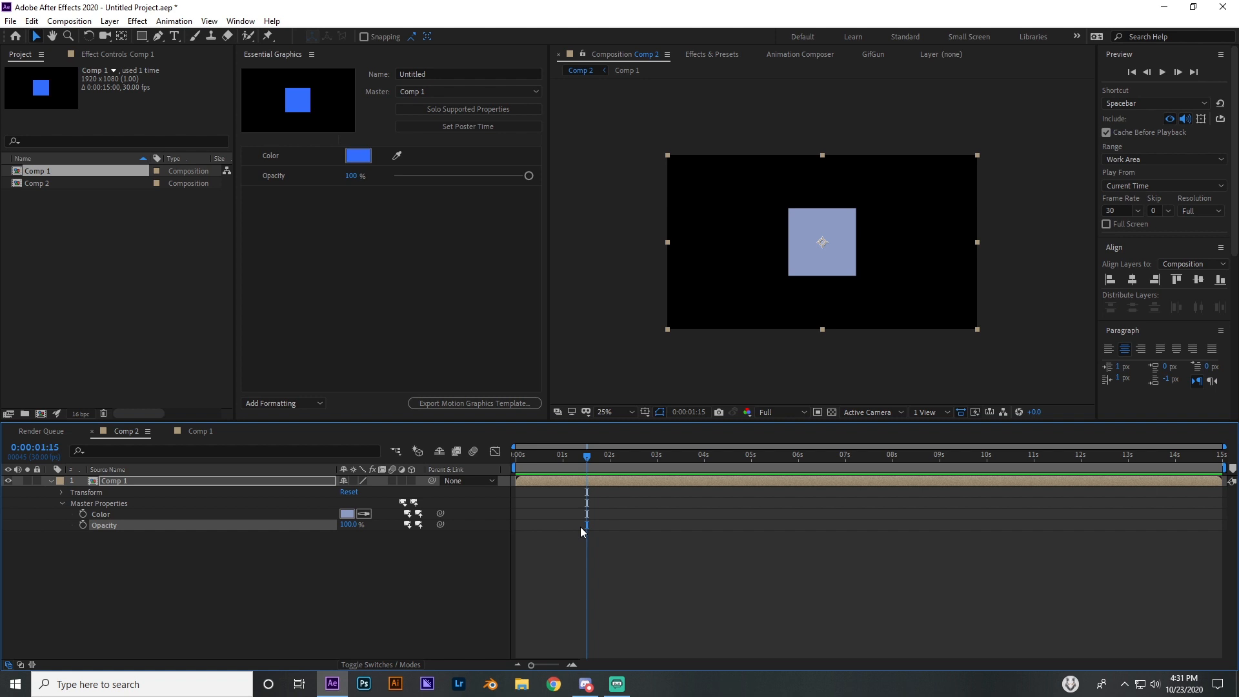
- Compare the square's color in the original Comp 1 with its nested copy in Comp 2
click(204, 432)
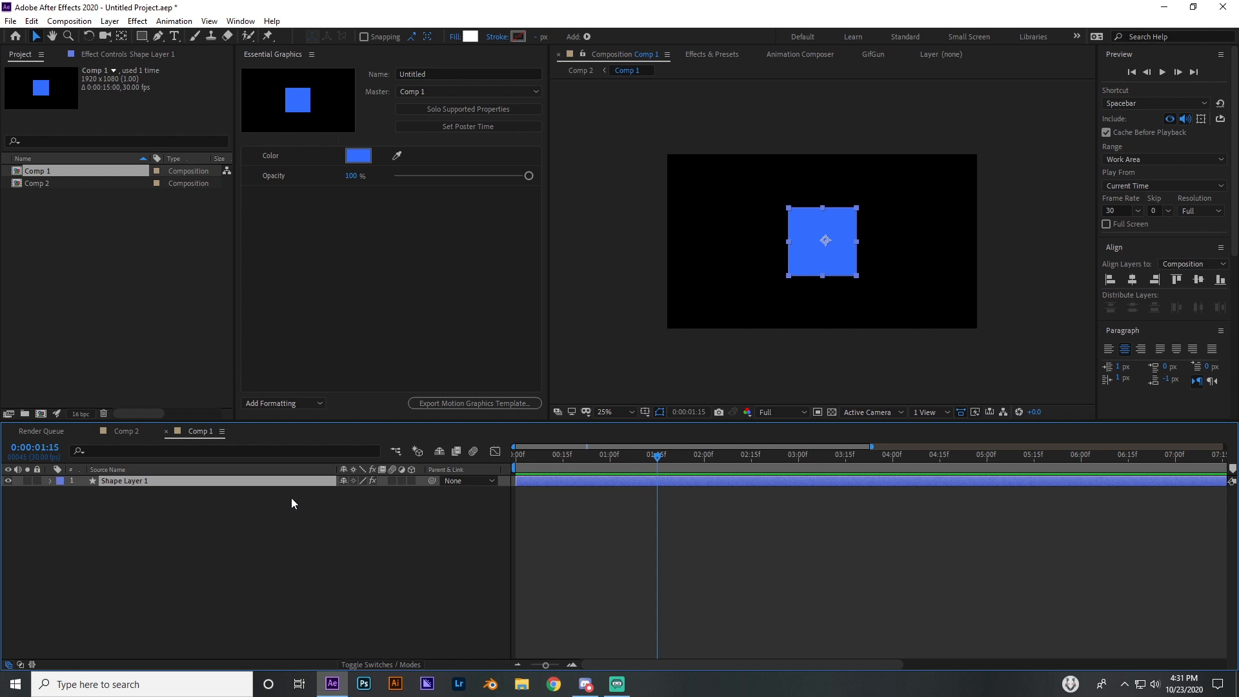
click(126, 432)
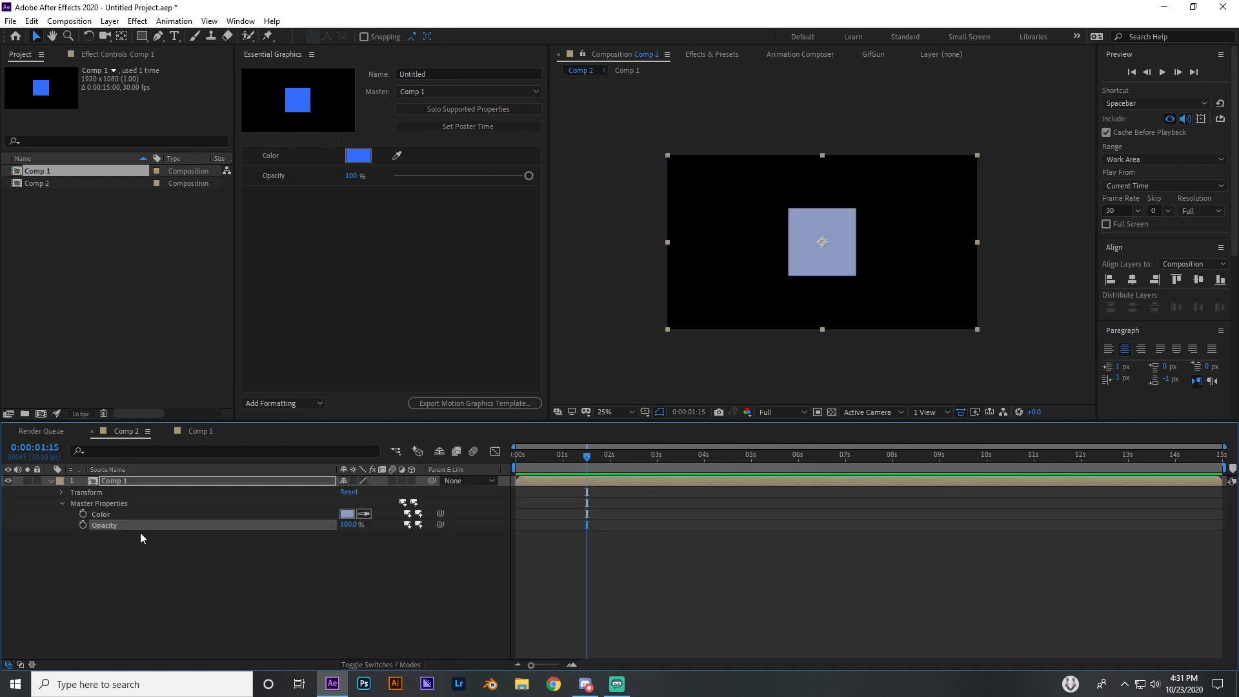